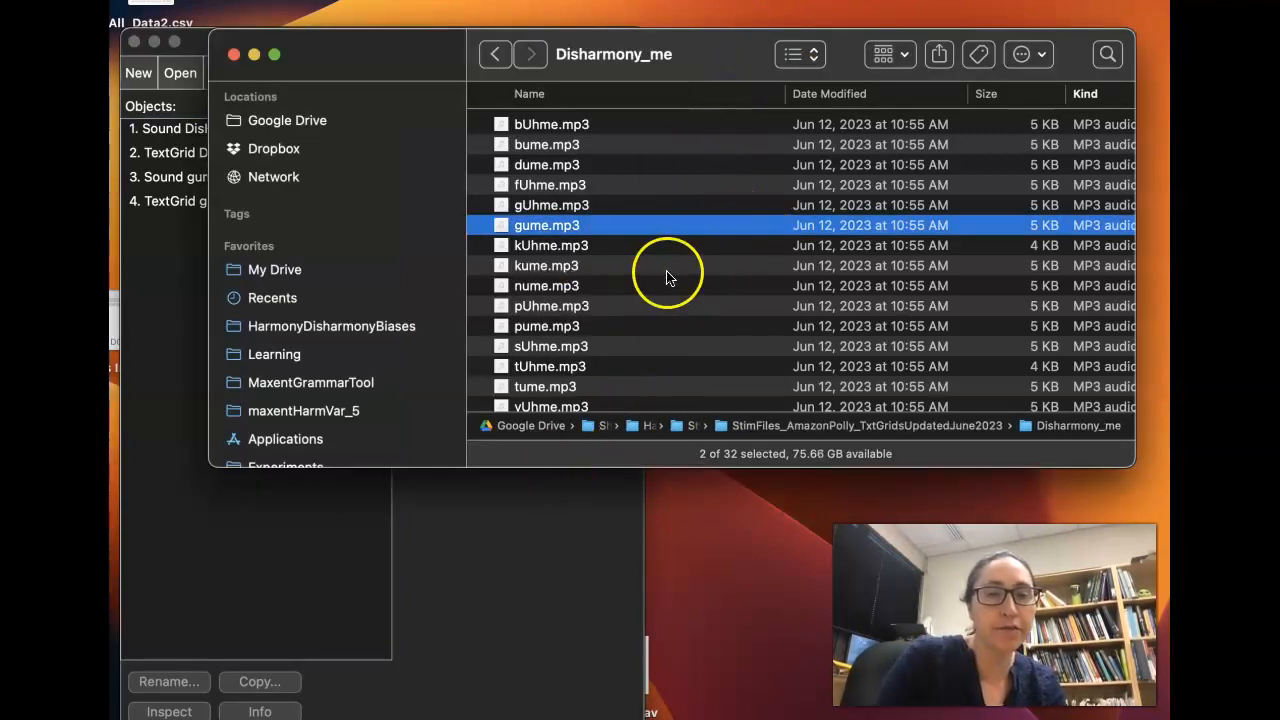
Step: Go back to the Stimuli folder and open the speaker's extracted recordings folder inside its extracted files, looking through the WAV files
click(487, 57)
click(493, 58)
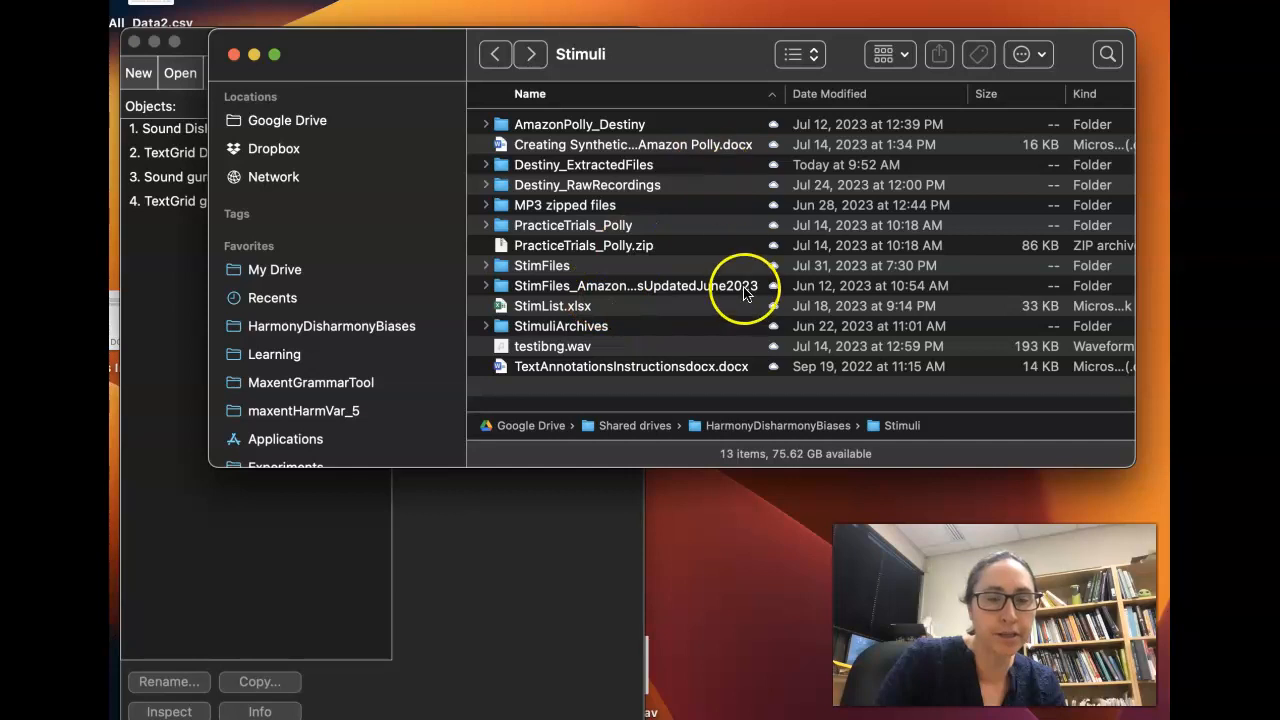
click(600, 124)
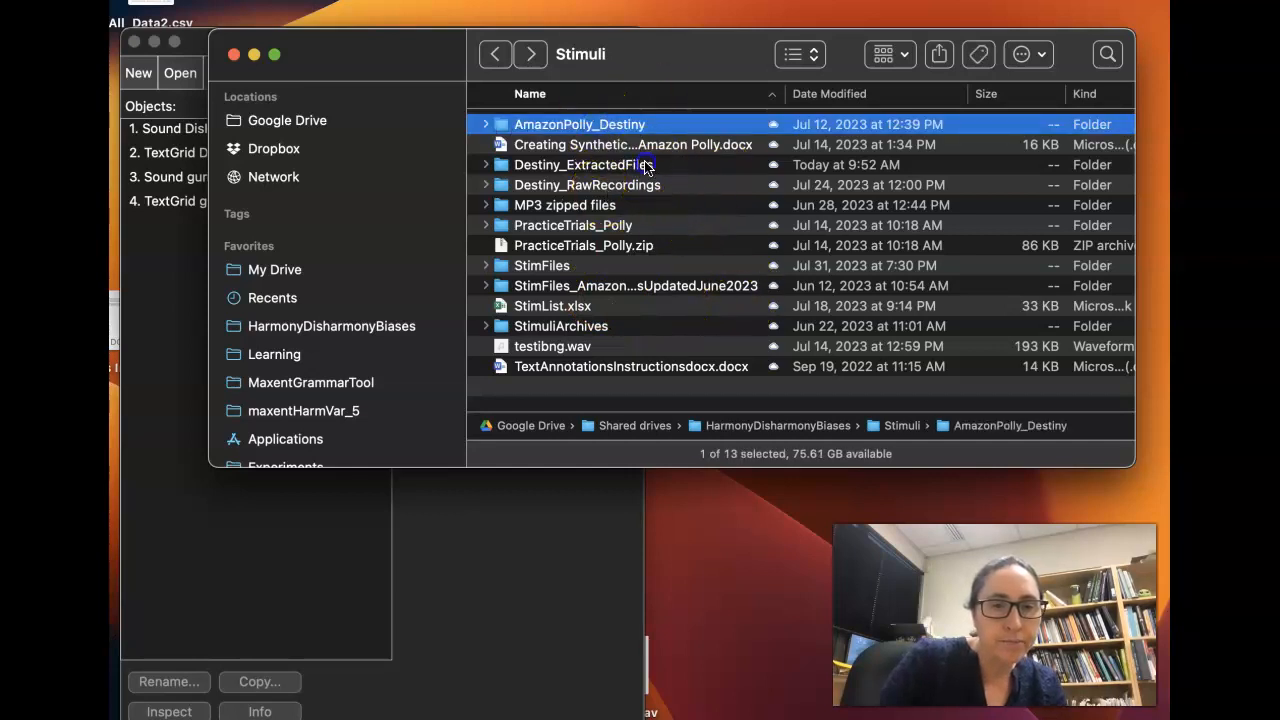
double_click(643, 166)
double_click(558, 125)
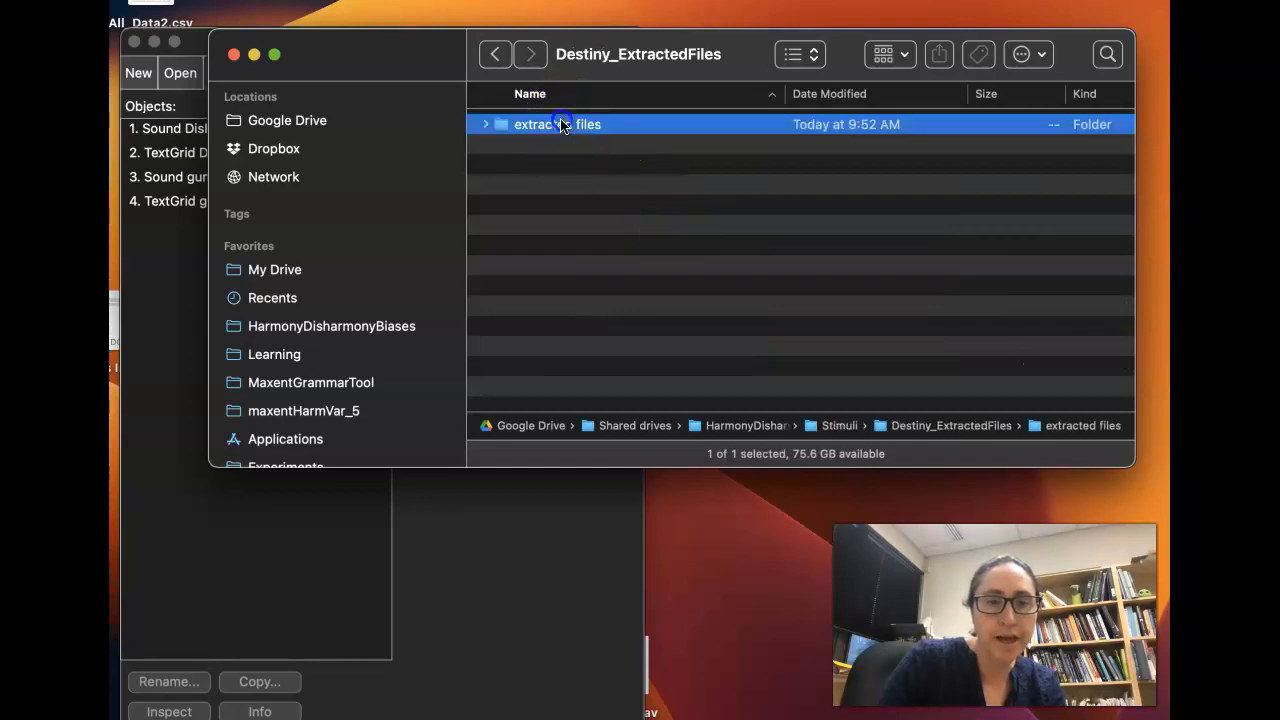
double_click(588, 128)
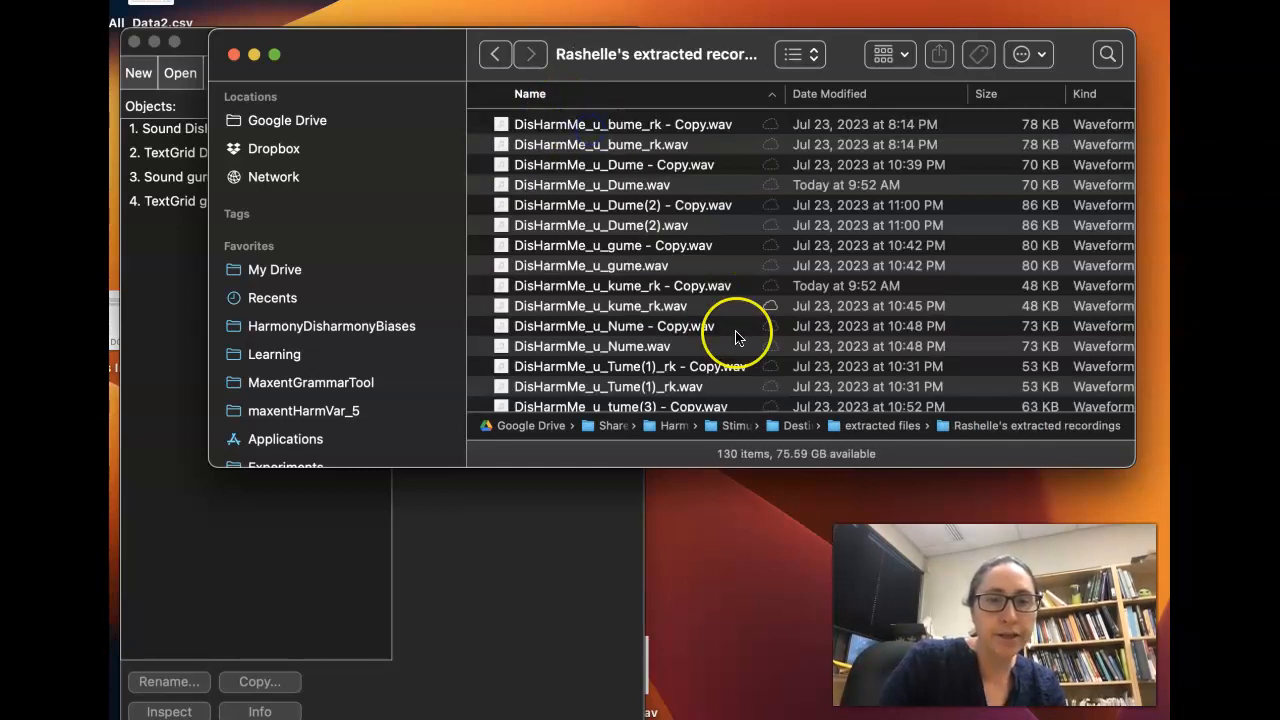
scroll(735, 337, down, 15)
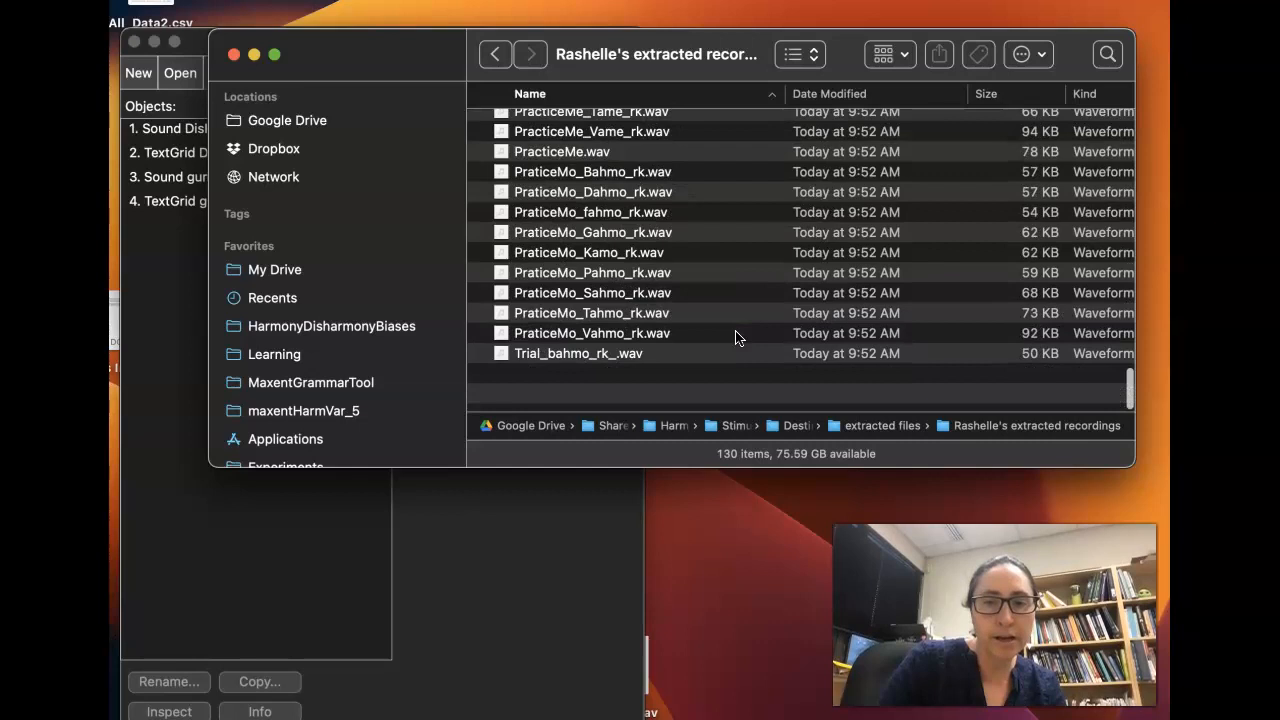
scroll(735, 337, up, 15)
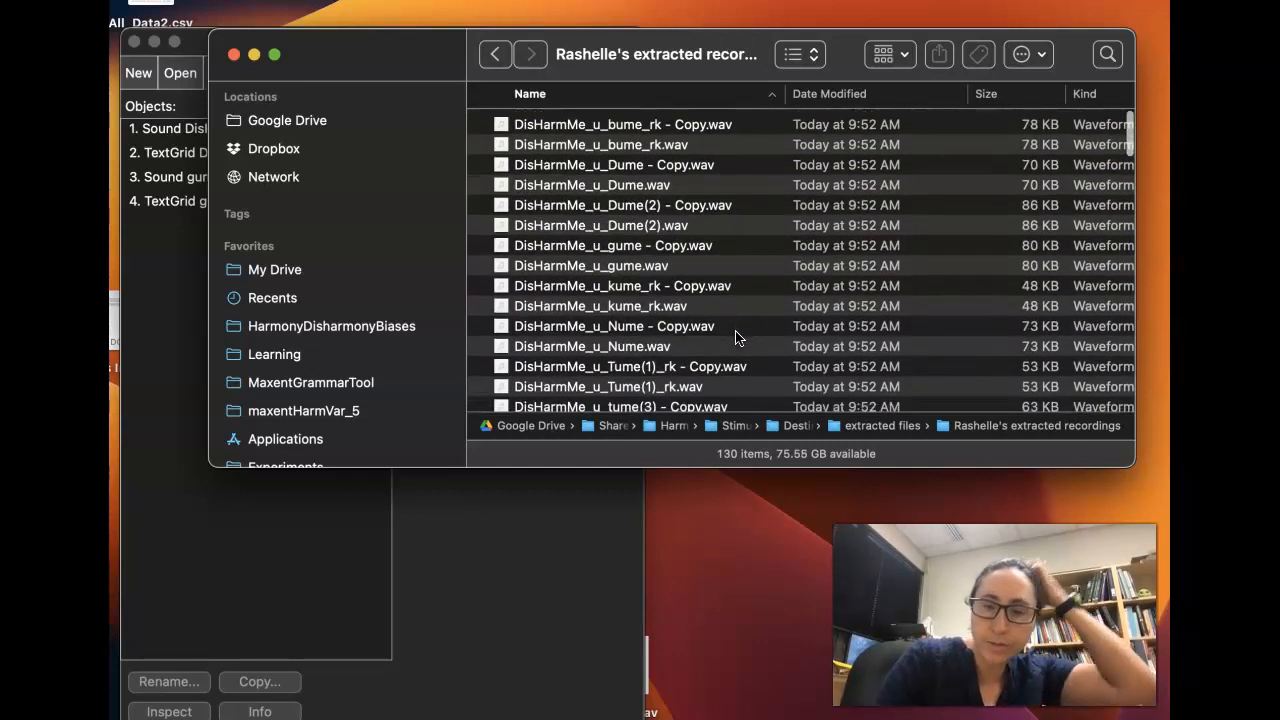
Step: Load DisHarmMe_u_bume_rk.wav, DisHarmMe_u_Dume.wav and DisHarmMe_u_gume.wav from the folder into the Praat object list
click(695, 141)
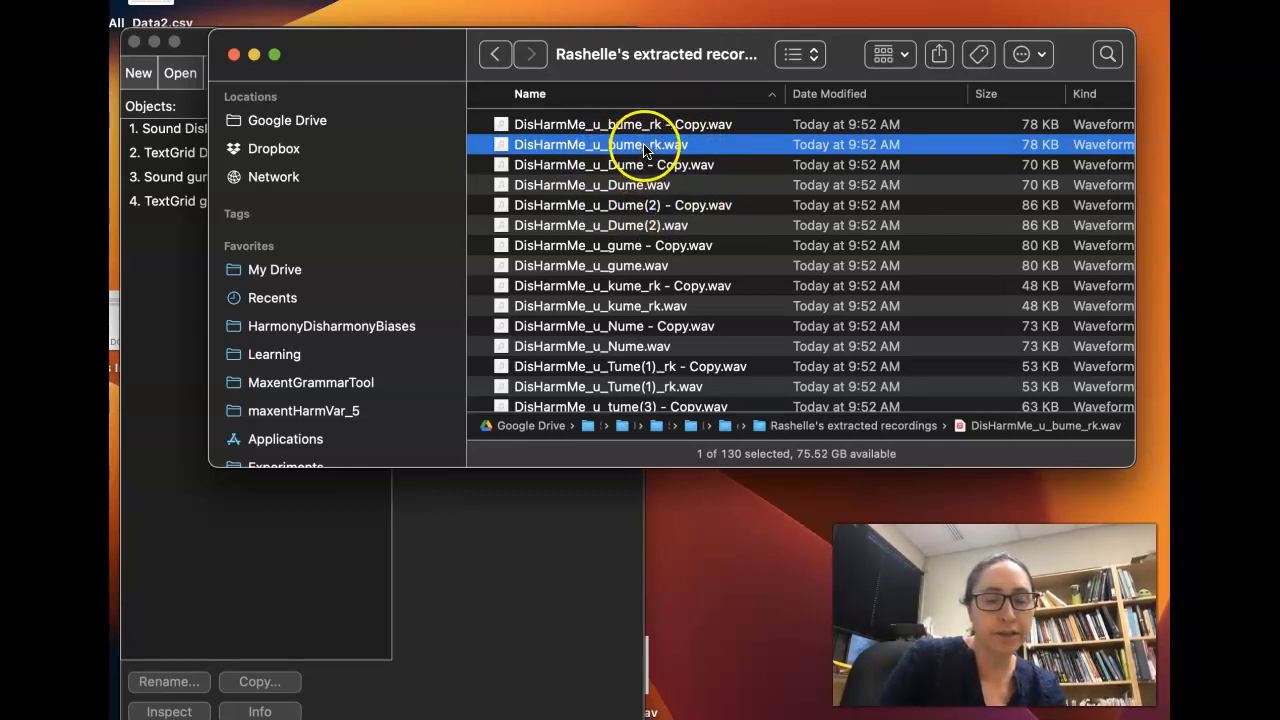
super+click(640, 186)
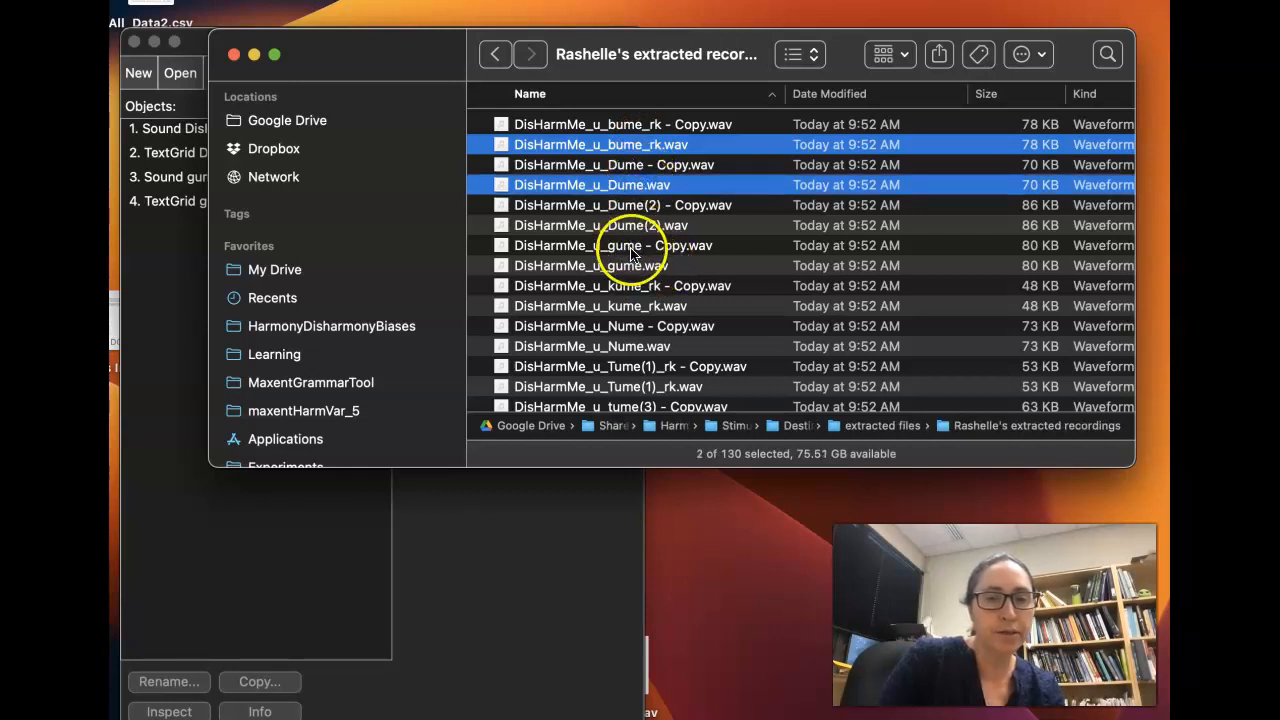
super+click(622, 267)
drag(608, 272, 429, 409)
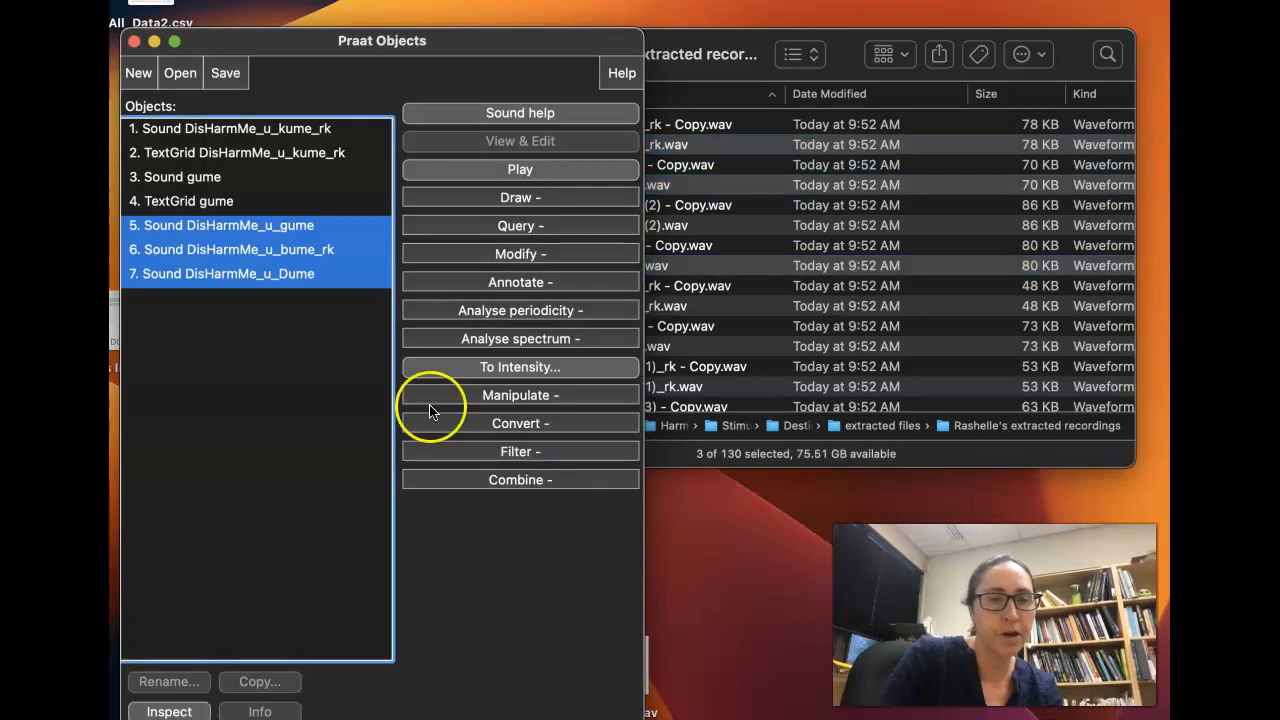
click(248, 369)
click(180, 74)
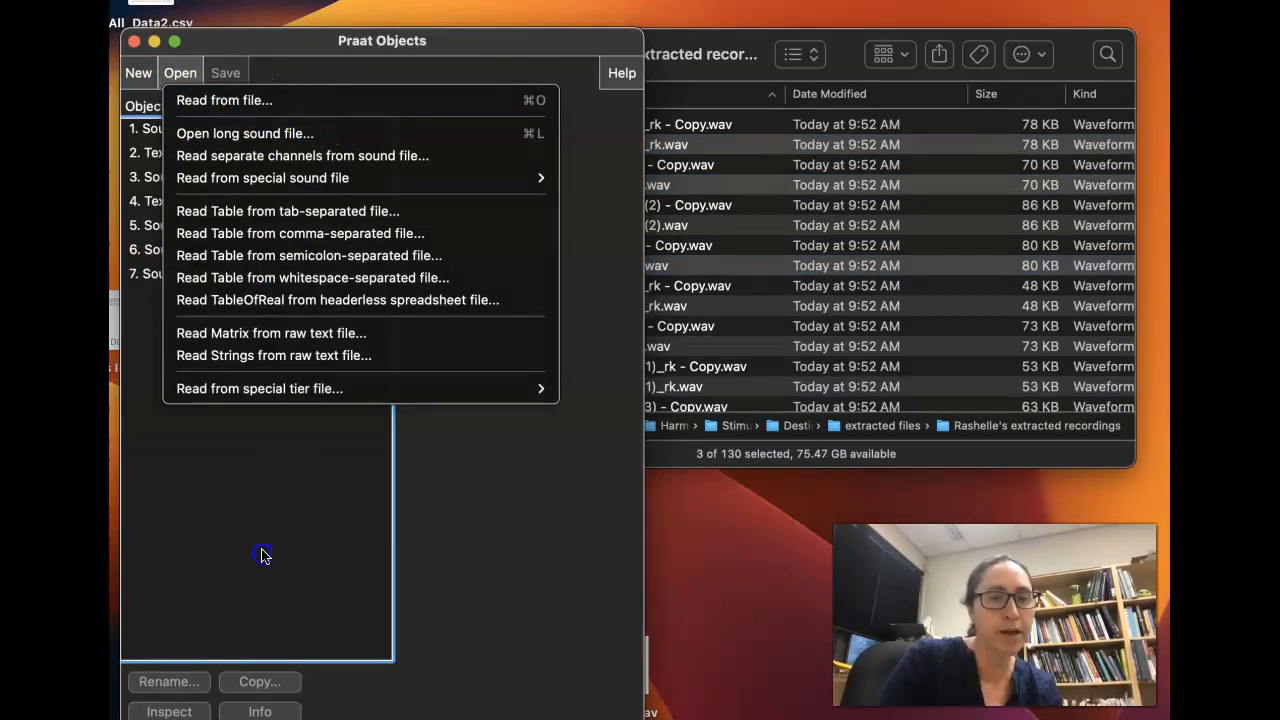
click(240, 367)
click(238, 226)
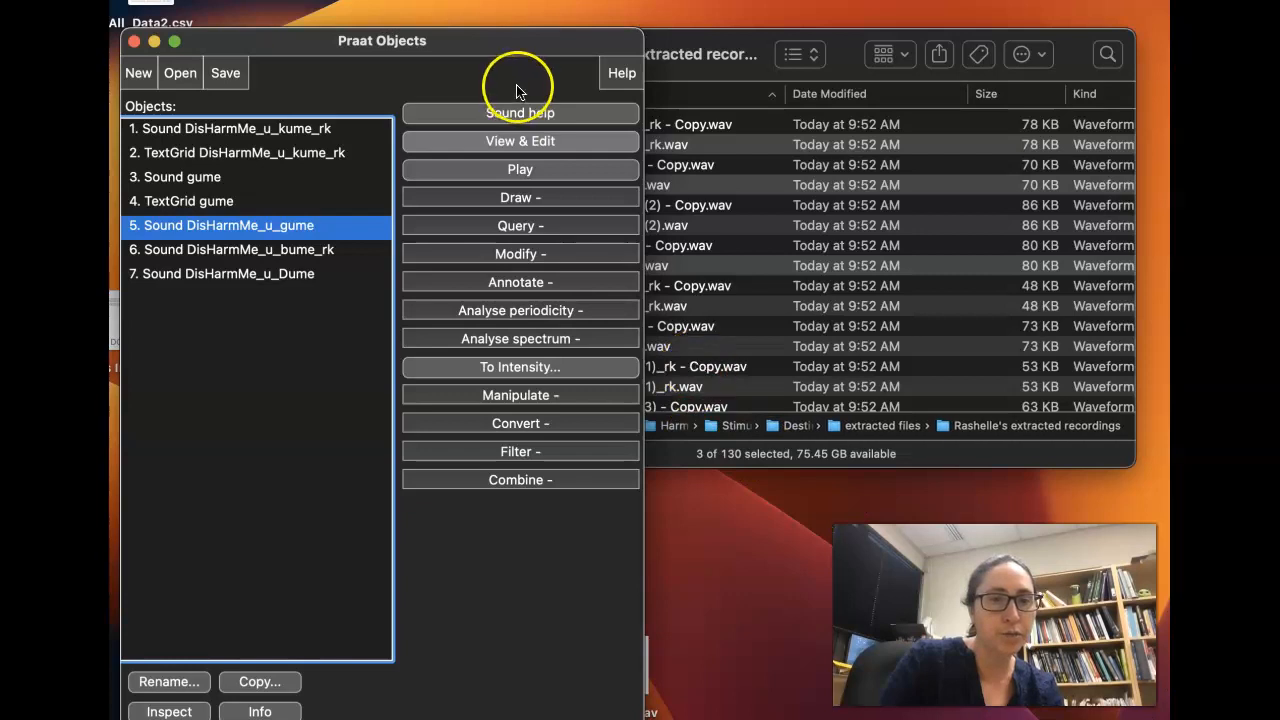
click(528, 14)
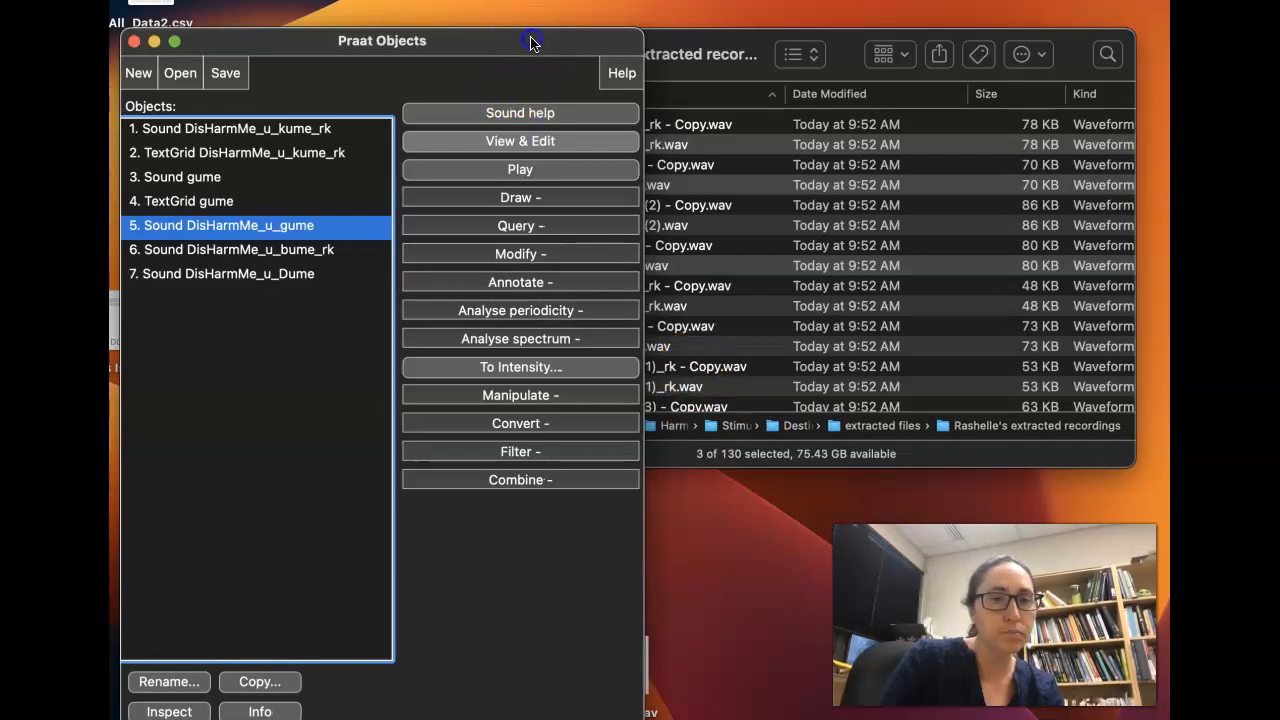
drag(528, 45, 534, 45)
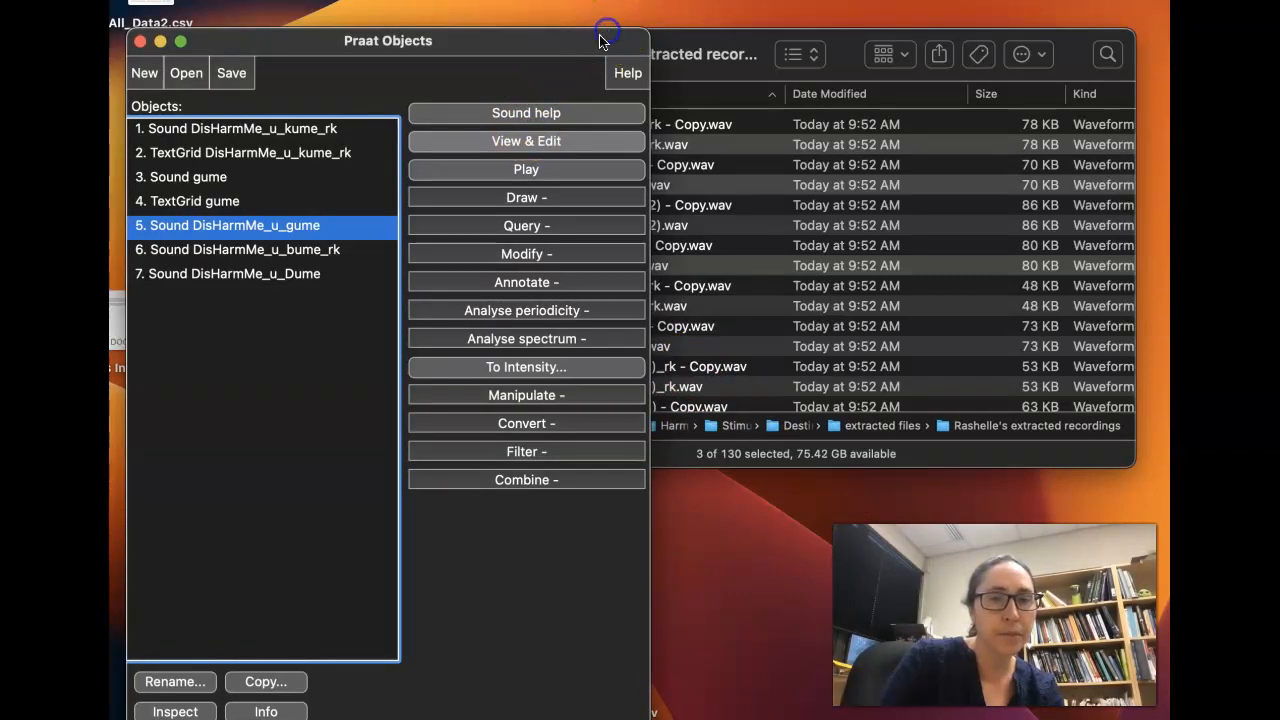
click(253, 314)
click(355, 14)
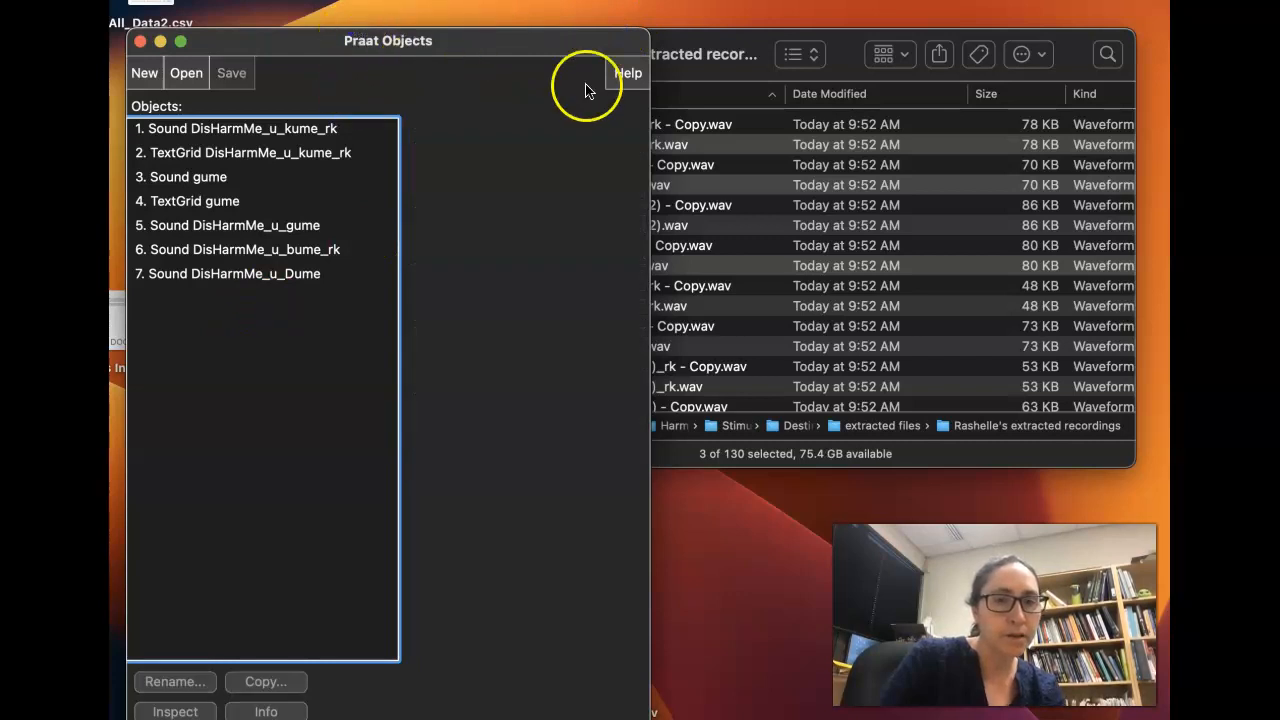
Step: Create a TextGrid for the sound DisHarmMe_u_kume_rk with the tiers Vowels and V2 and no point tiers
click(248, 128)
click(547, 284)
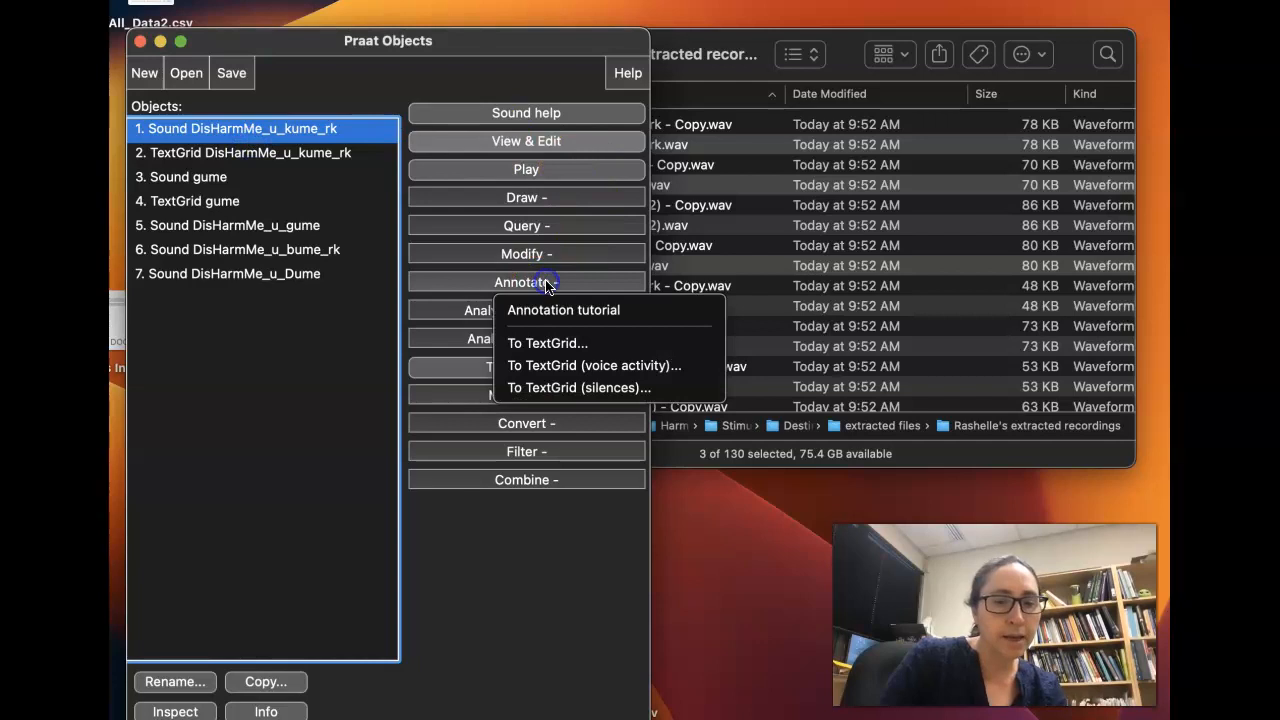
click(583, 345)
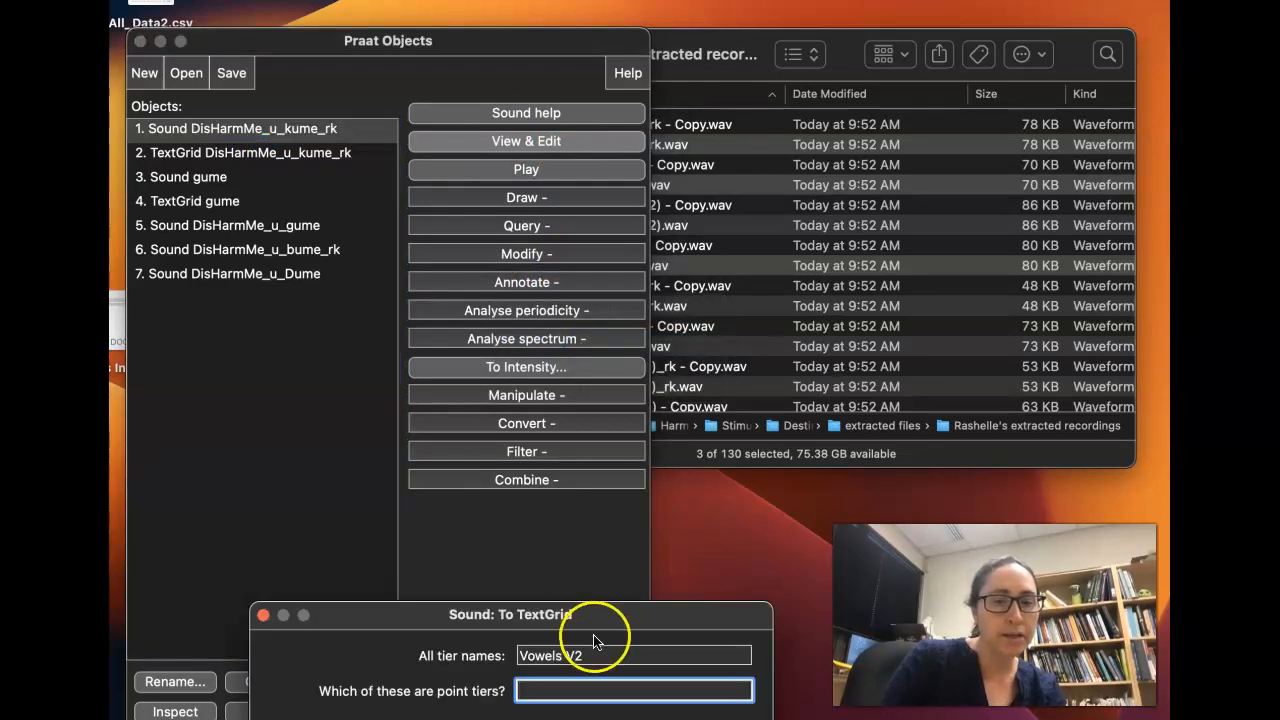
drag(629, 622, 665, 541)
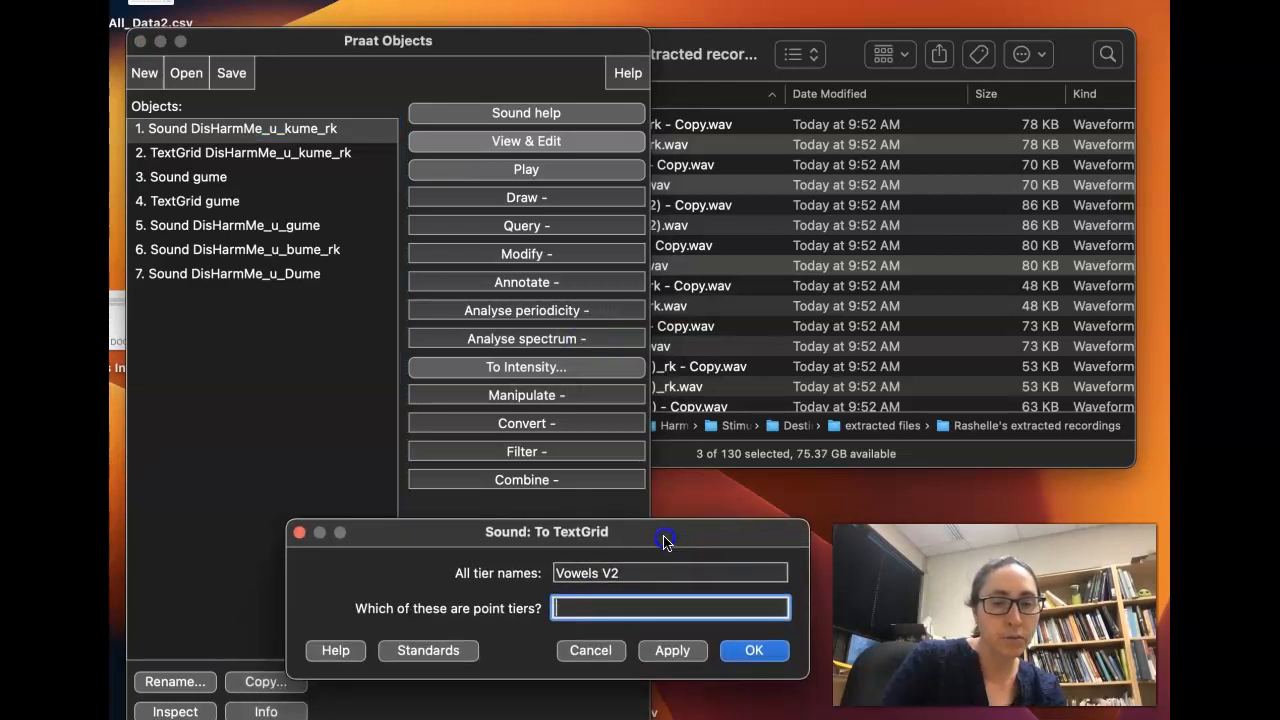
click(657, 570)
click(605, 607)
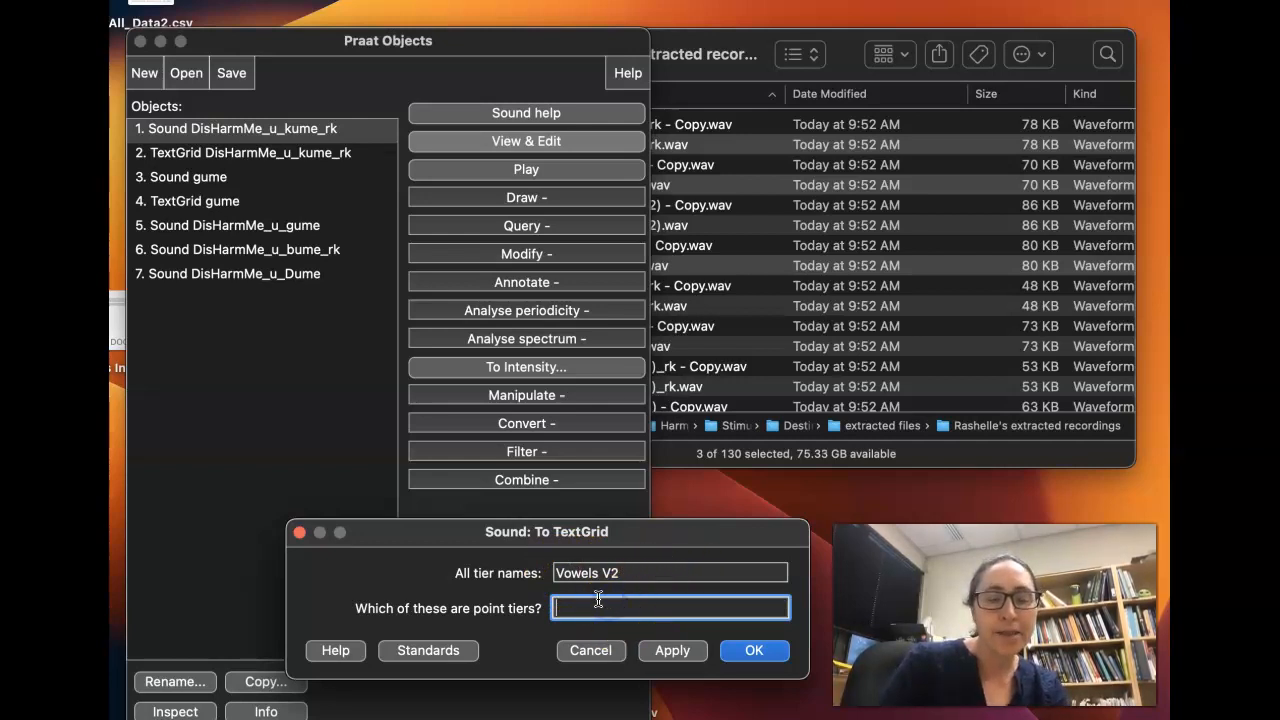
click(773, 658)
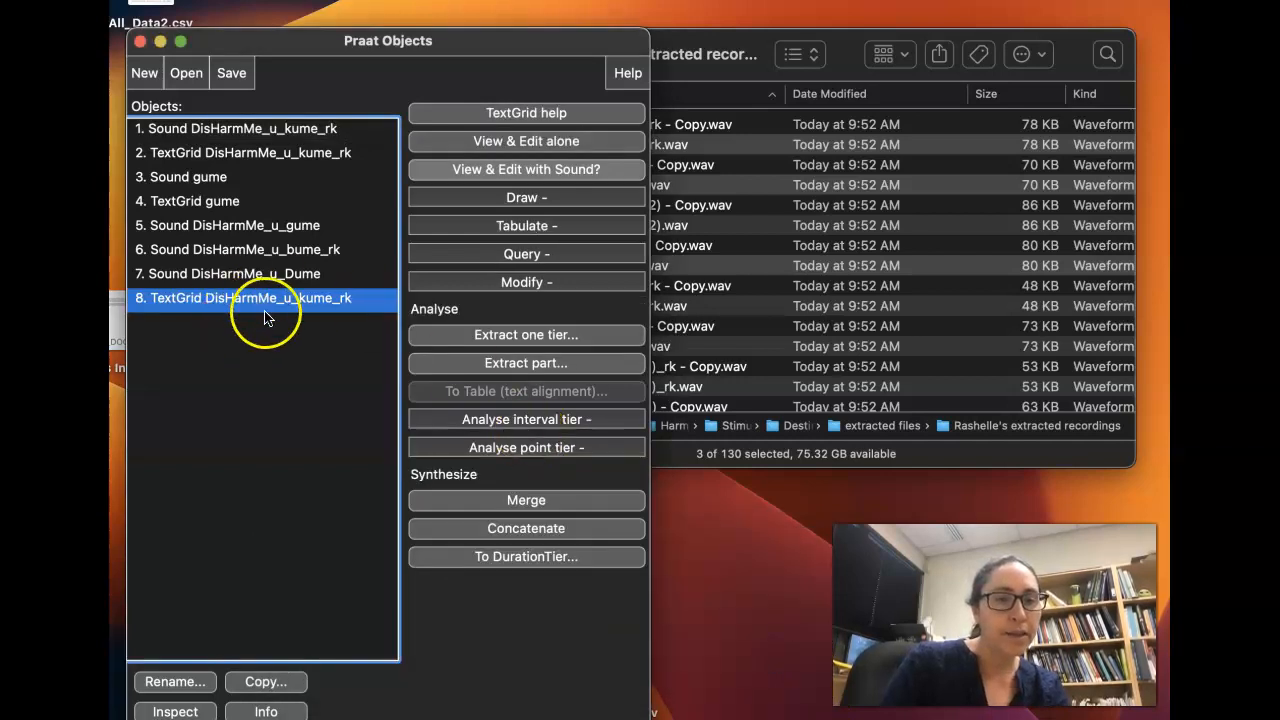
Step: Open the sound DisHarmMe_u_kume_rk together with its new TextGrid for editing and fit the editor window on the screen
click(232, 132)
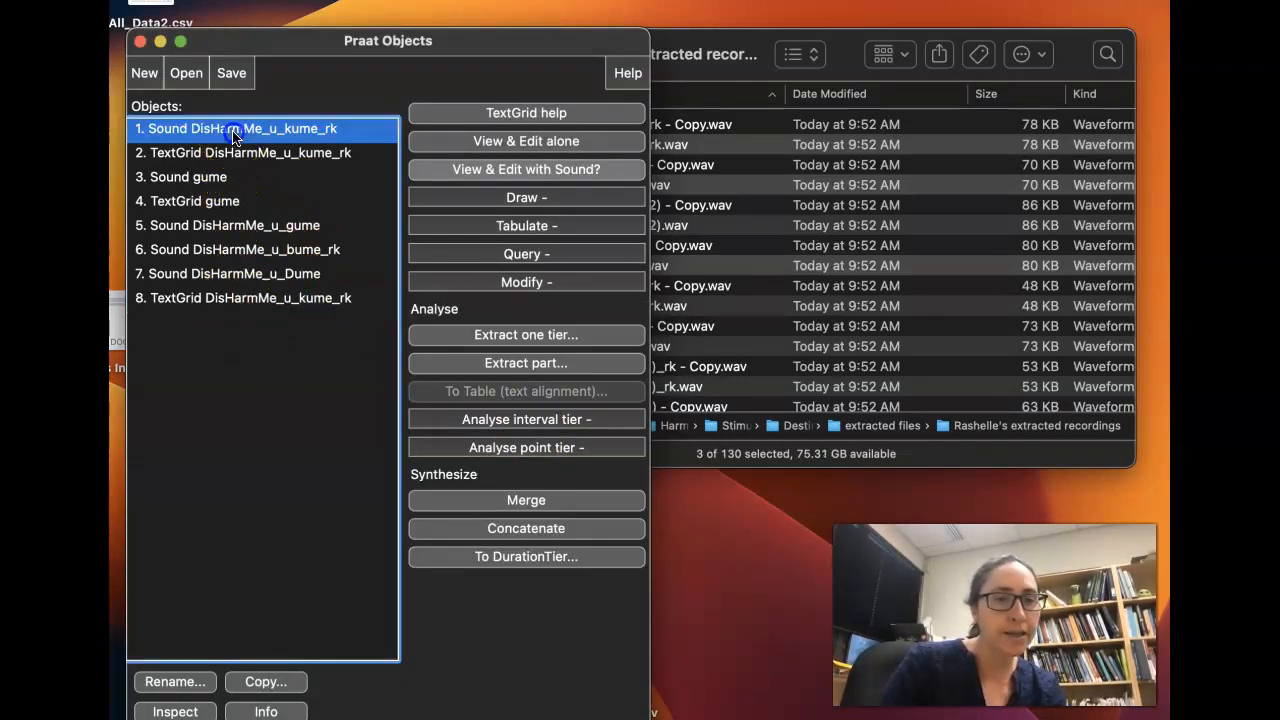
super+click(215, 297)
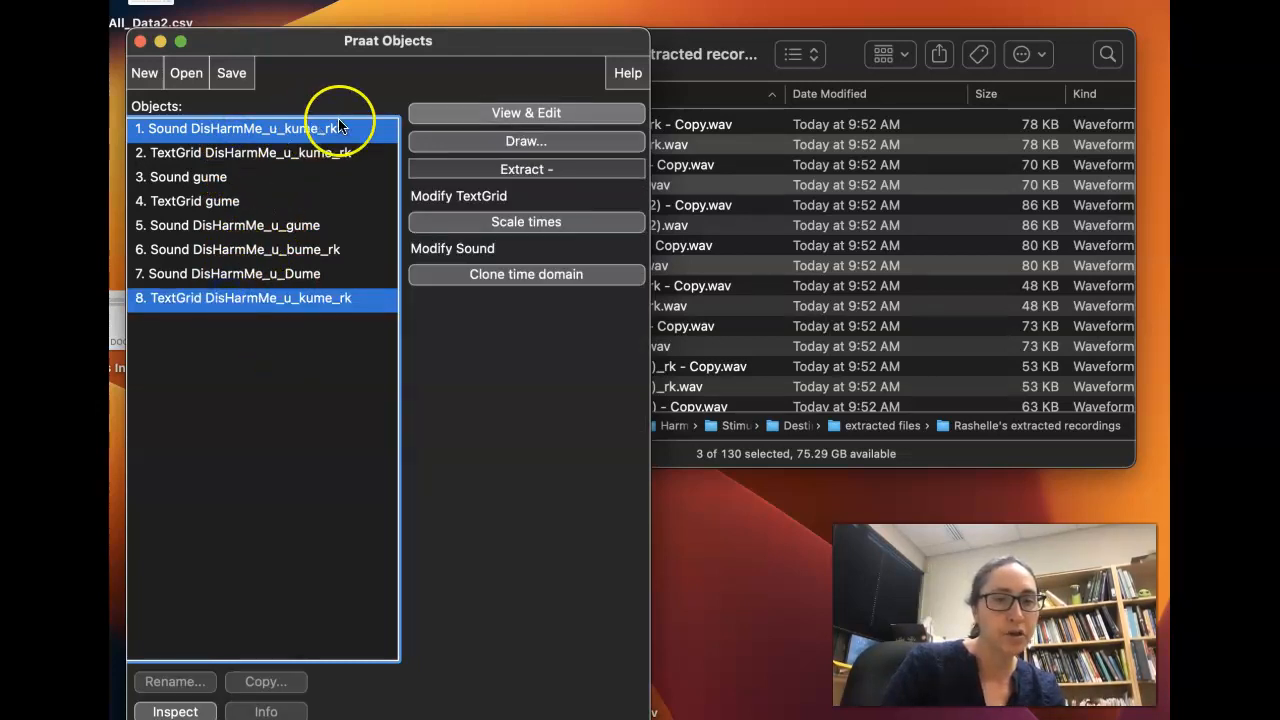
click(564, 114)
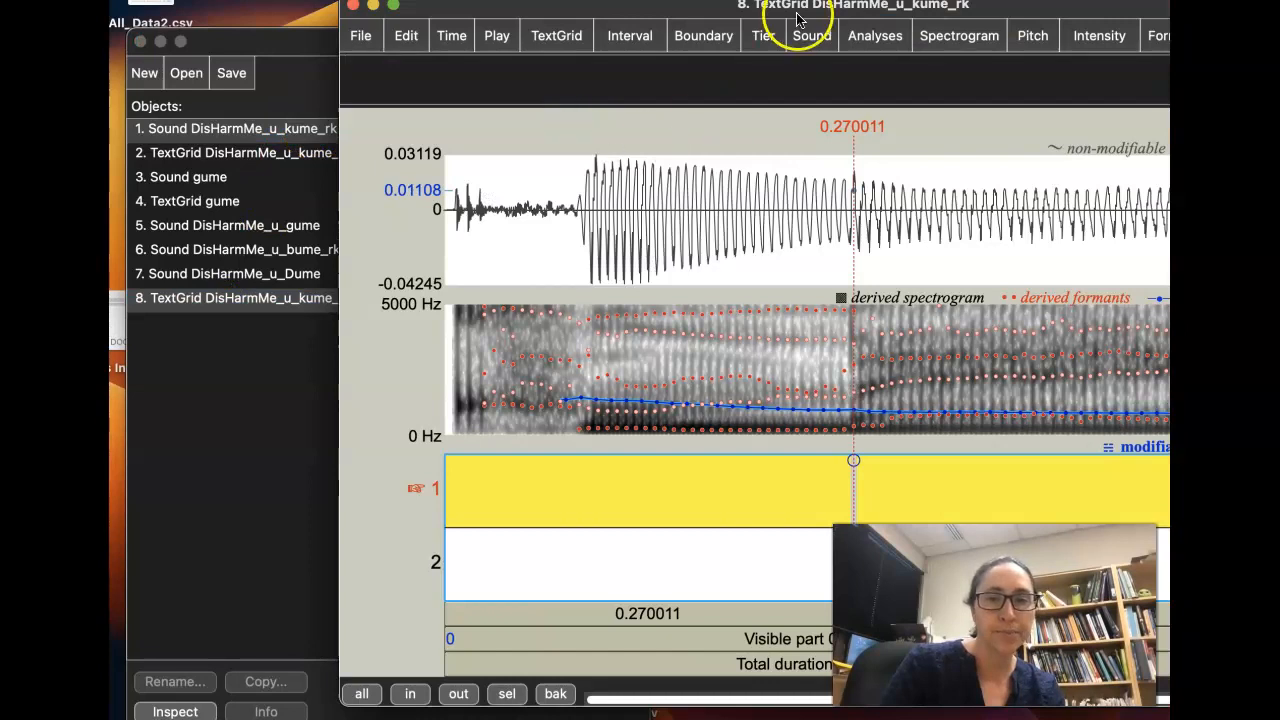
drag(1268, 17, 1062, 27)
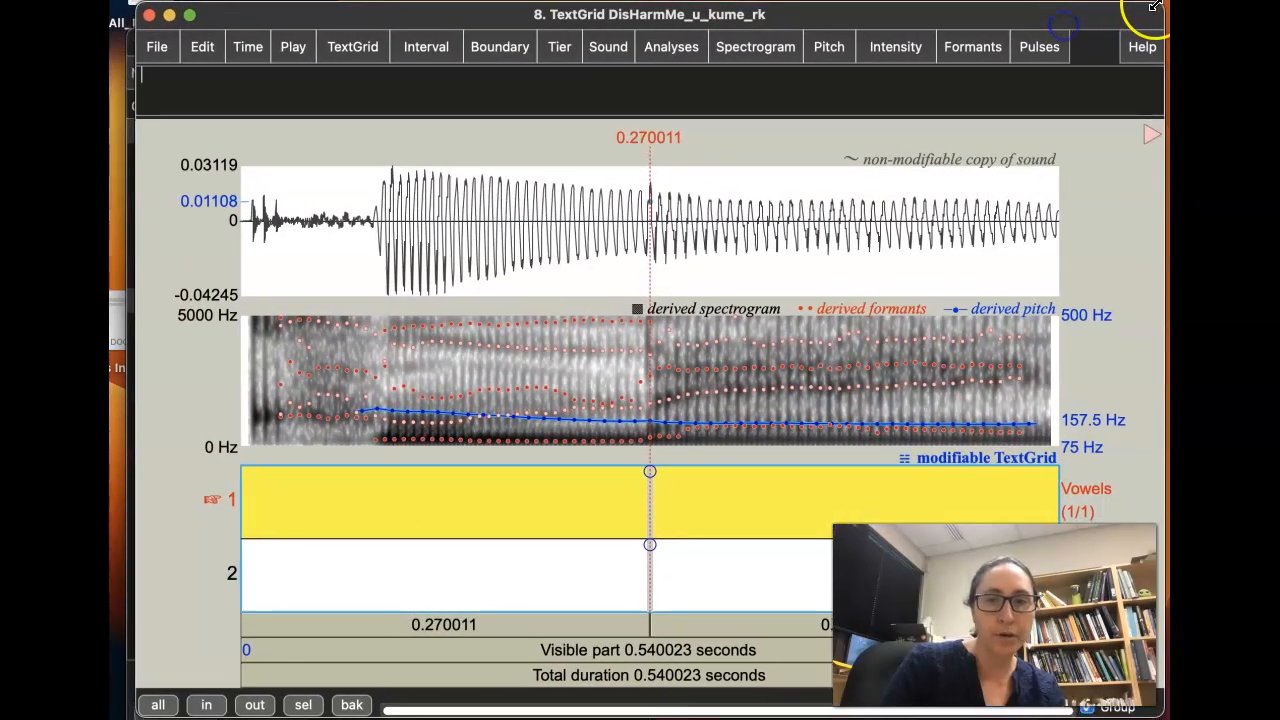
drag(1148, 8, 1067, 75)
drag(991, 84, 1032, 24)
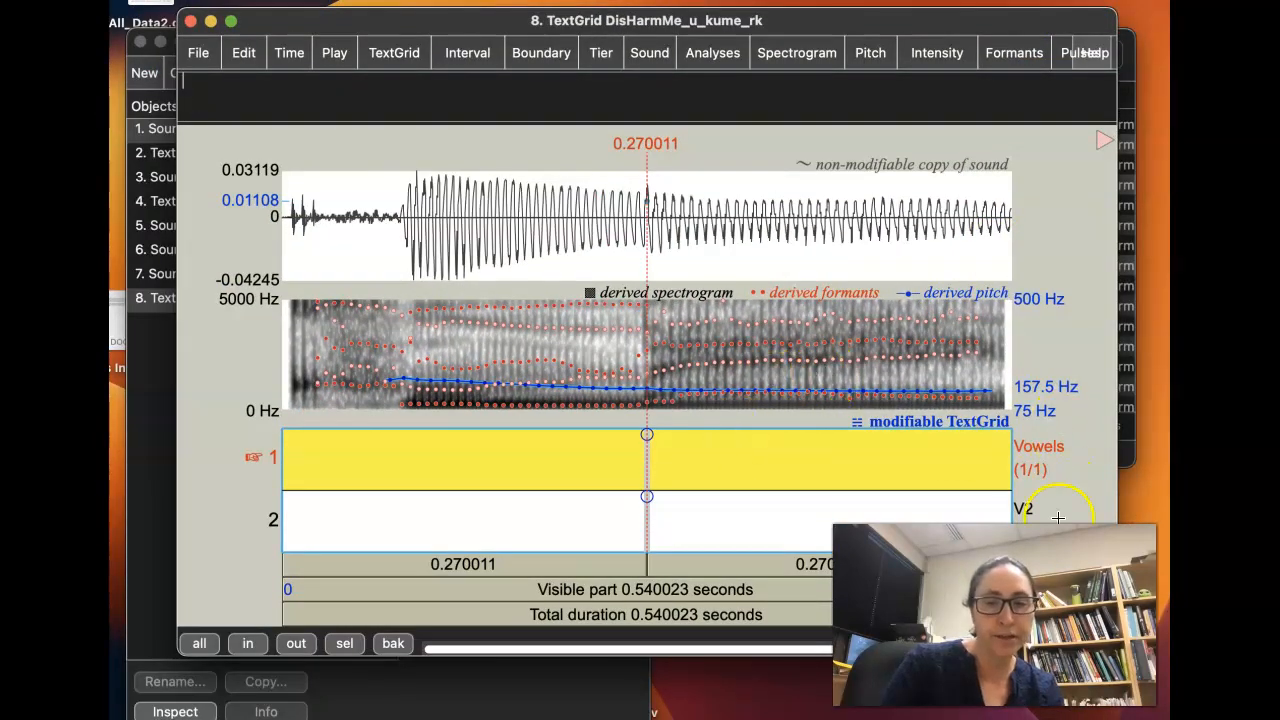
Step: Play the whole kume recording to hear where its vowel and consonants fall
click(441, 386)
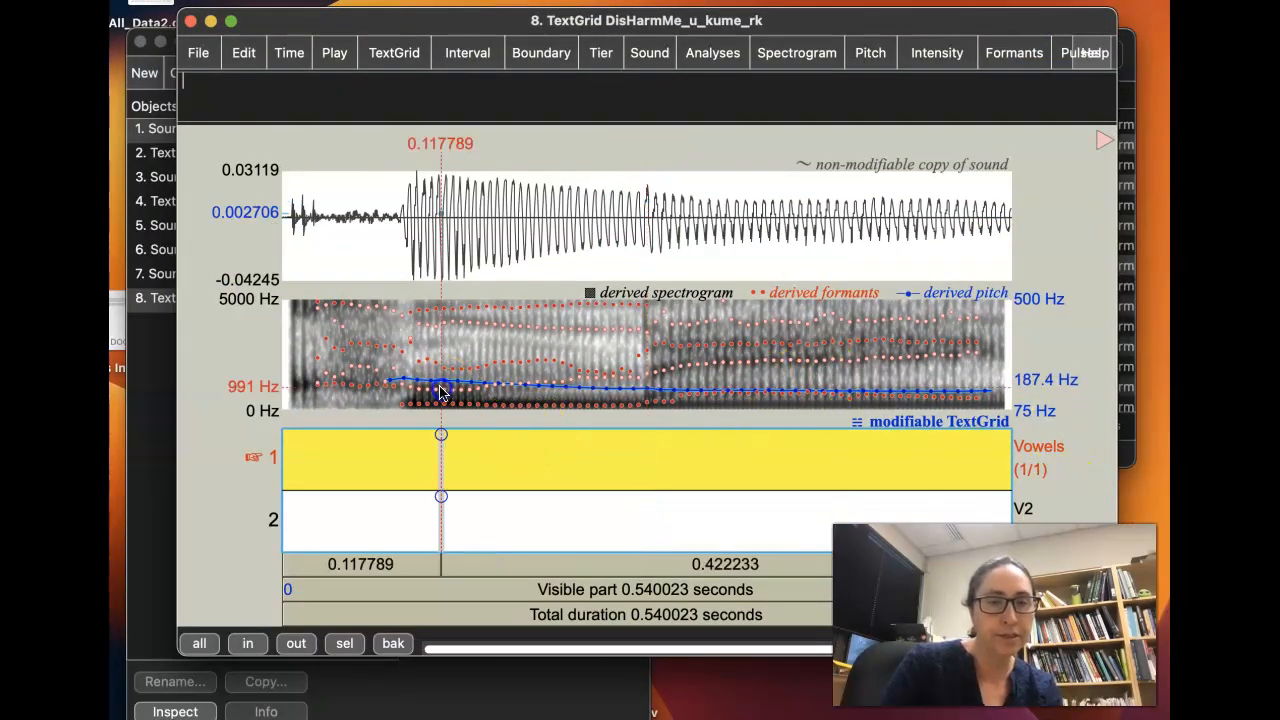
click(539, 613)
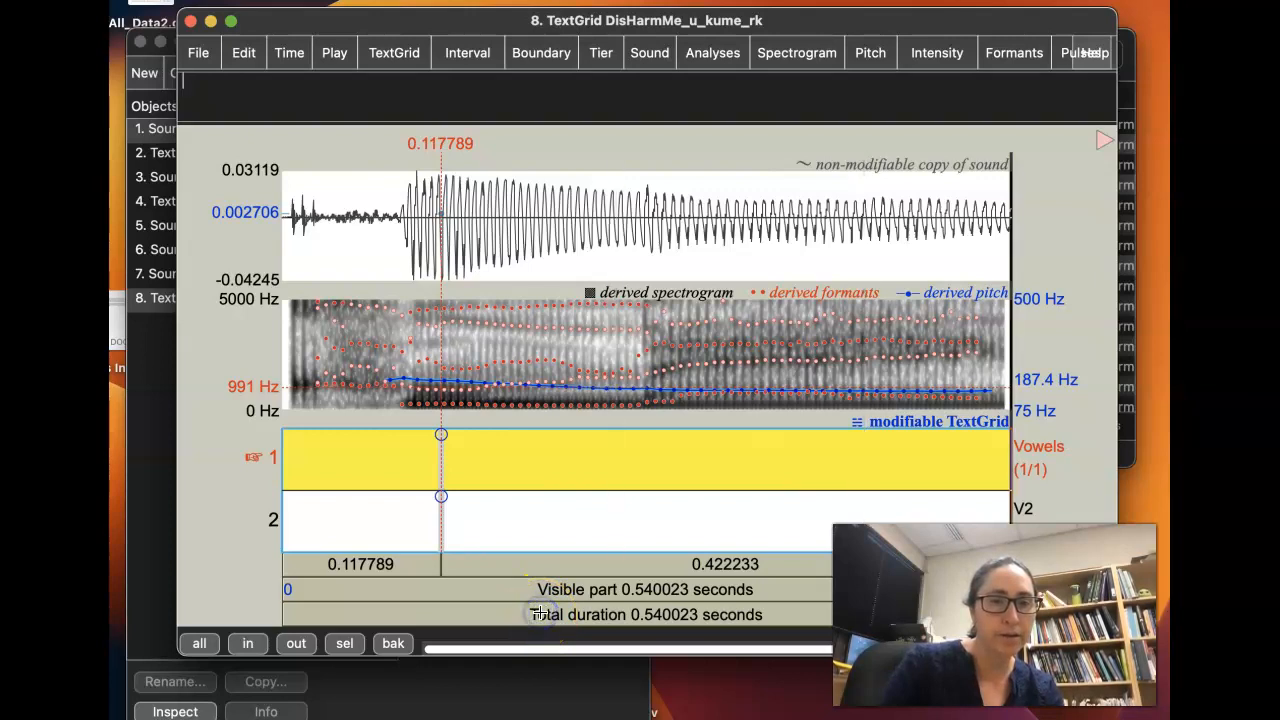
click(539, 613)
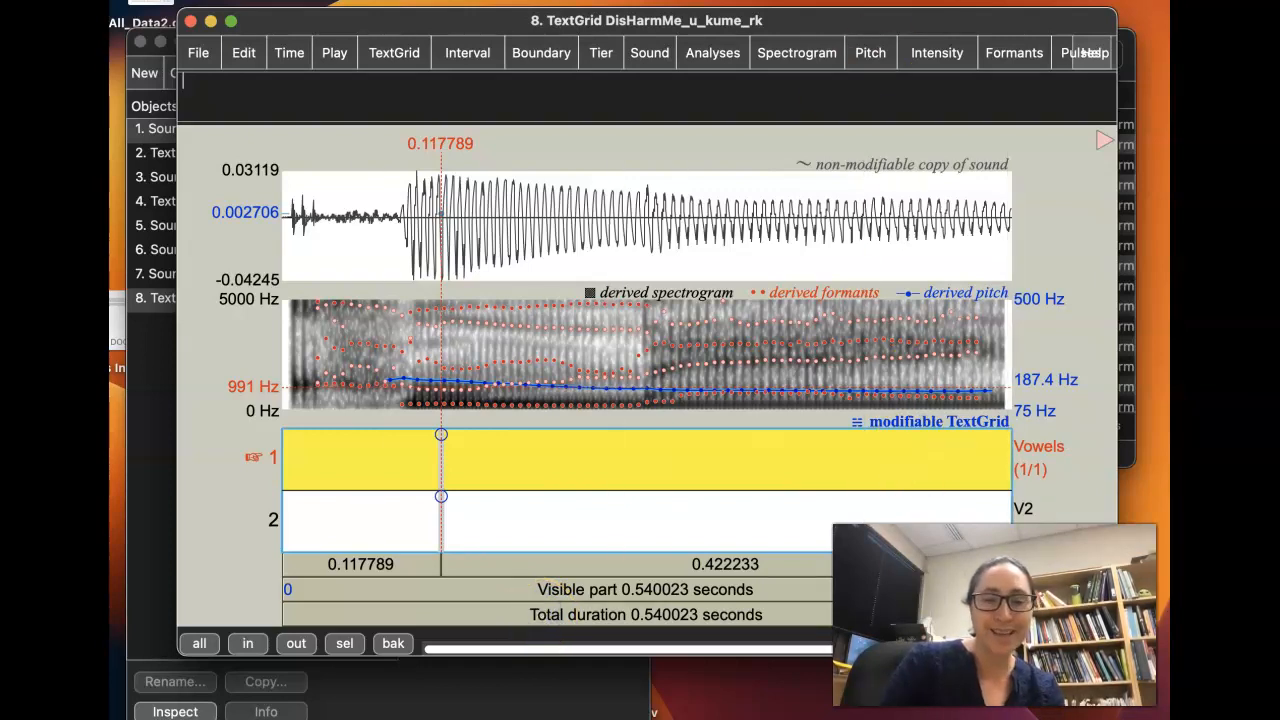
click(595, 496)
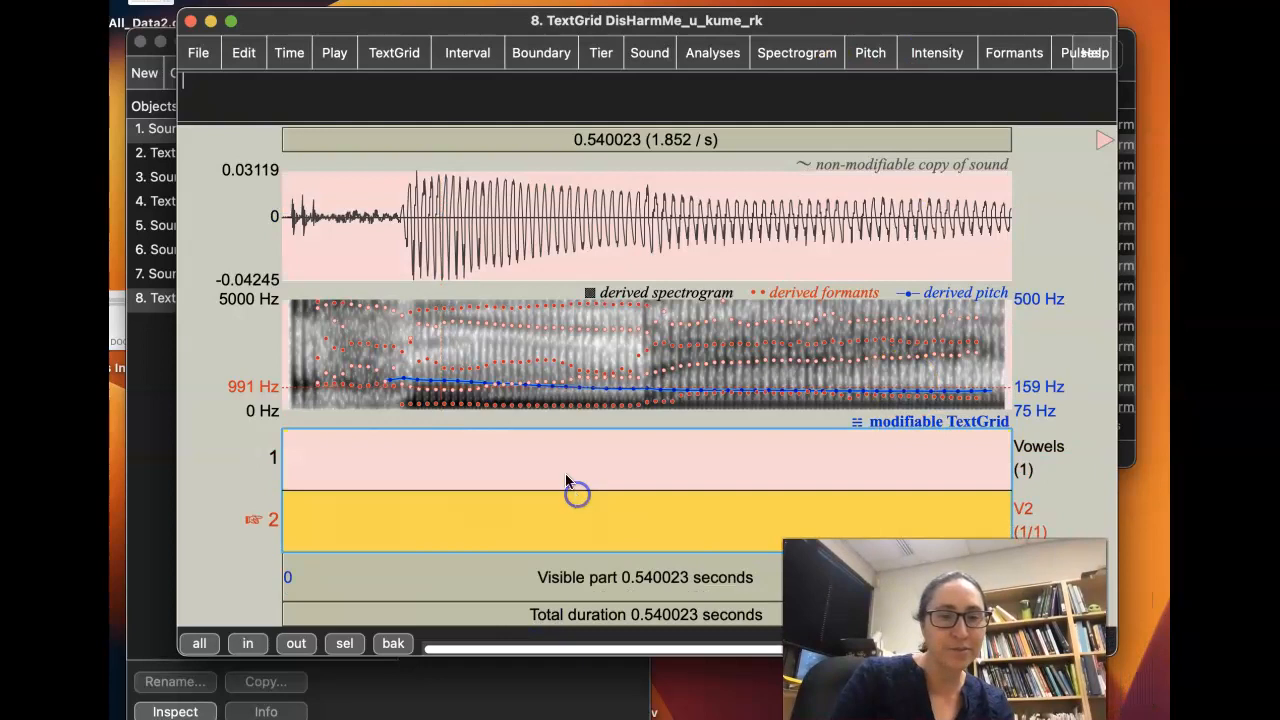
click(463, 340)
click(457, 592)
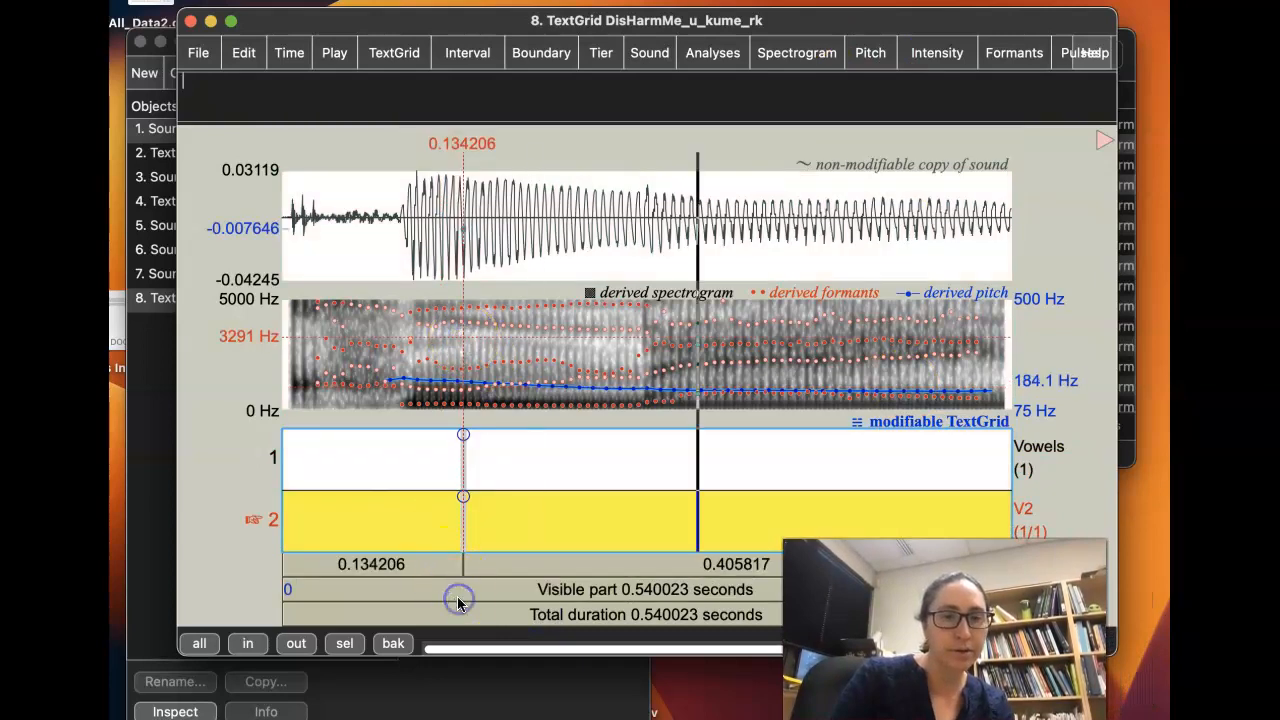
Step: Select the vowel's stretch on the waveform, from about 0.094 to 0.255 s, and examine where it begins
click(533, 394)
click(343, 295)
click(429, 270)
click(409, 271)
drag(409, 271, 626, 254)
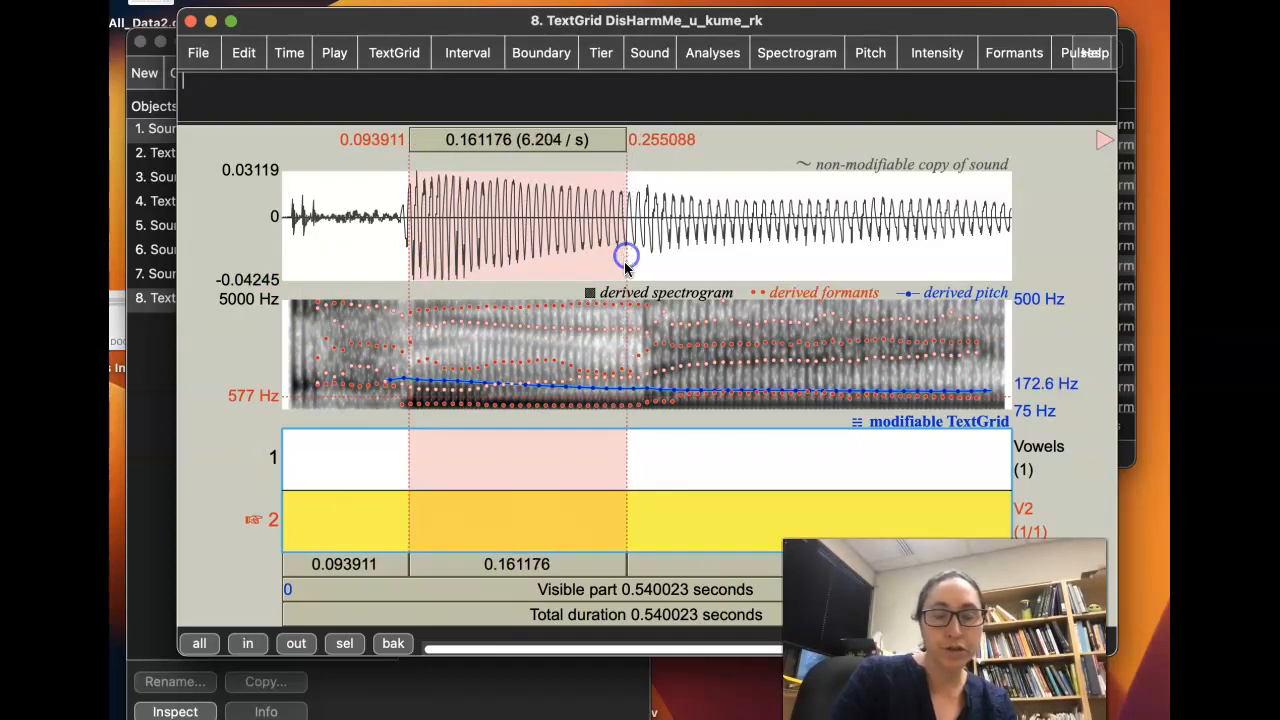
click(631, 334)
click(442, 340)
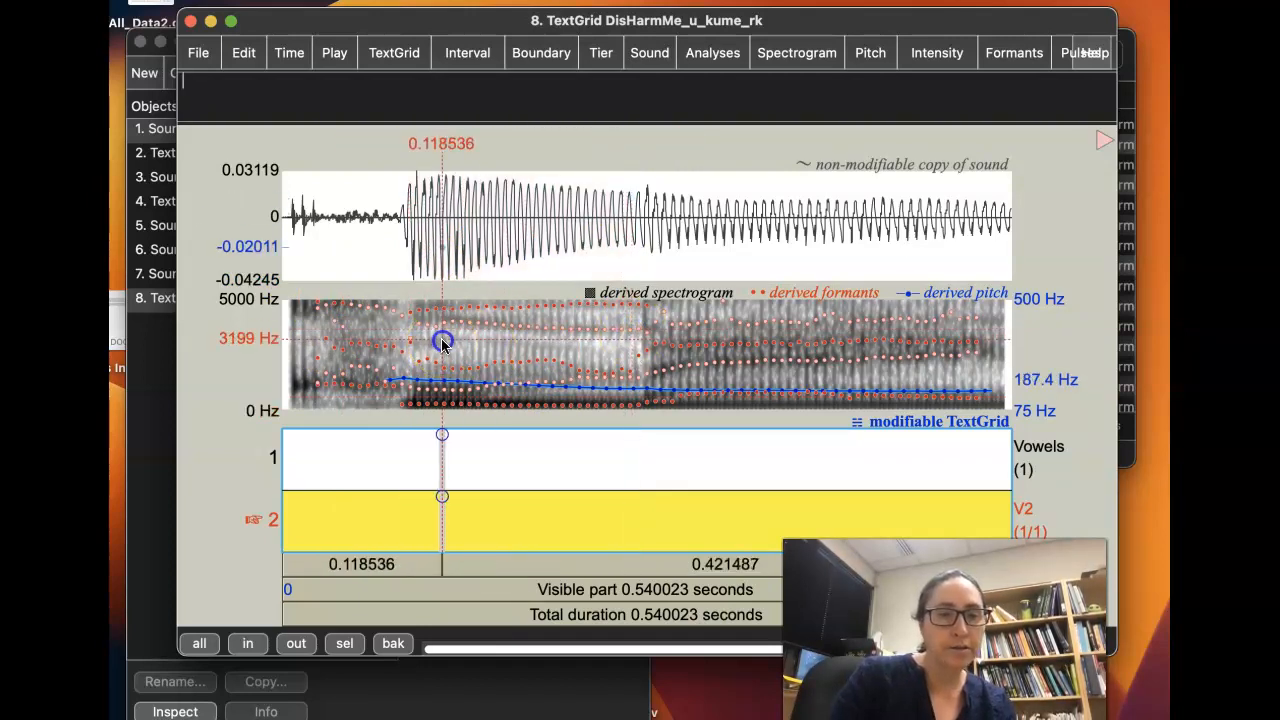
click(425, 336)
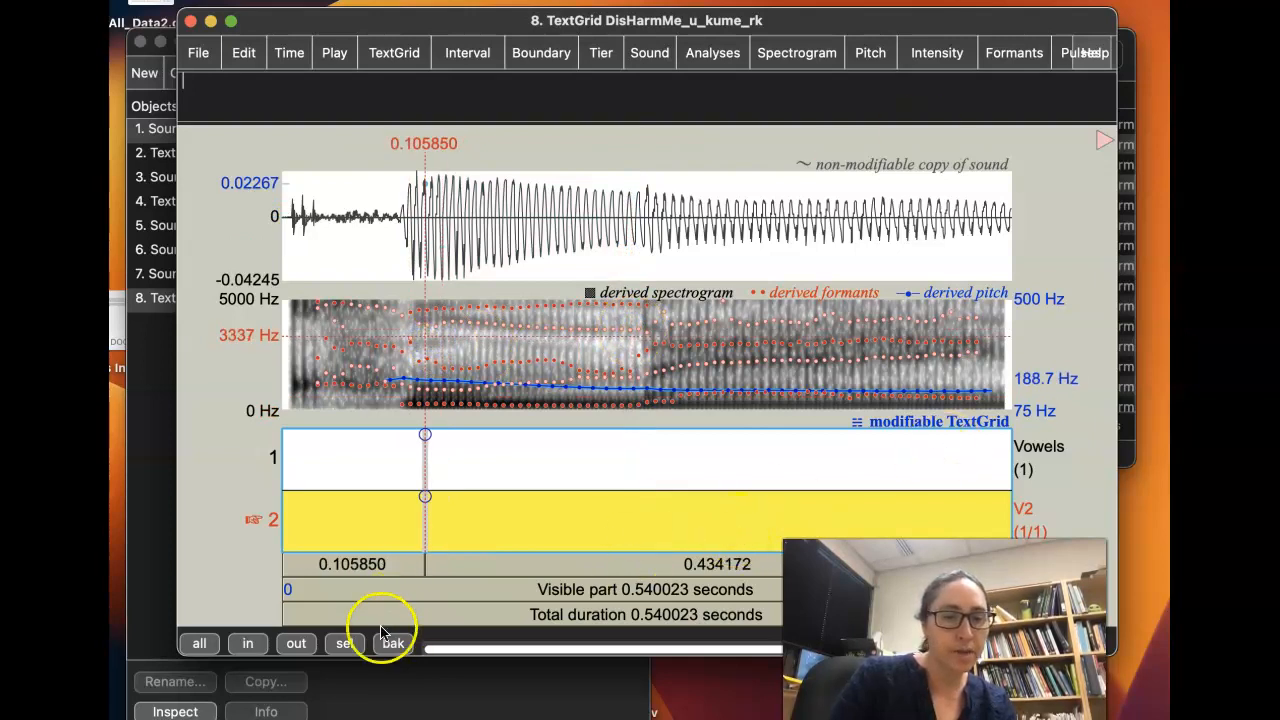
click(207, 643)
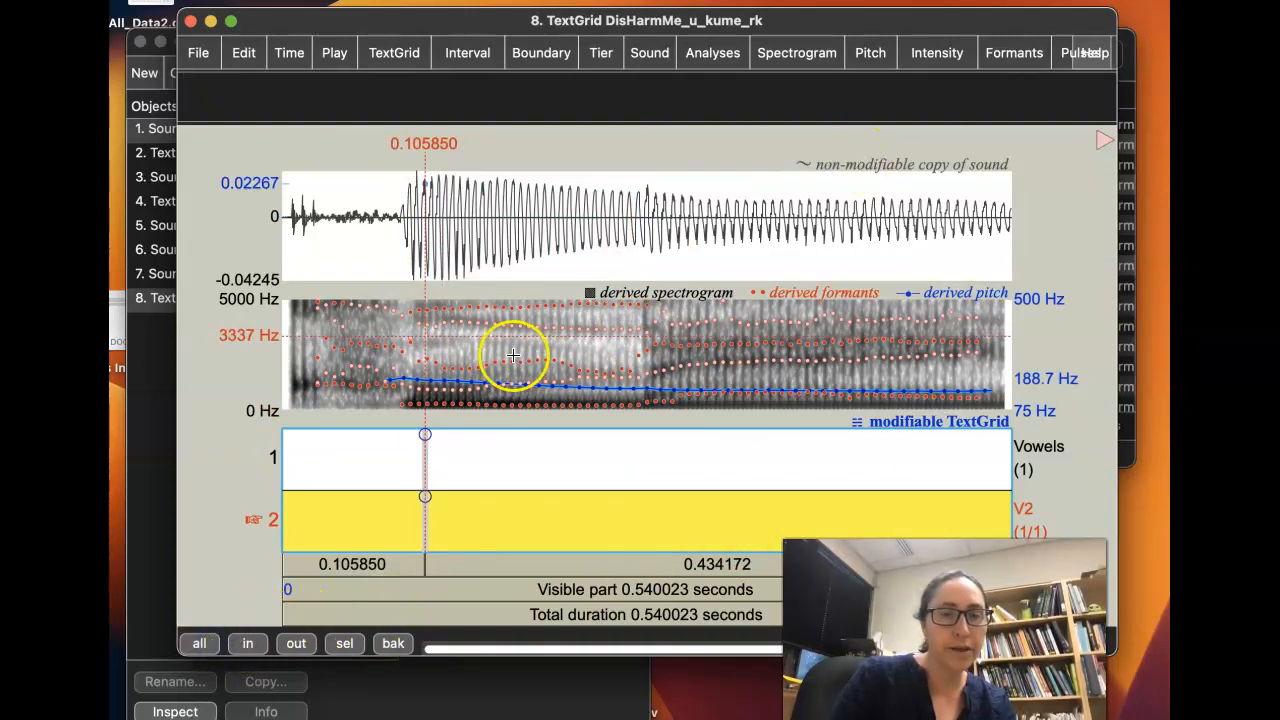
Step: Select the waveform stretch around the vowel, from about 0.075 to 0.301 s, and zoom to the selection
click(444, 303)
click(399, 272)
drag(383, 282, 688, 282)
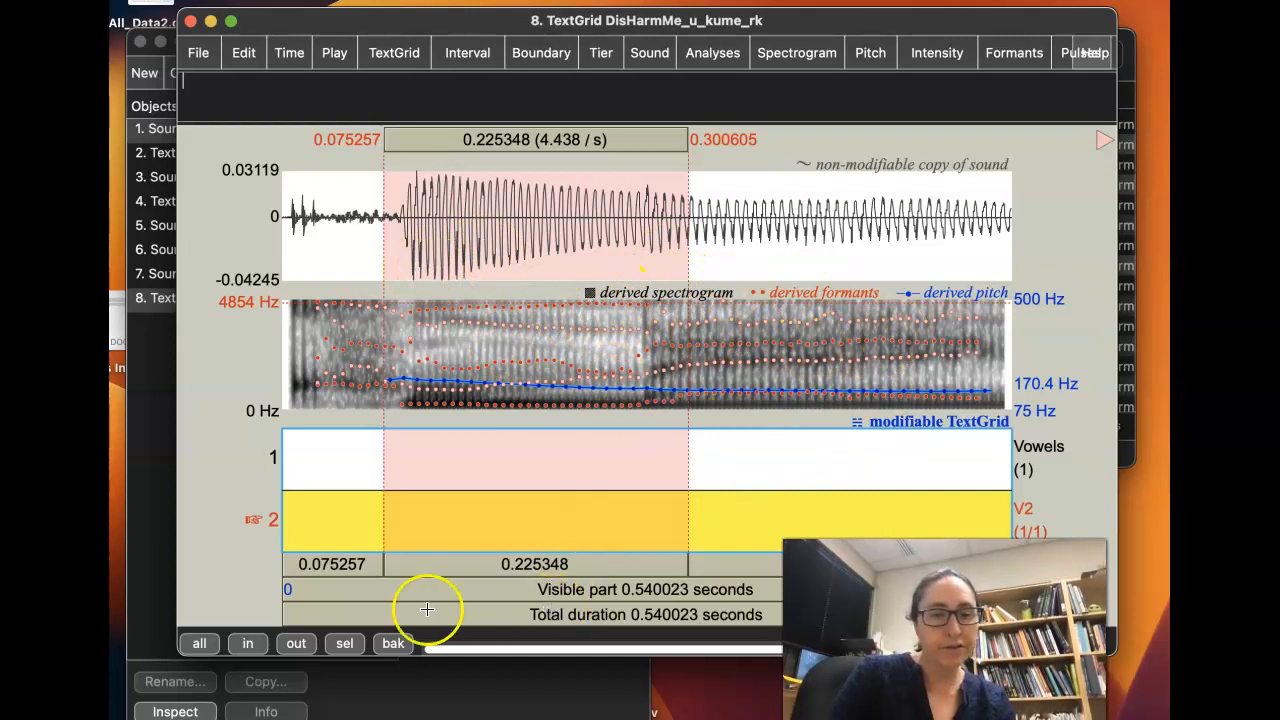
click(345, 645)
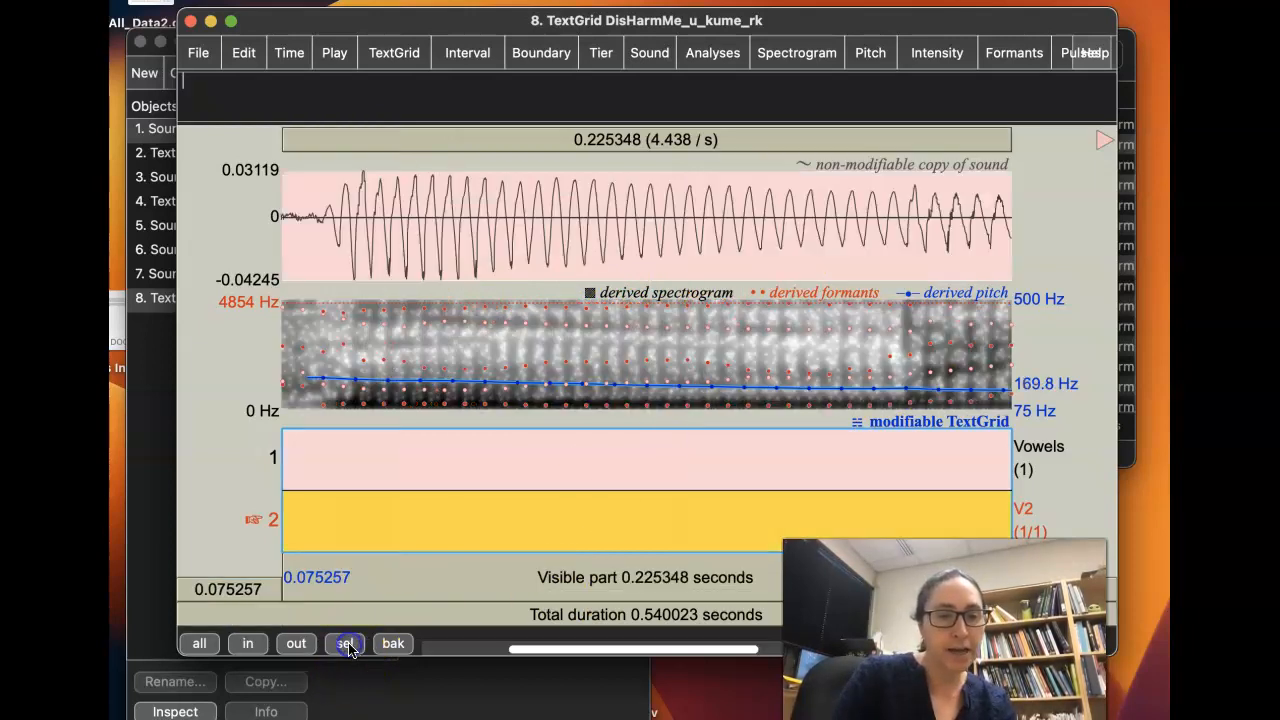
Step: Place the cursor near the vowel's onset, at about 0.098 s, and play the visible stretch to check where the vowel begins
click(492, 382)
click(355, 270)
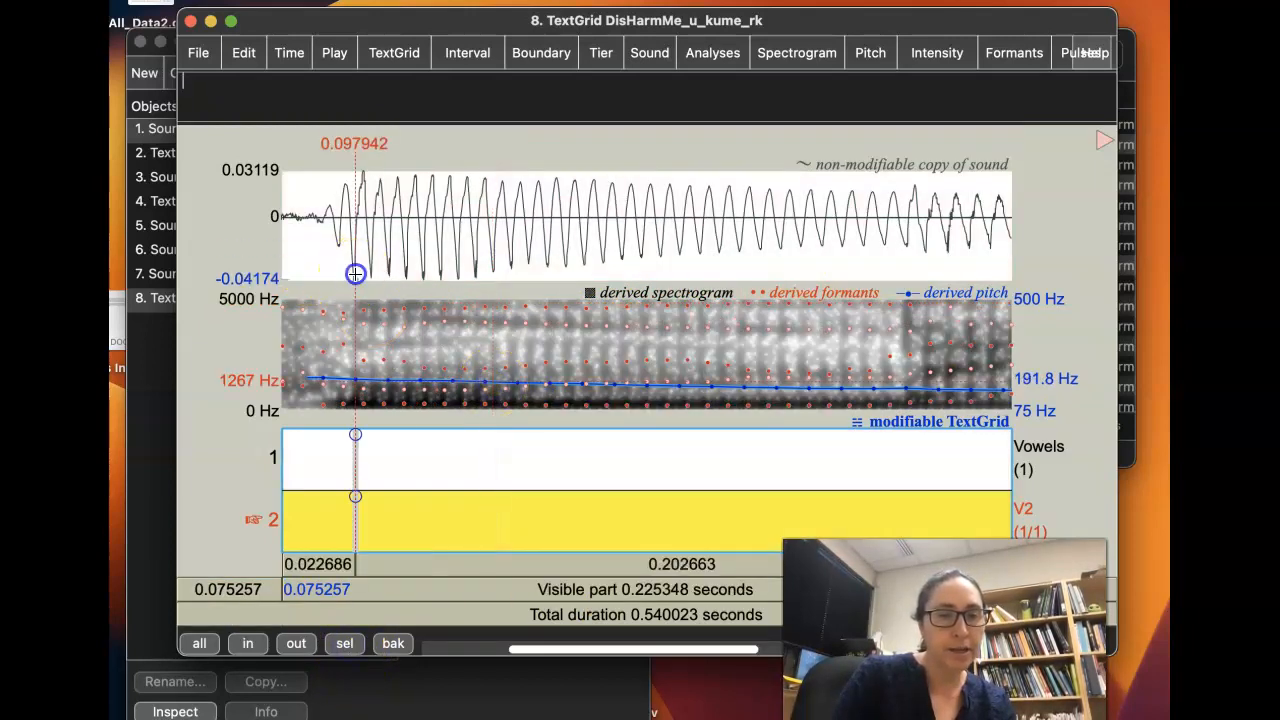
click(453, 591)
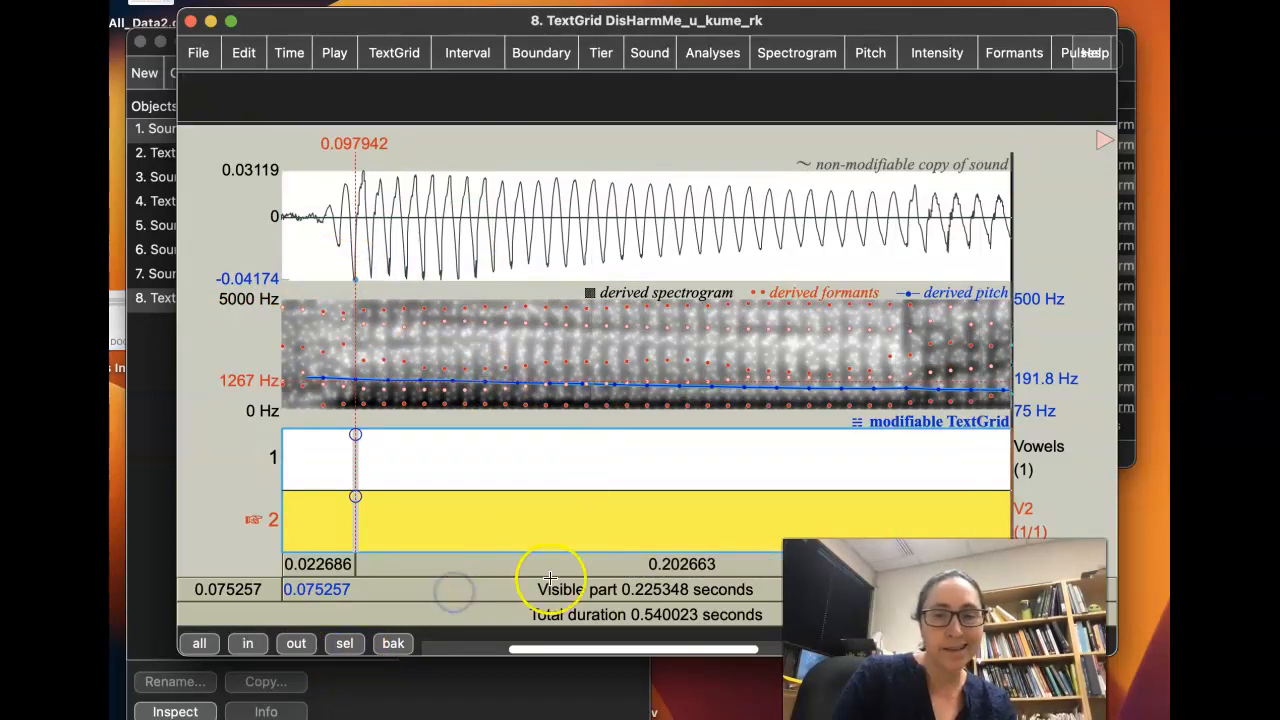
click(589, 363)
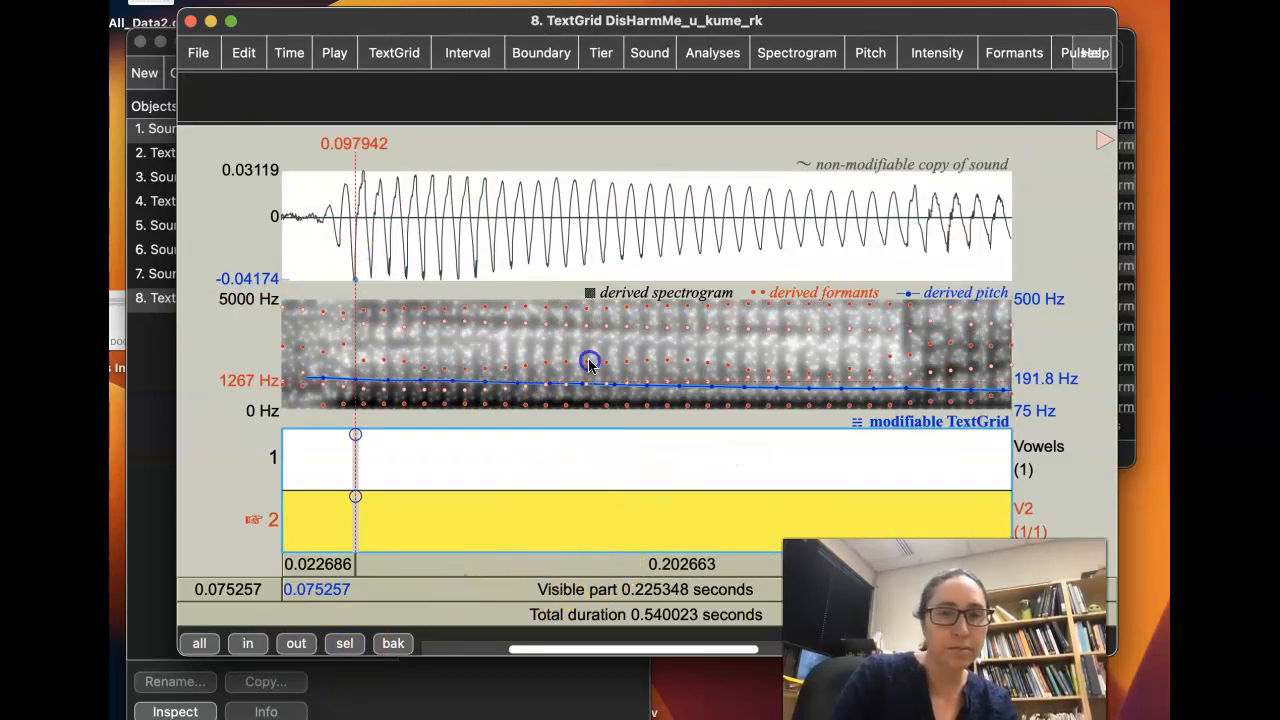
Step: Add a boundary on the Vowels tier at the first vowel's onset, about 0.096 s, and move it to the nearest zero crossing
click(355, 284)
click(343, 263)
click(350, 262)
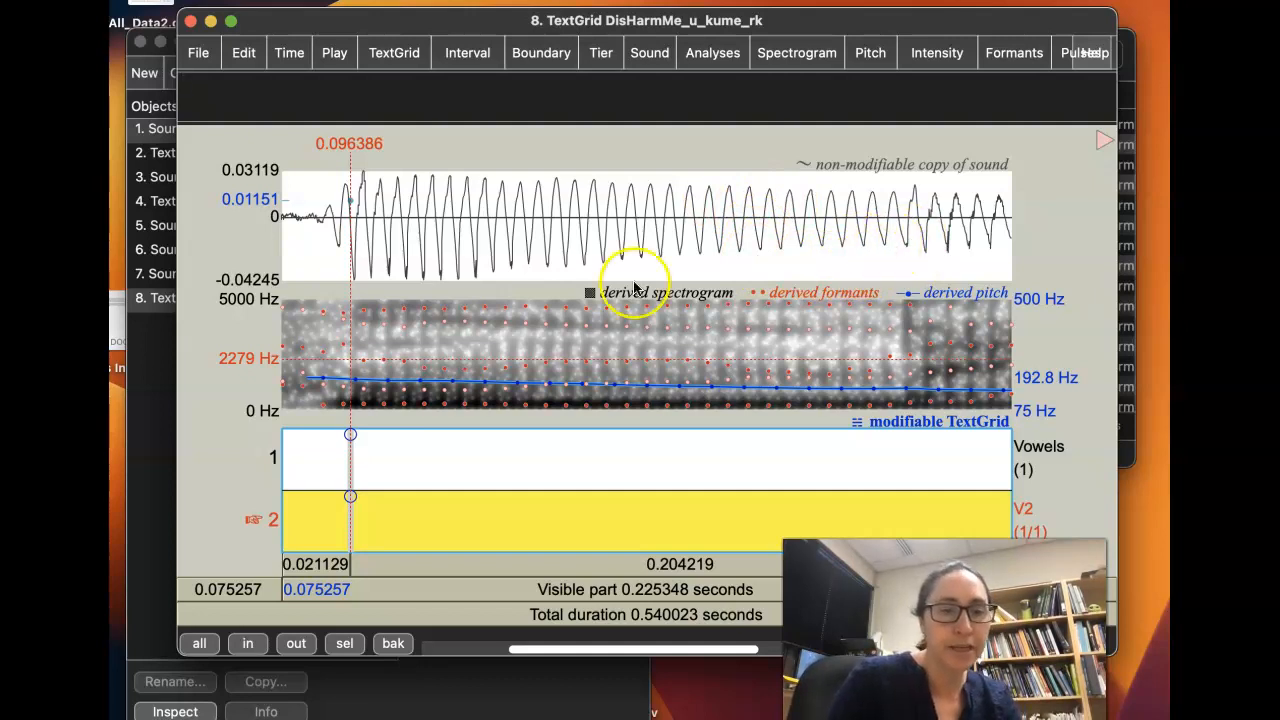
click(541, 60)
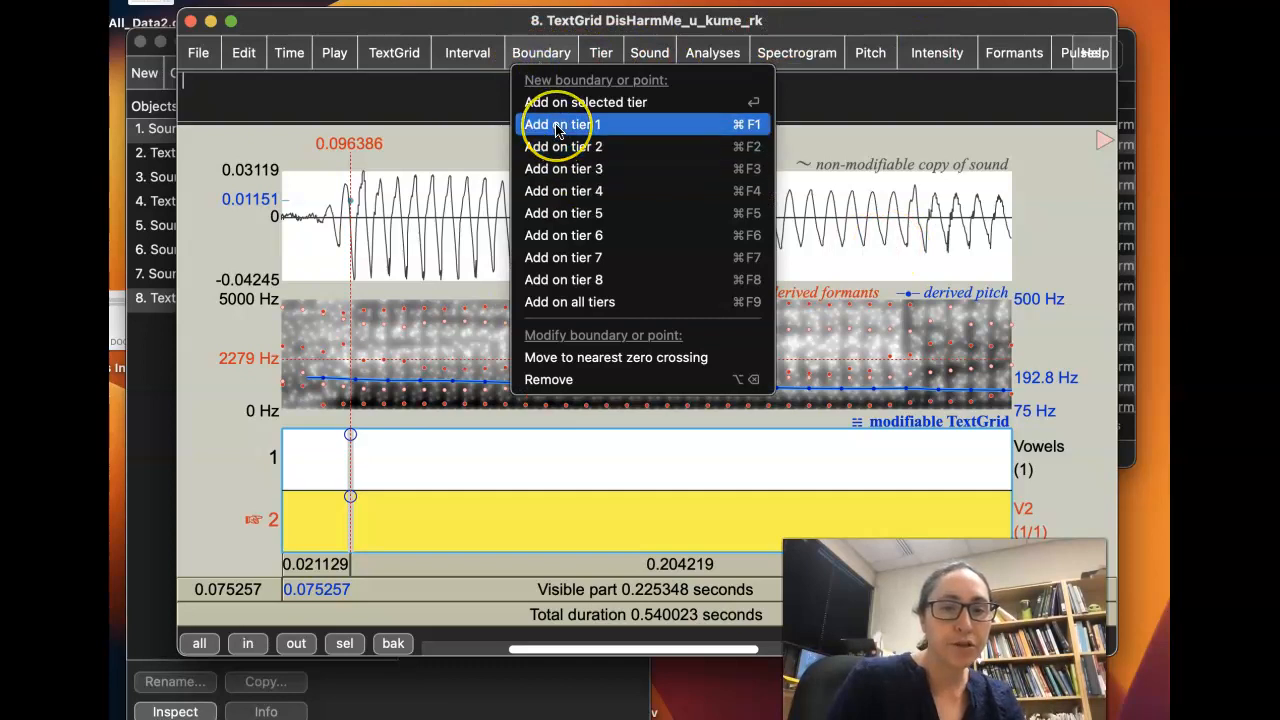
click(558, 126)
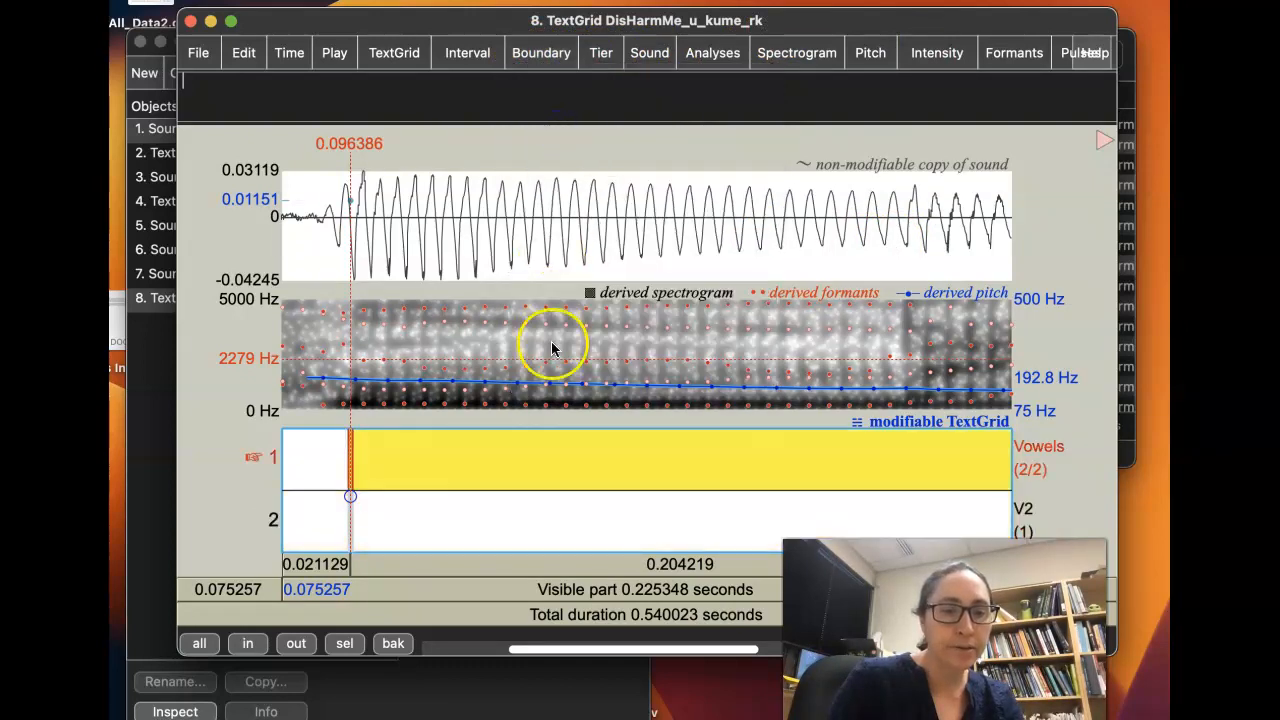
click(545, 52)
click(637, 358)
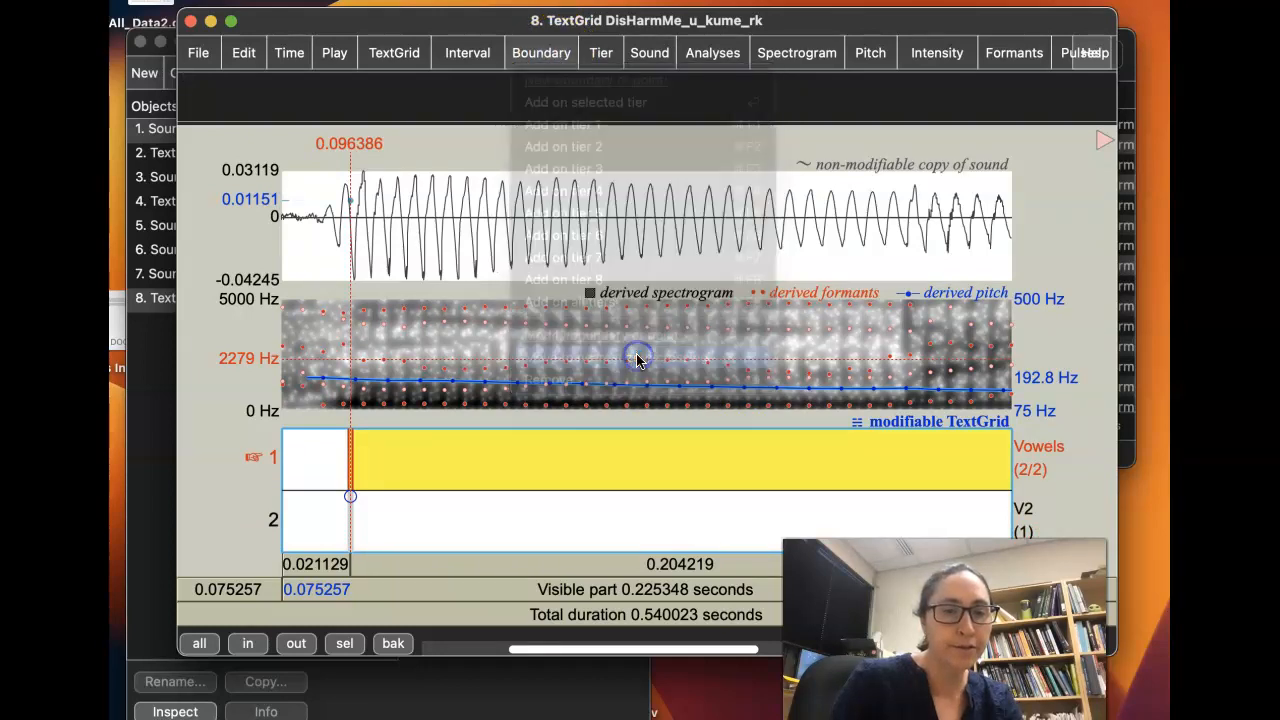
Step: Add a boundary on the Vowels tier at the first vowel's end, about 0.265 s, and label the enclosed interval u
click(516, 391)
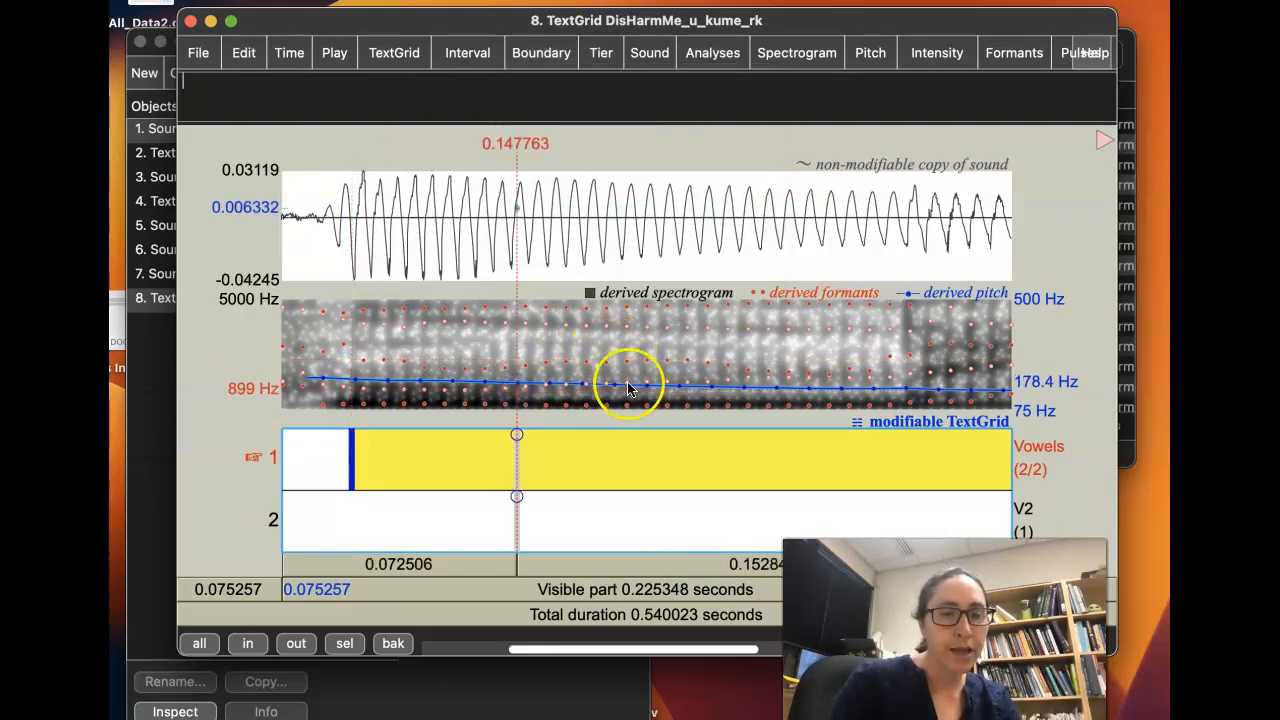
click(904, 394)
click(896, 398)
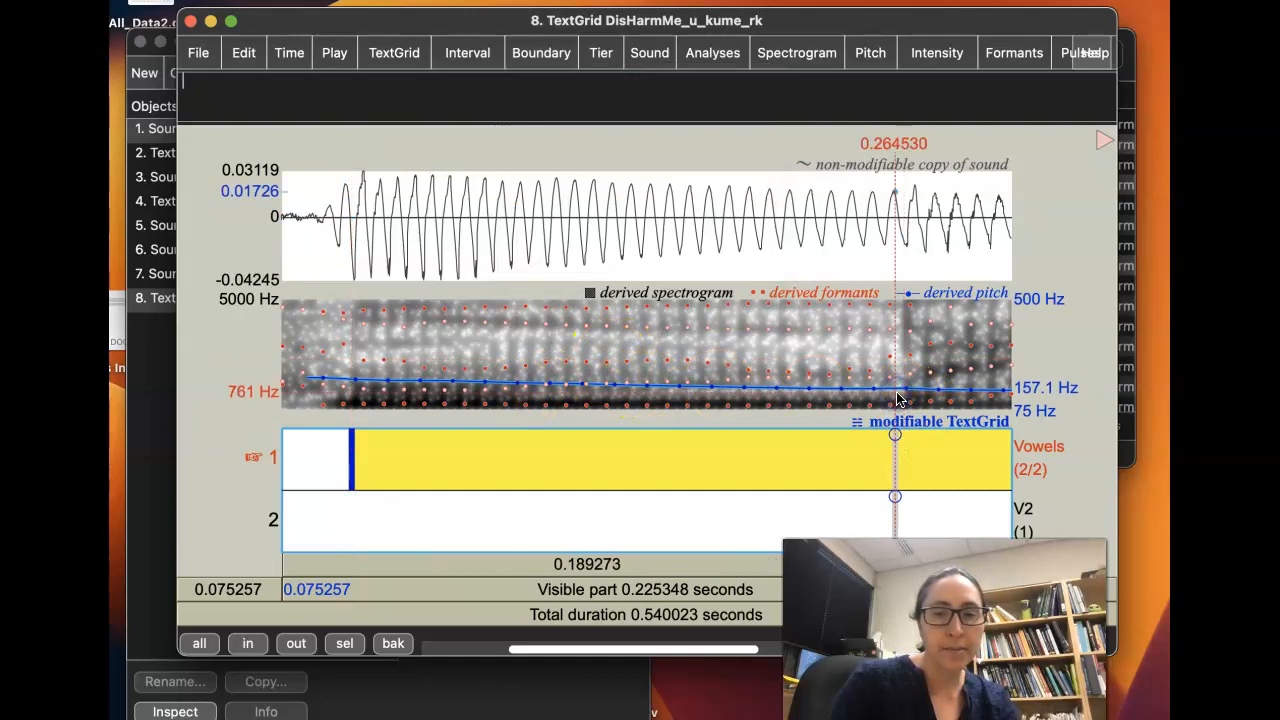
click(898, 395)
click(533, 55)
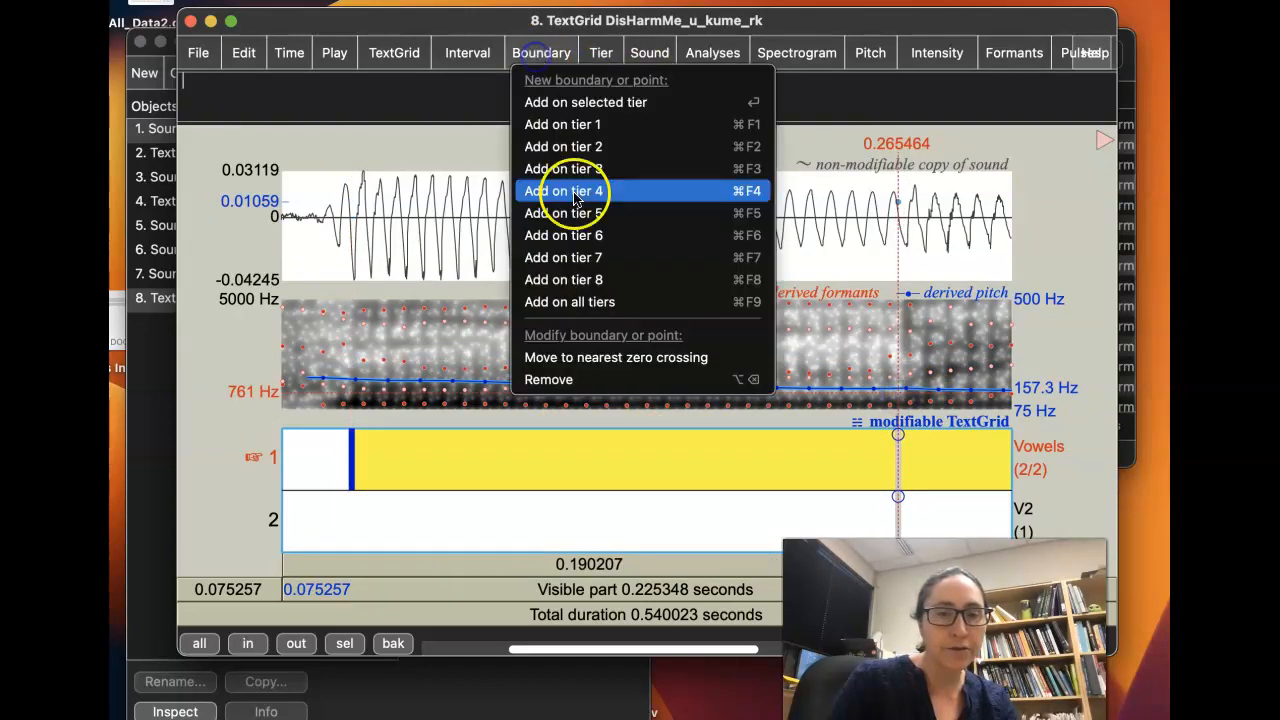
click(566, 128)
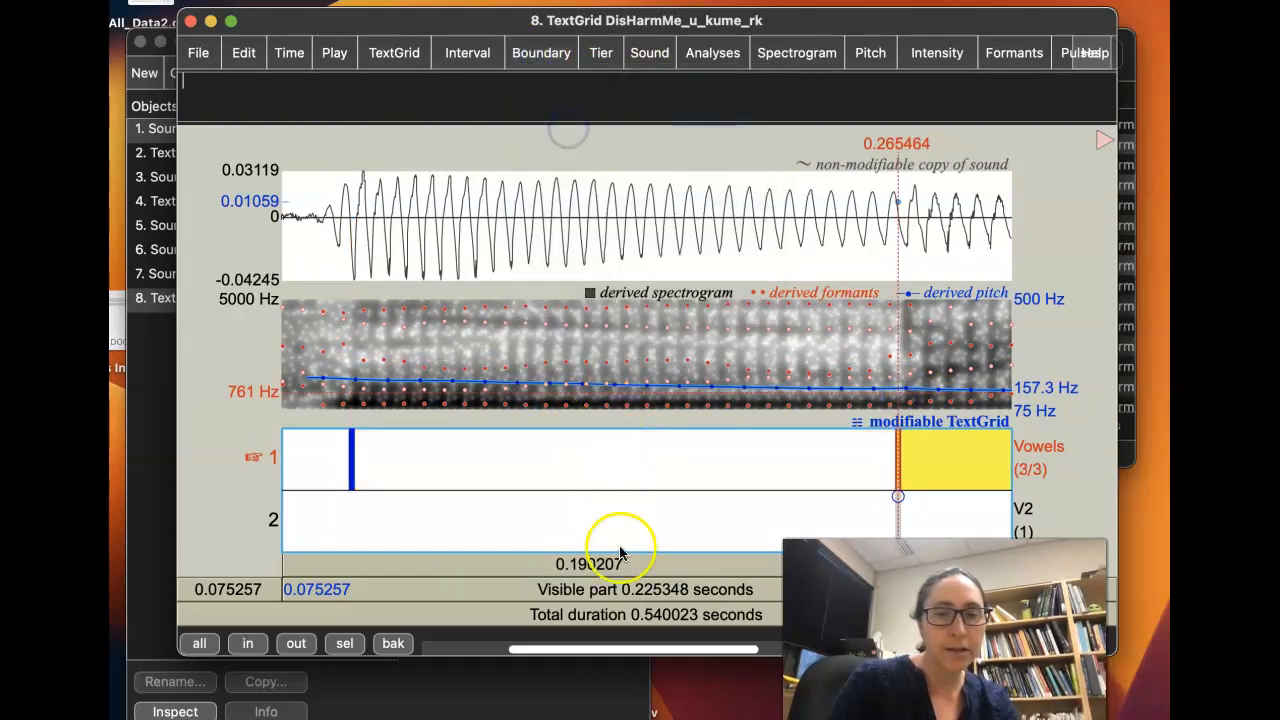
click(581, 472)
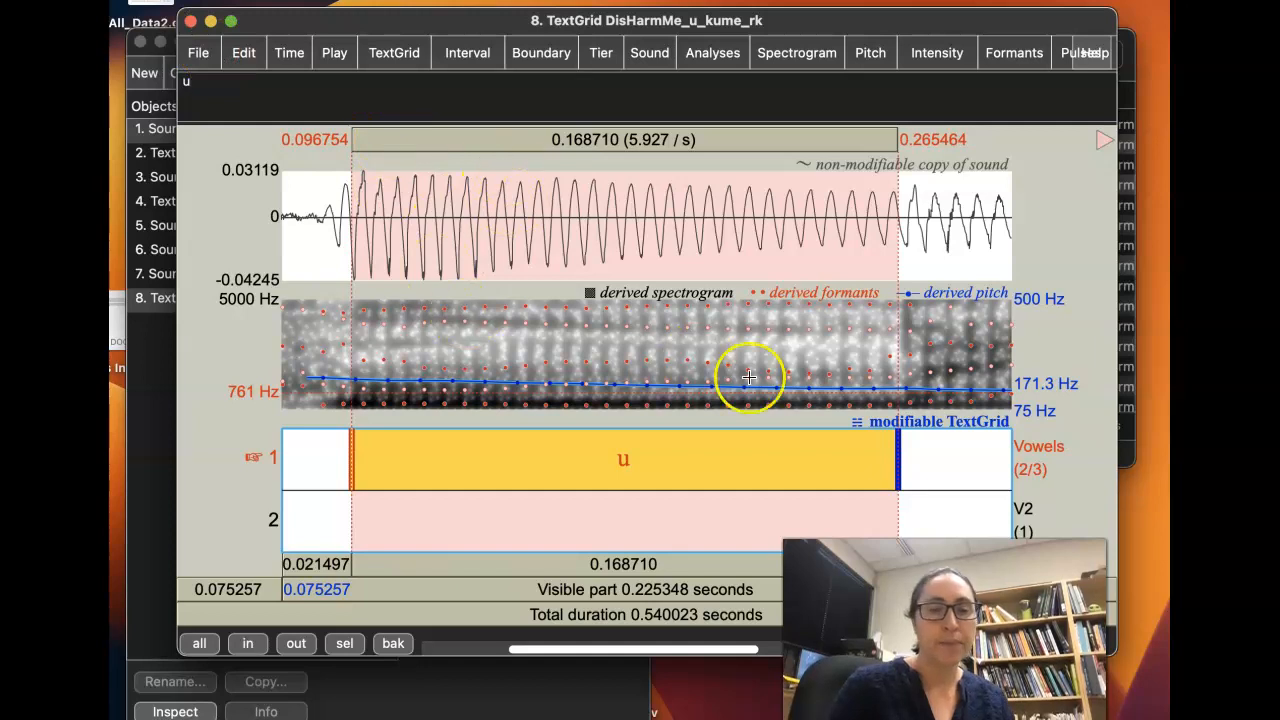
Step: Move the end boundary of the u interval to the nearest zero crossing and play the interval
click(894, 459)
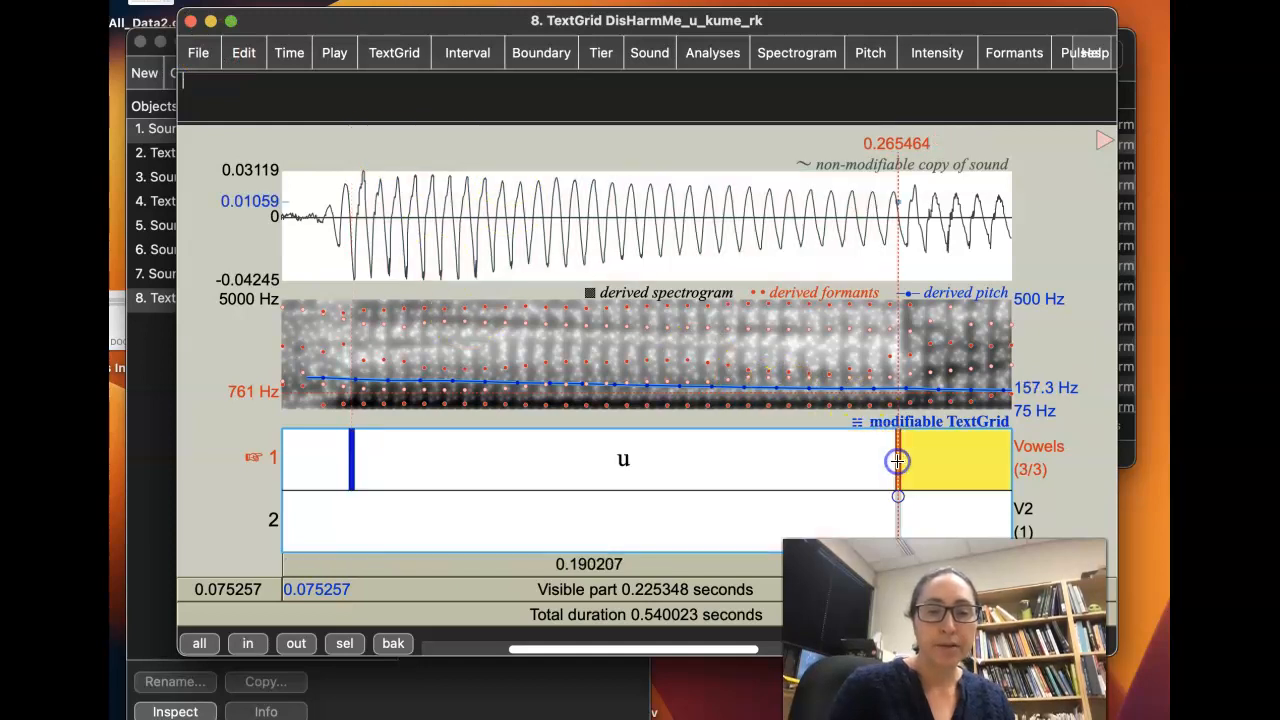
click(541, 50)
click(625, 357)
click(600, 457)
click(557, 140)
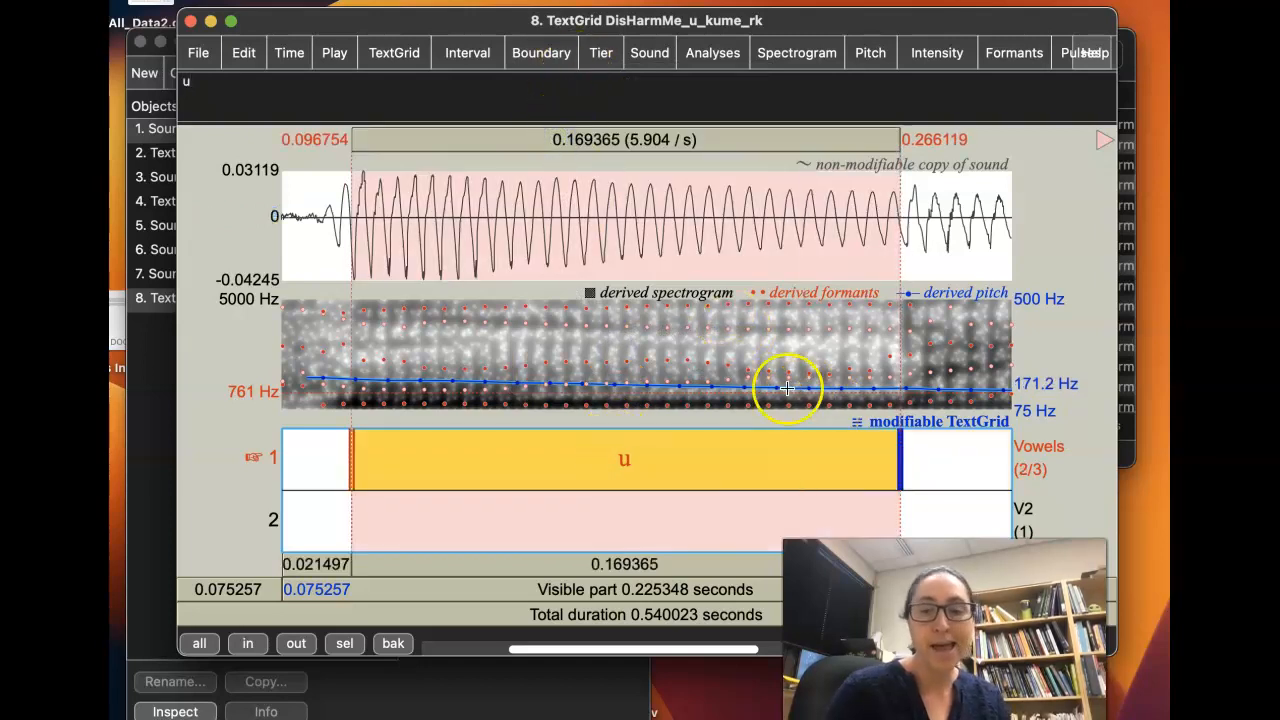
Step: Check the u interval's end boundary against the change in the spectrogram, and show the whole recording around it
click(900, 468)
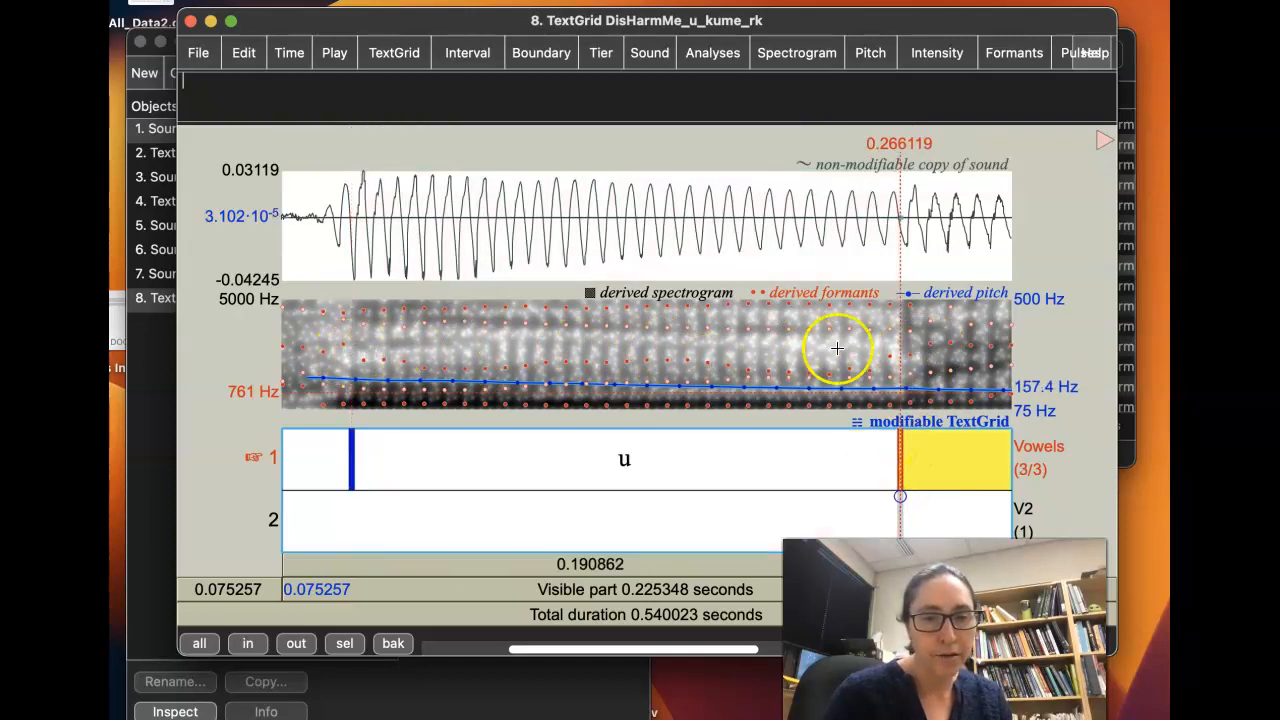
click(902, 347)
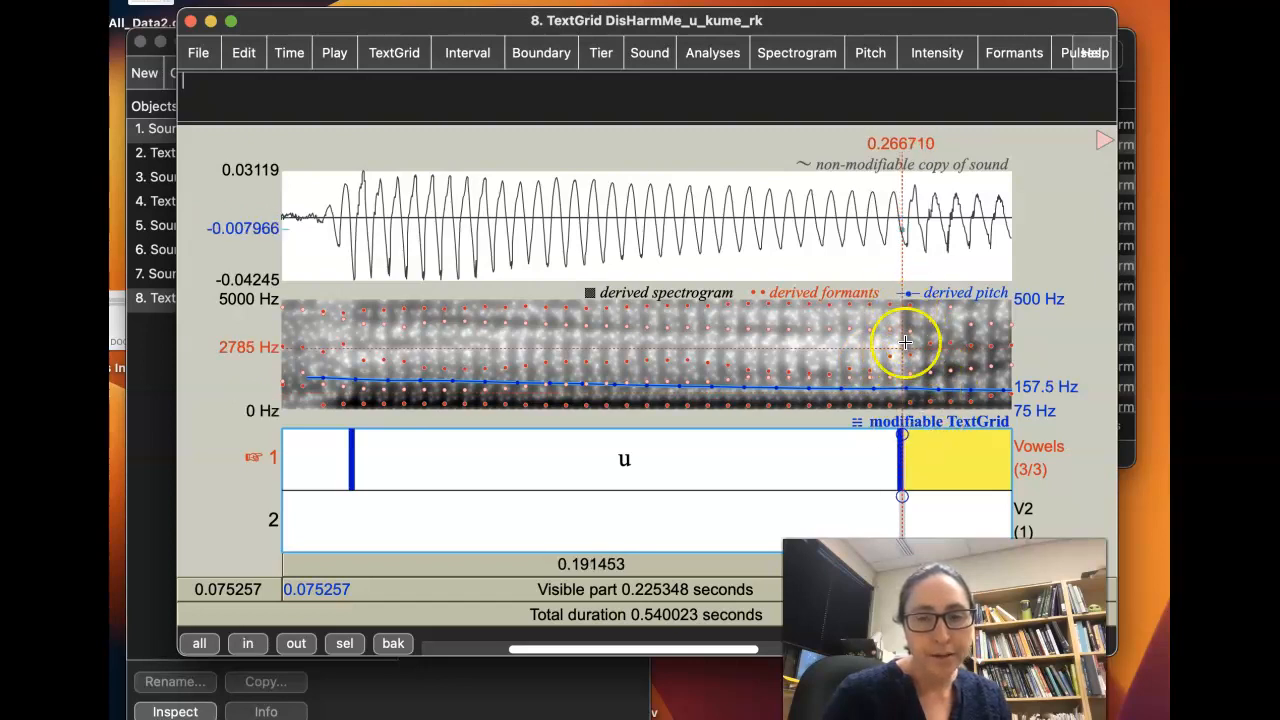
click(733, 462)
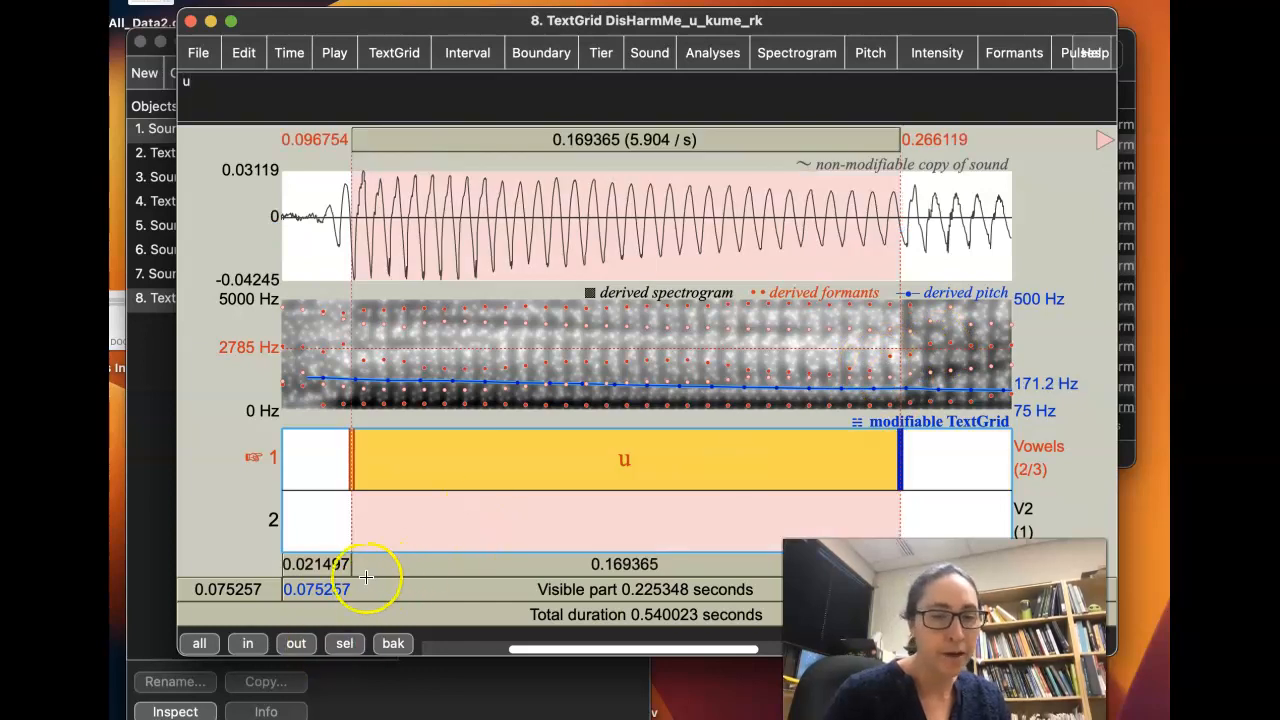
click(296, 644)
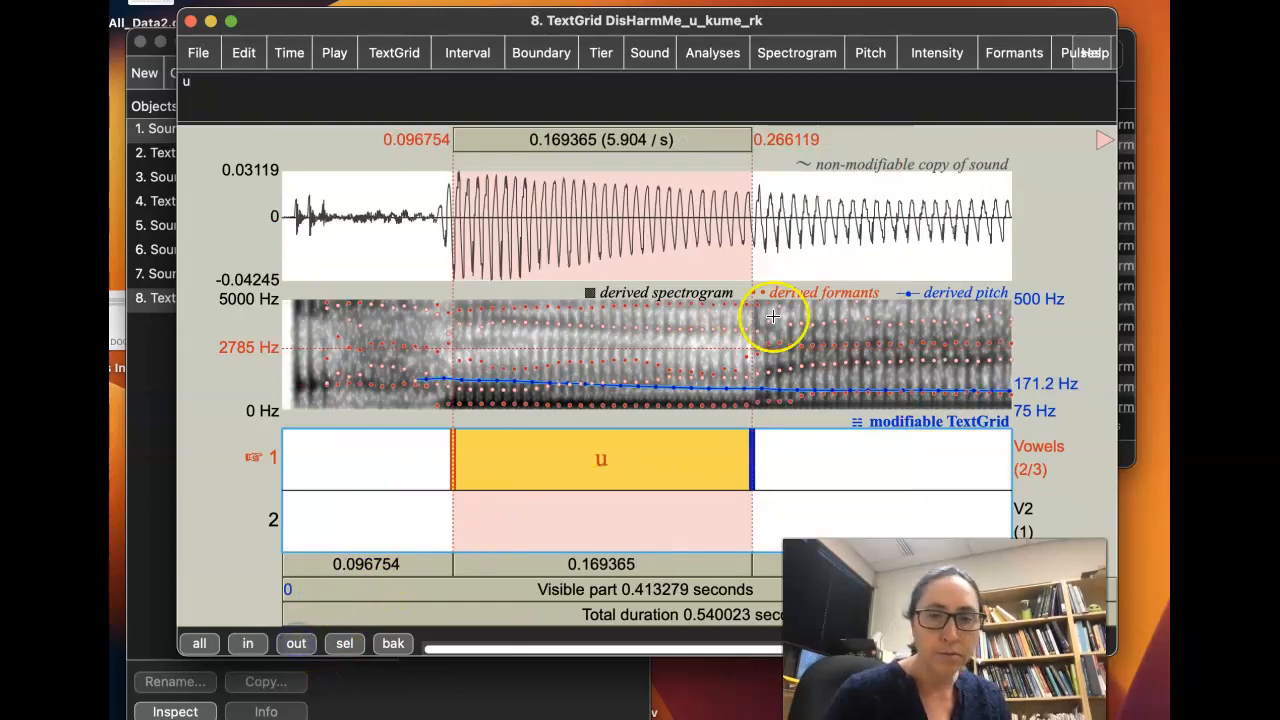
click(200, 645)
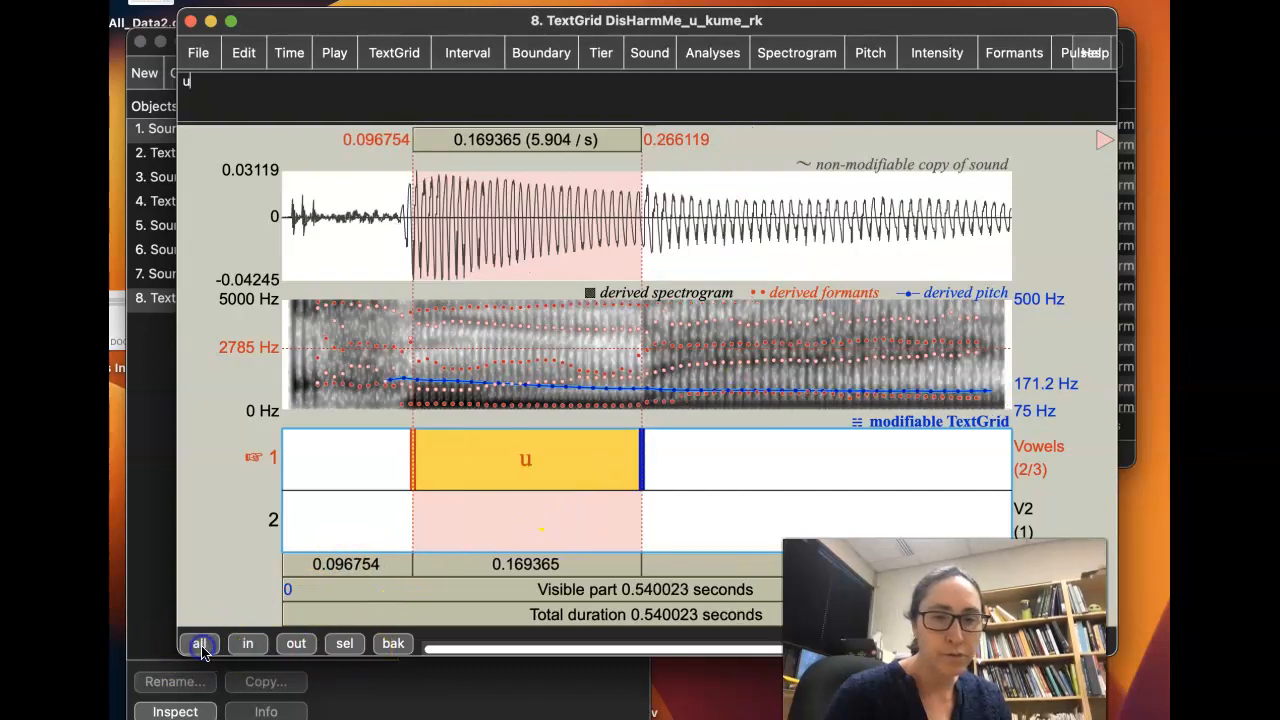
Step: Examine the sound after the first vowel, select the unlabelled Vowels interval following u, and zoom to the selection
click(819, 343)
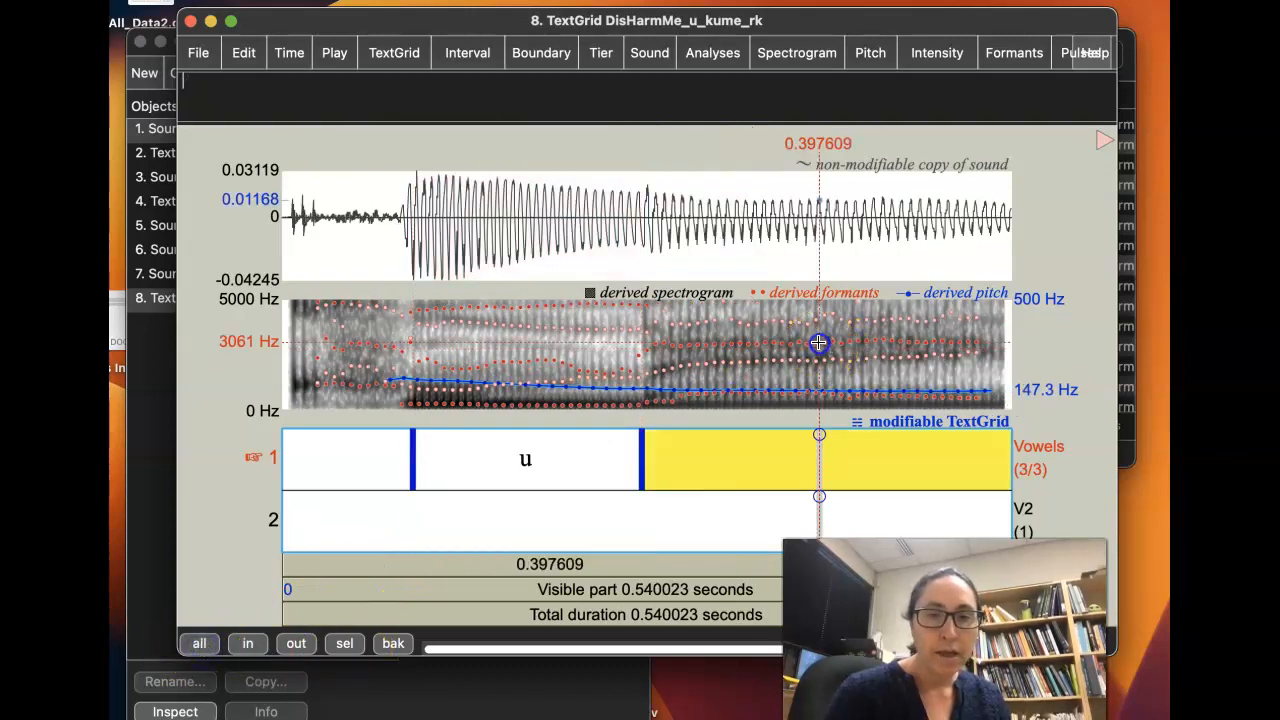
click(789, 270)
click(802, 265)
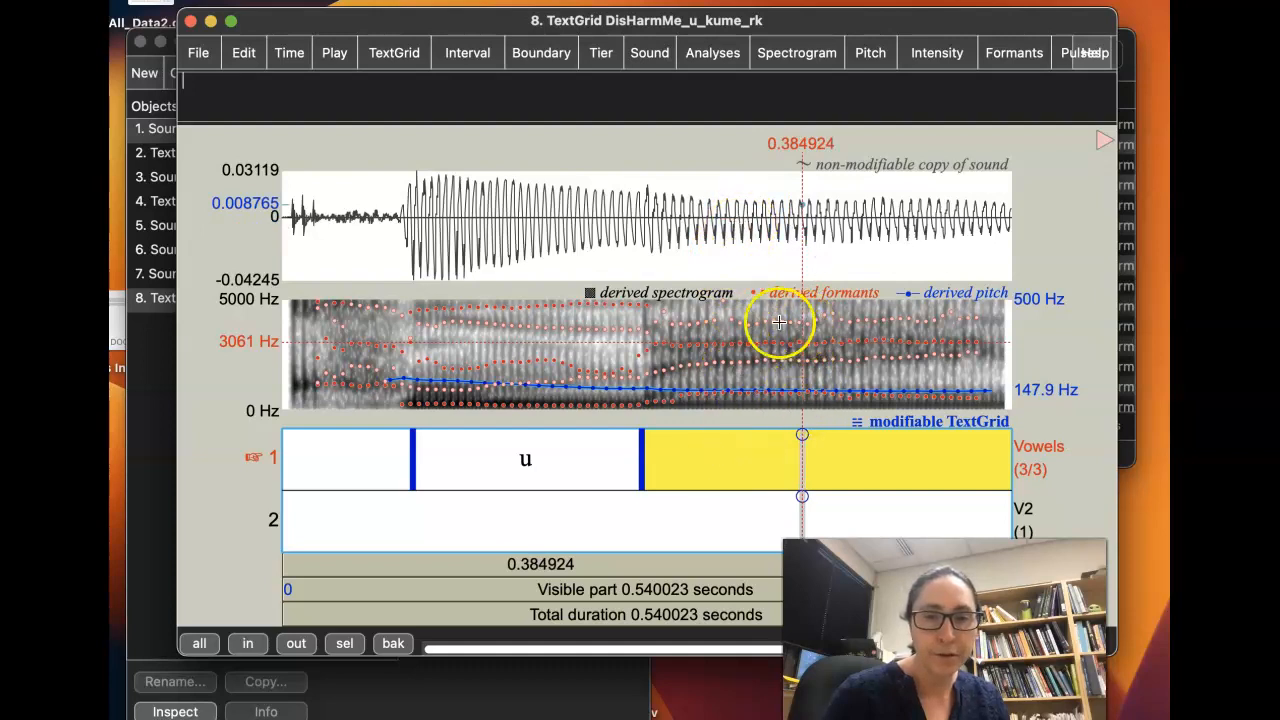
click(705, 307)
drag(705, 307, 1037, 307)
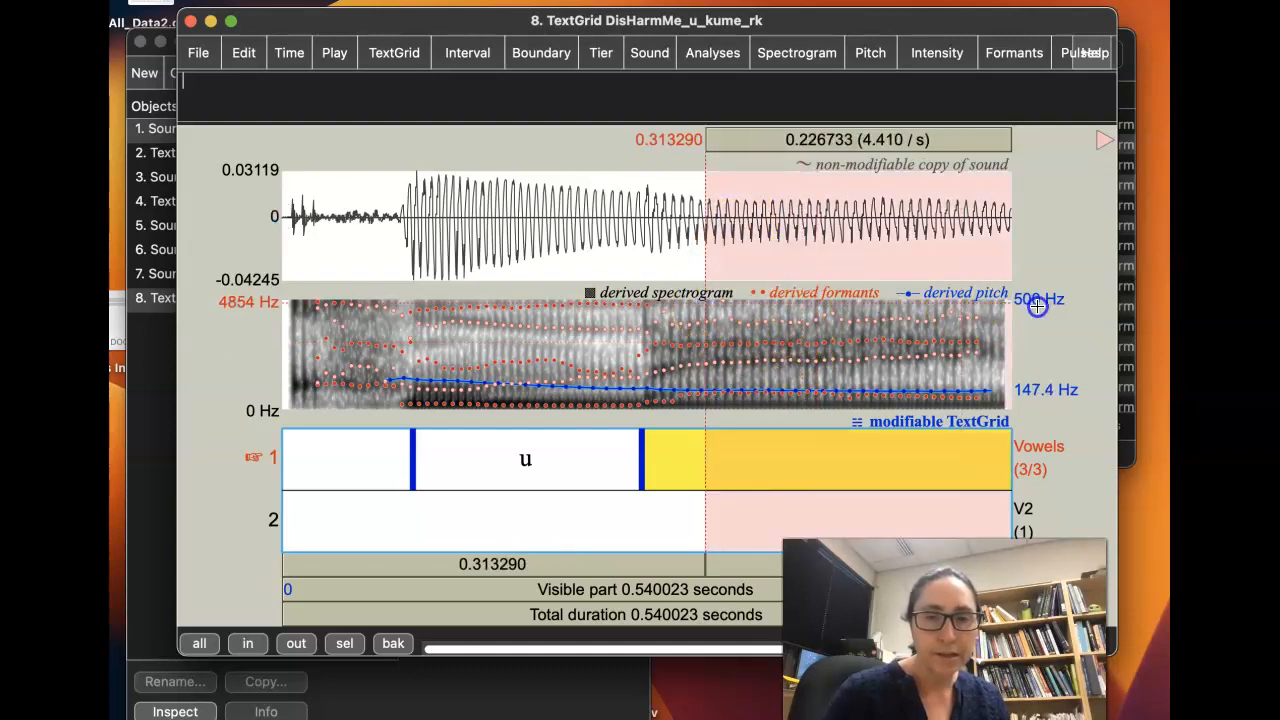
click(674, 436)
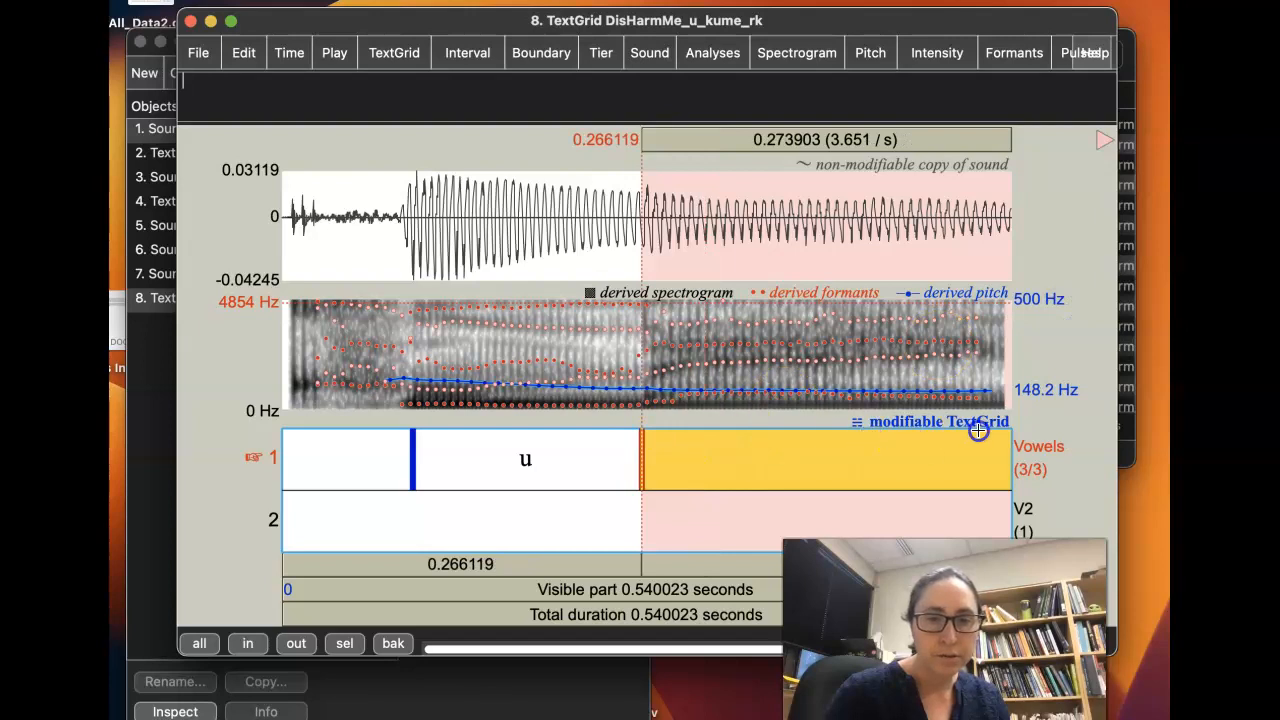
click(344, 643)
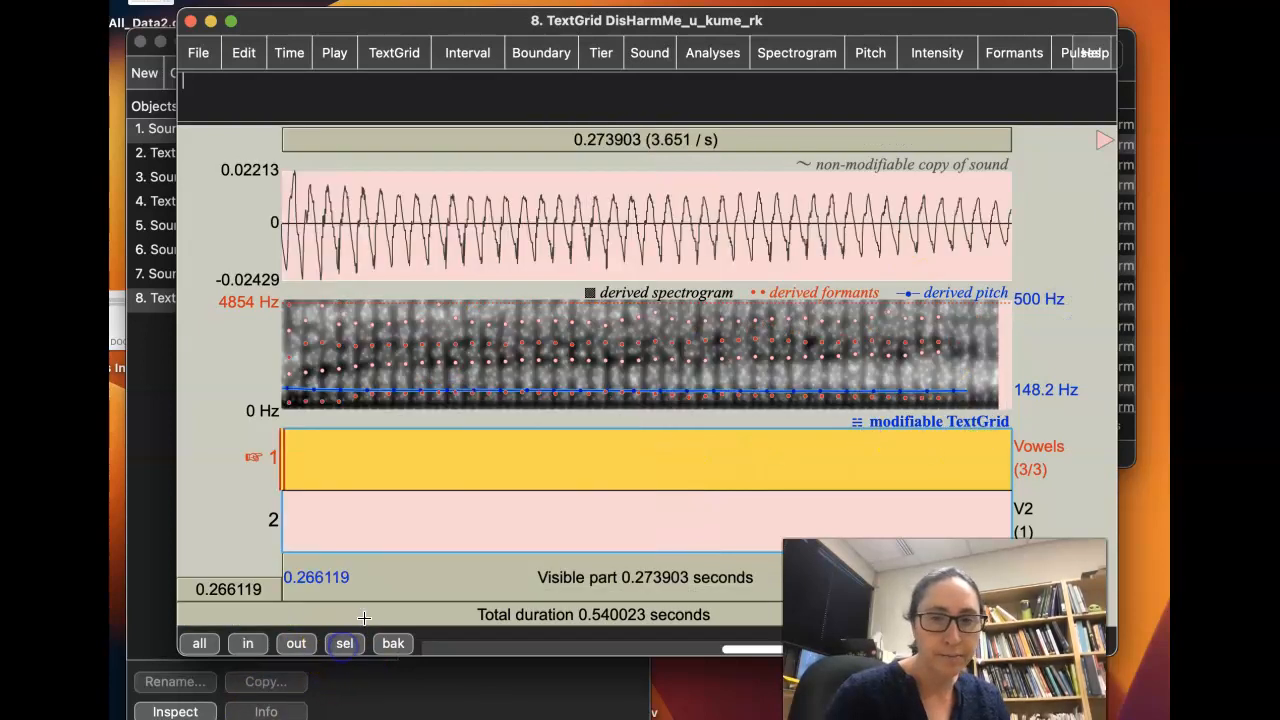
Step: Play the stretch after u and examine its waveform and spectrogram up to about 0.372 s for the second vowel's onset
click(367, 371)
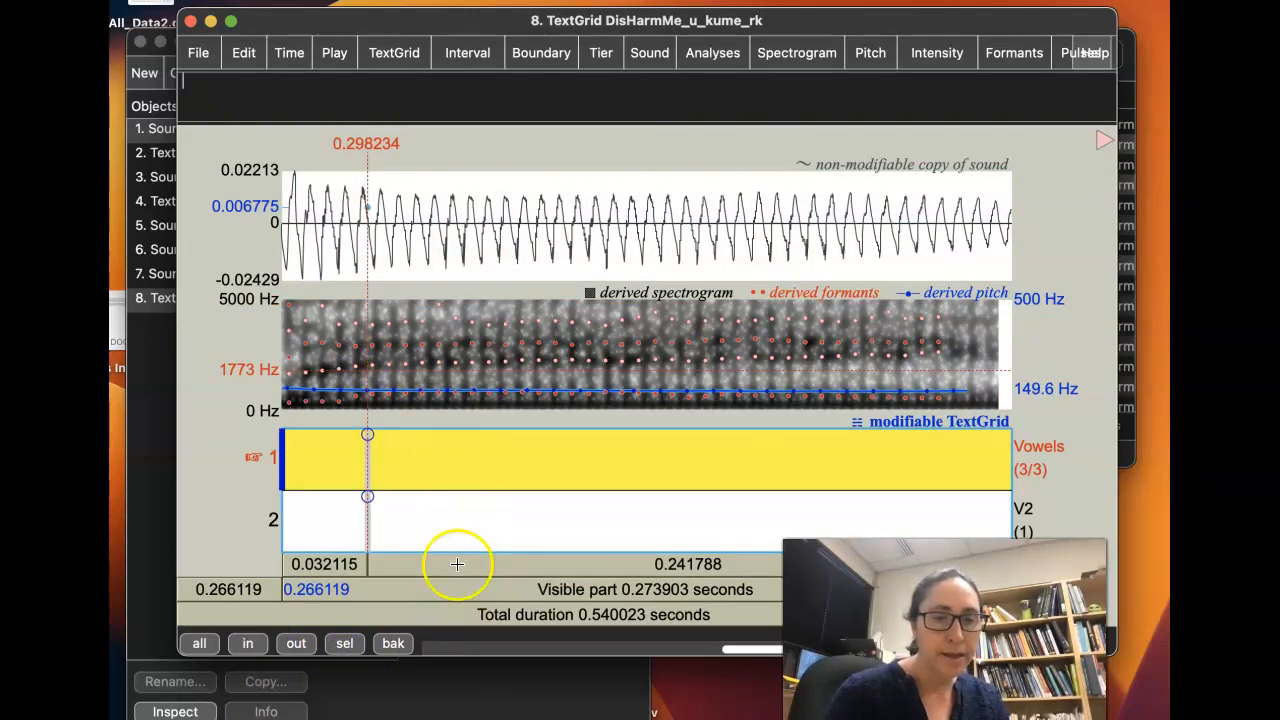
click(471, 588)
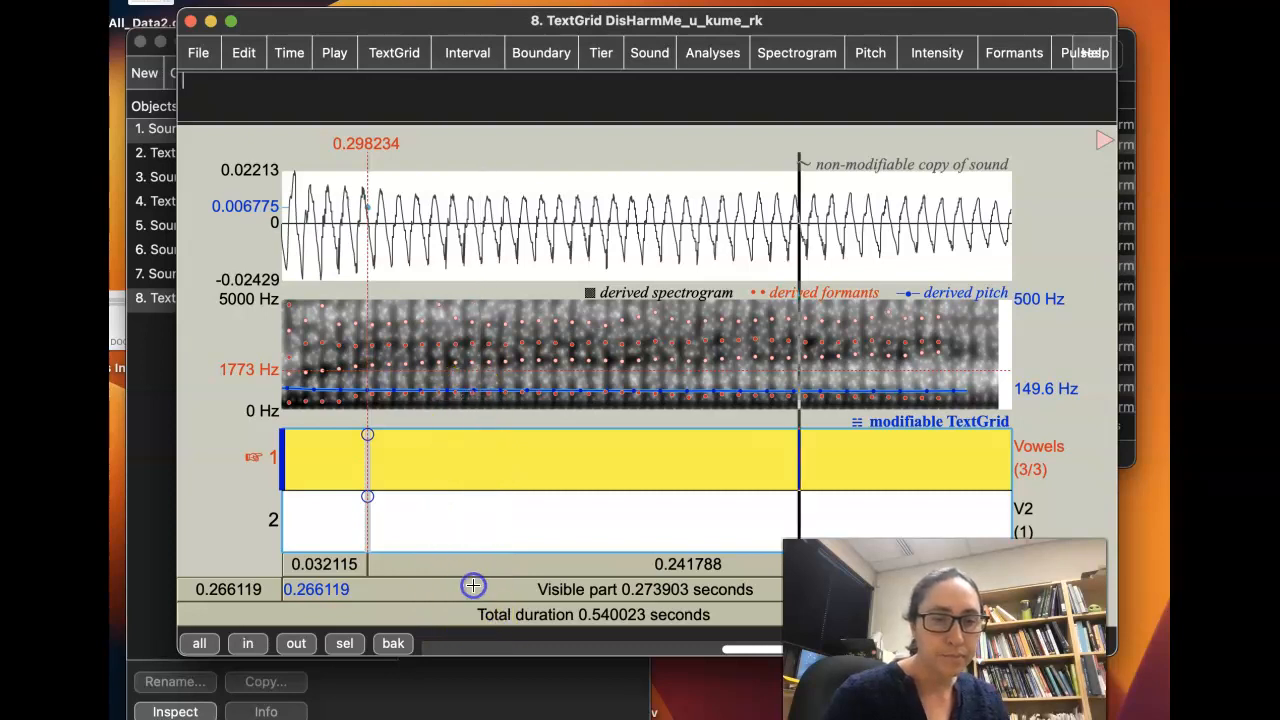
click(465, 366)
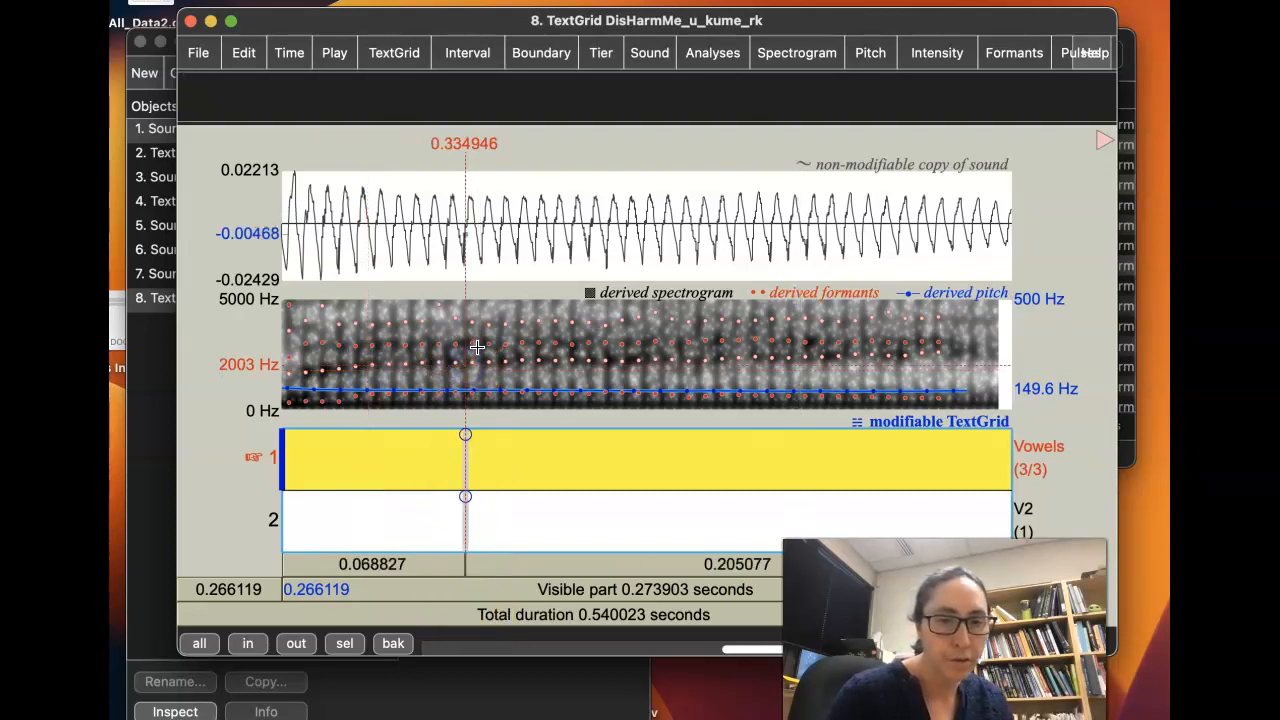
click(567, 237)
click(562, 226)
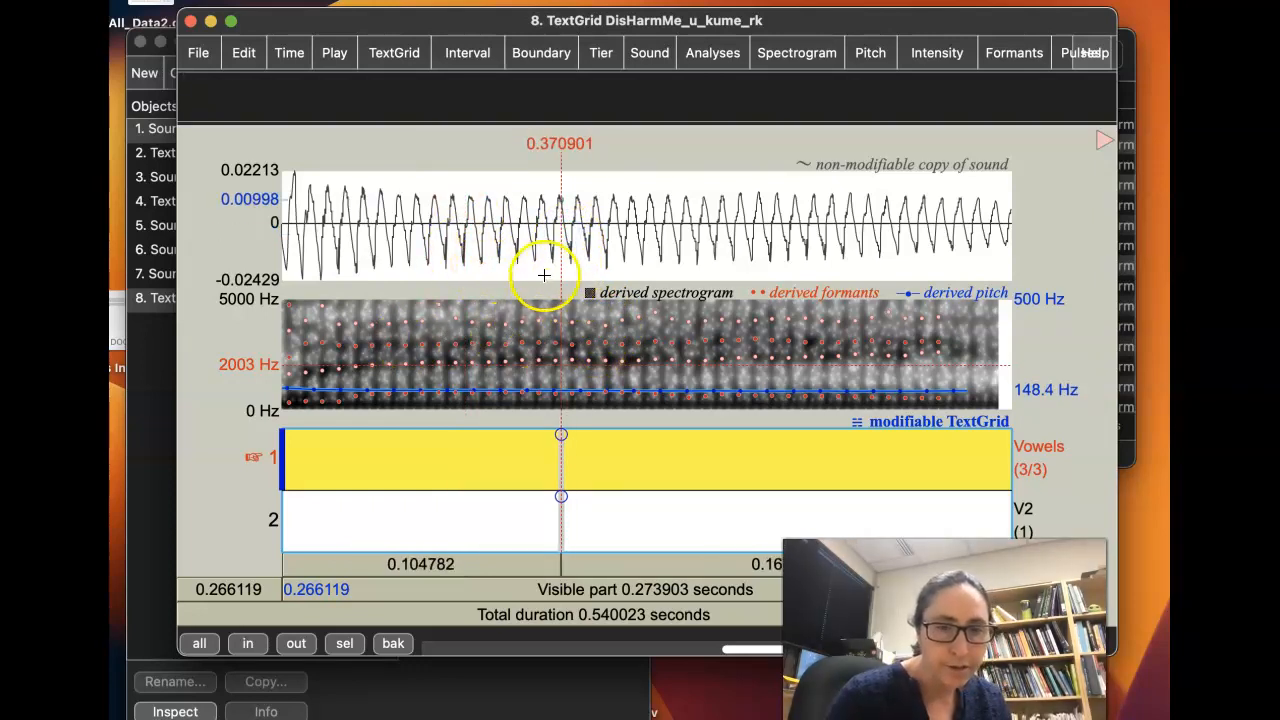
click(566, 229)
click(563, 371)
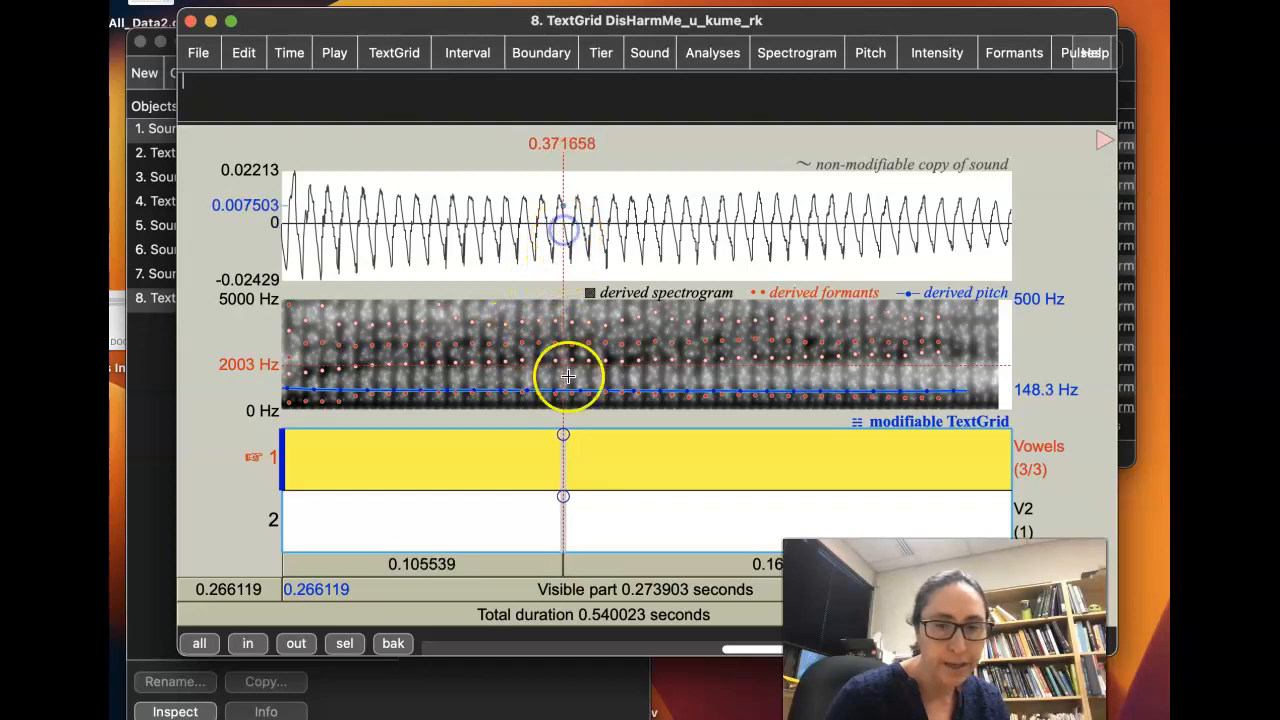
Step: Play the stretch before about 0.365 s to check the consonant's end, and add a boundary on the Vowels tier at that point
click(449, 514)
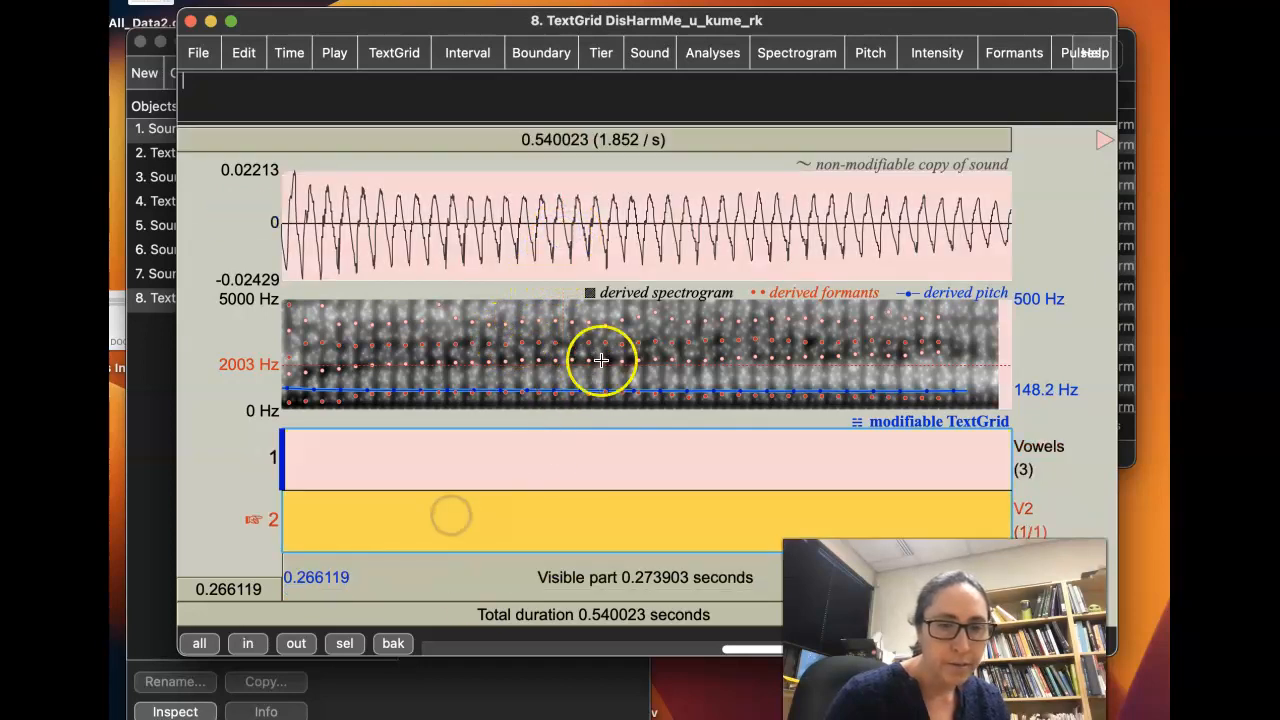
click(542, 222)
click(546, 222)
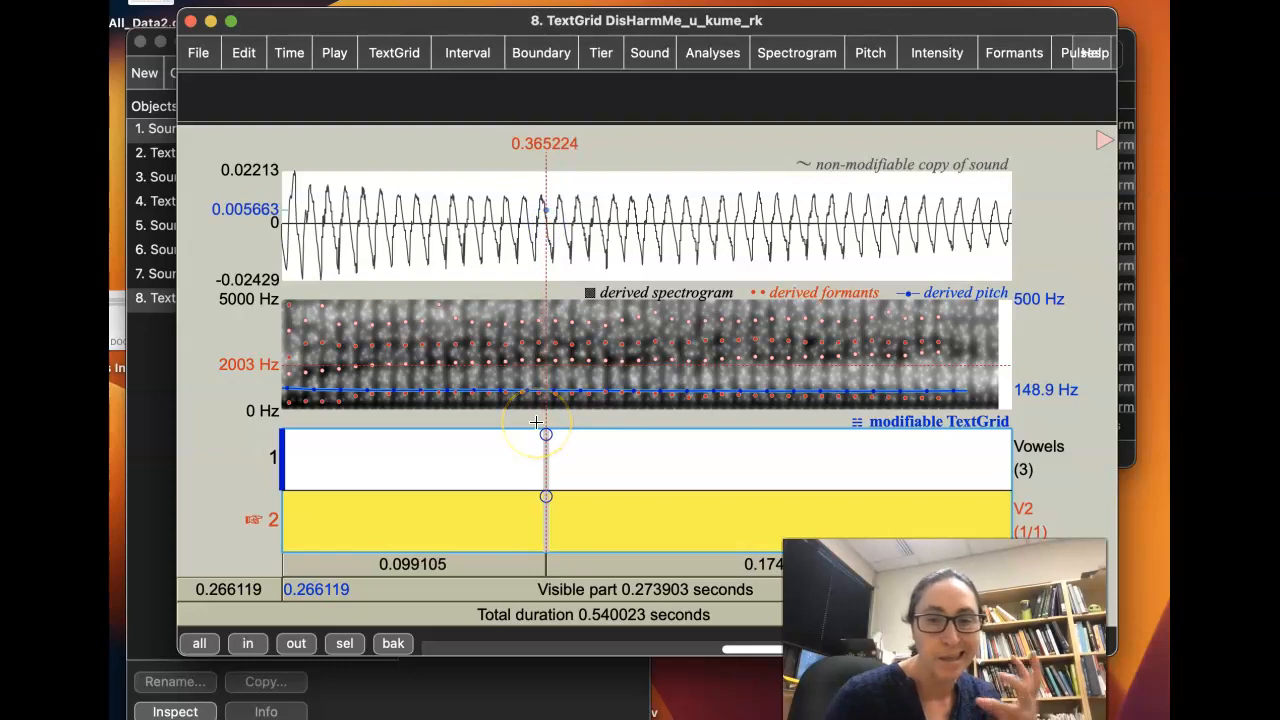
click(383, 564)
click(377, 563)
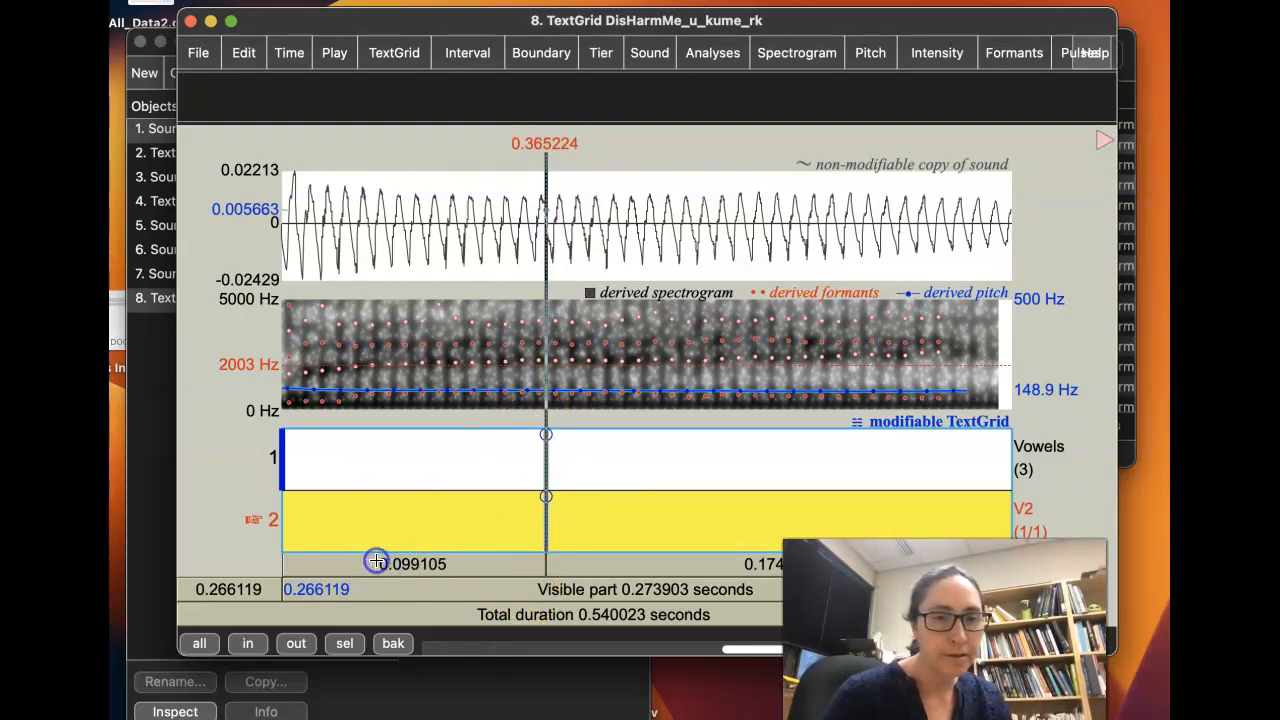
click(377, 563)
click(377, 563)
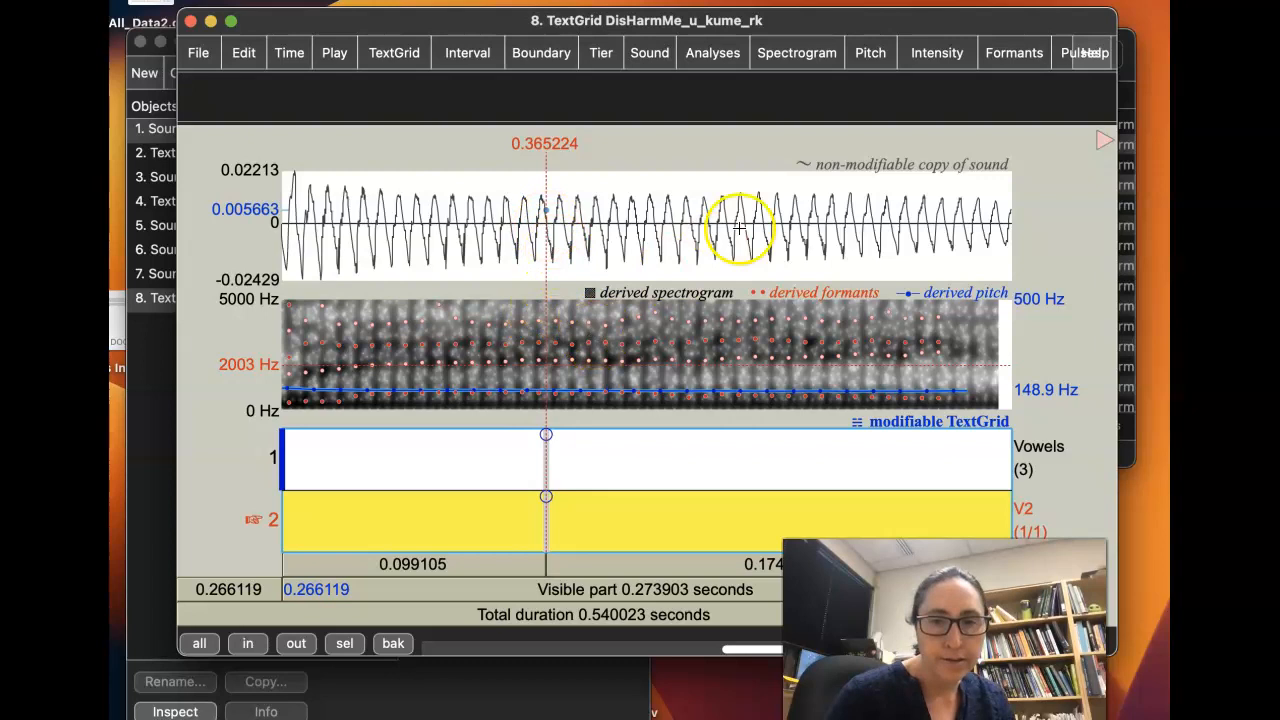
click(567, 62)
click(583, 122)
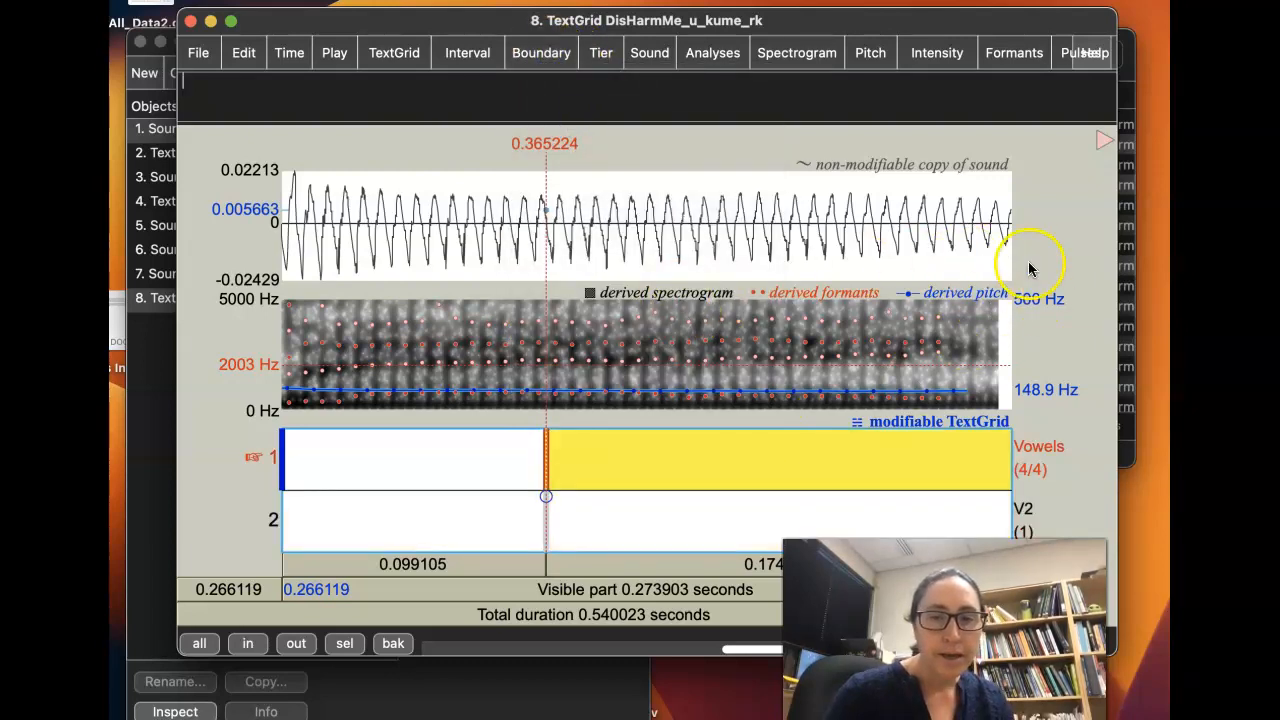
Step: Try to add a boundary on the Vowels tier at the very end of the recording
click(1012, 220)
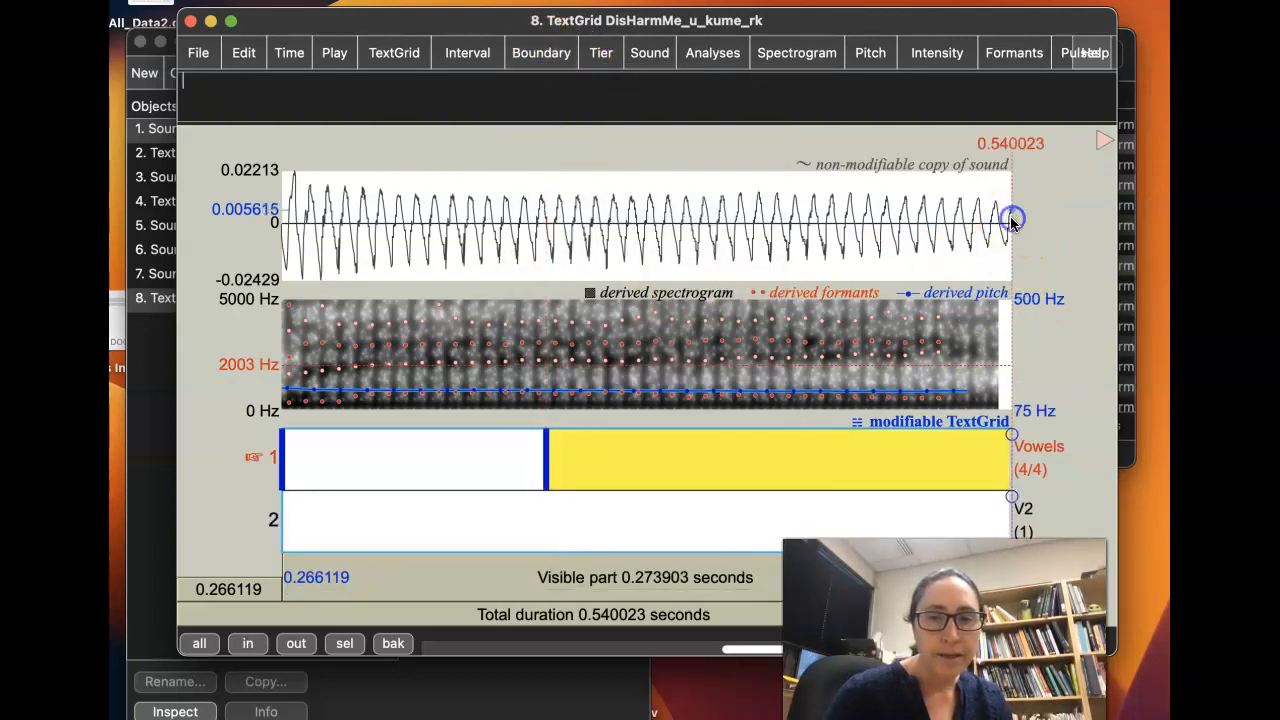
click(541, 53)
click(605, 130)
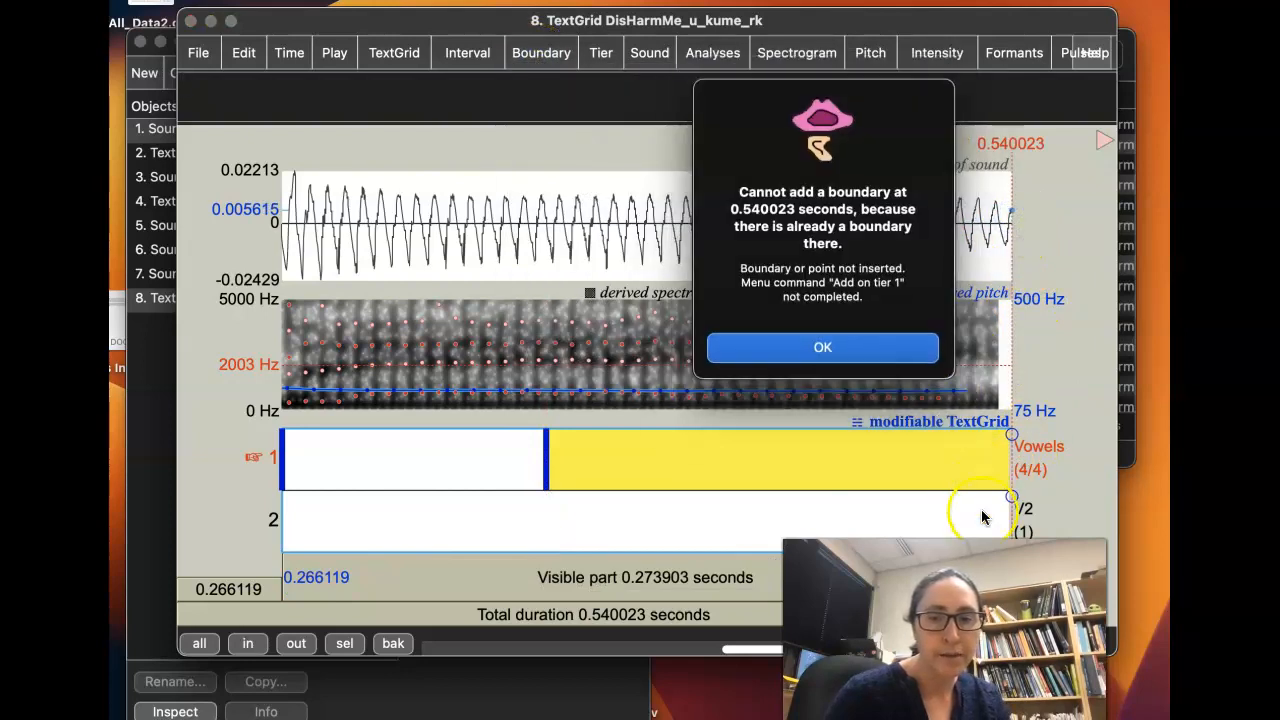
click(892, 353)
Step: Add a Vowels tier boundary at about 0.537 s, just before the recording's end, and label the enclosed second vowel interval e
click(1003, 215)
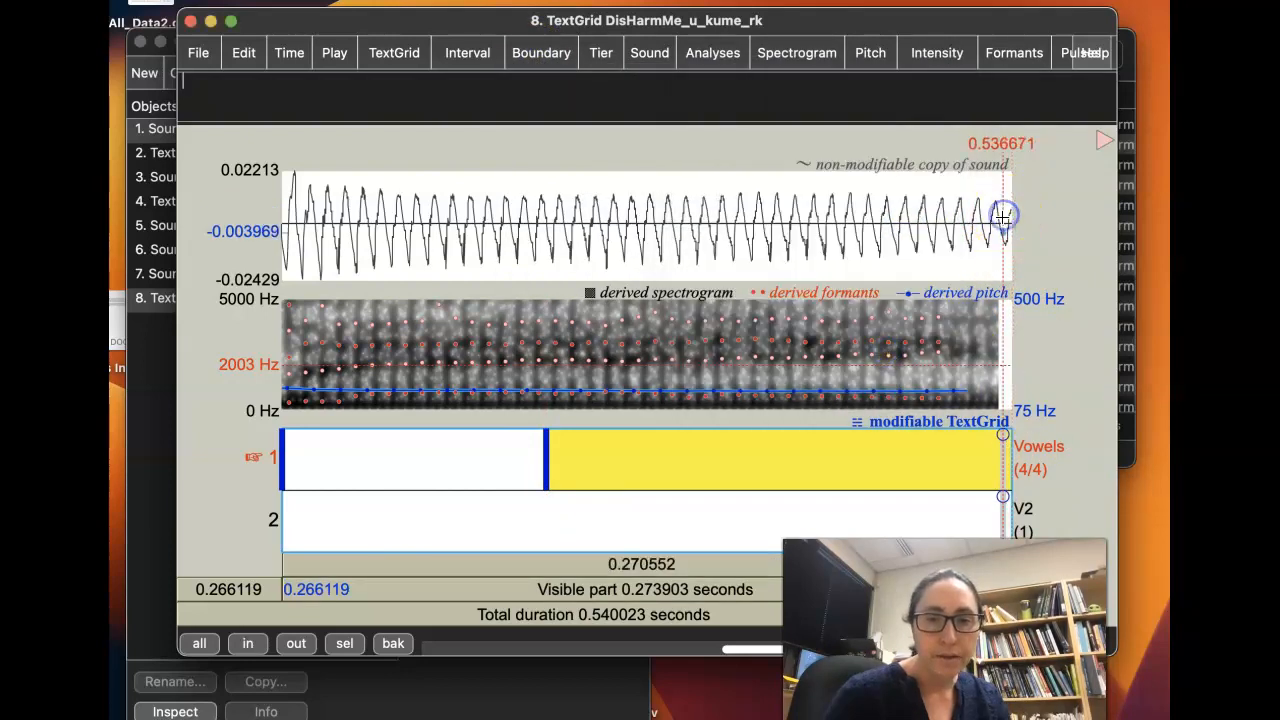
click(541, 53)
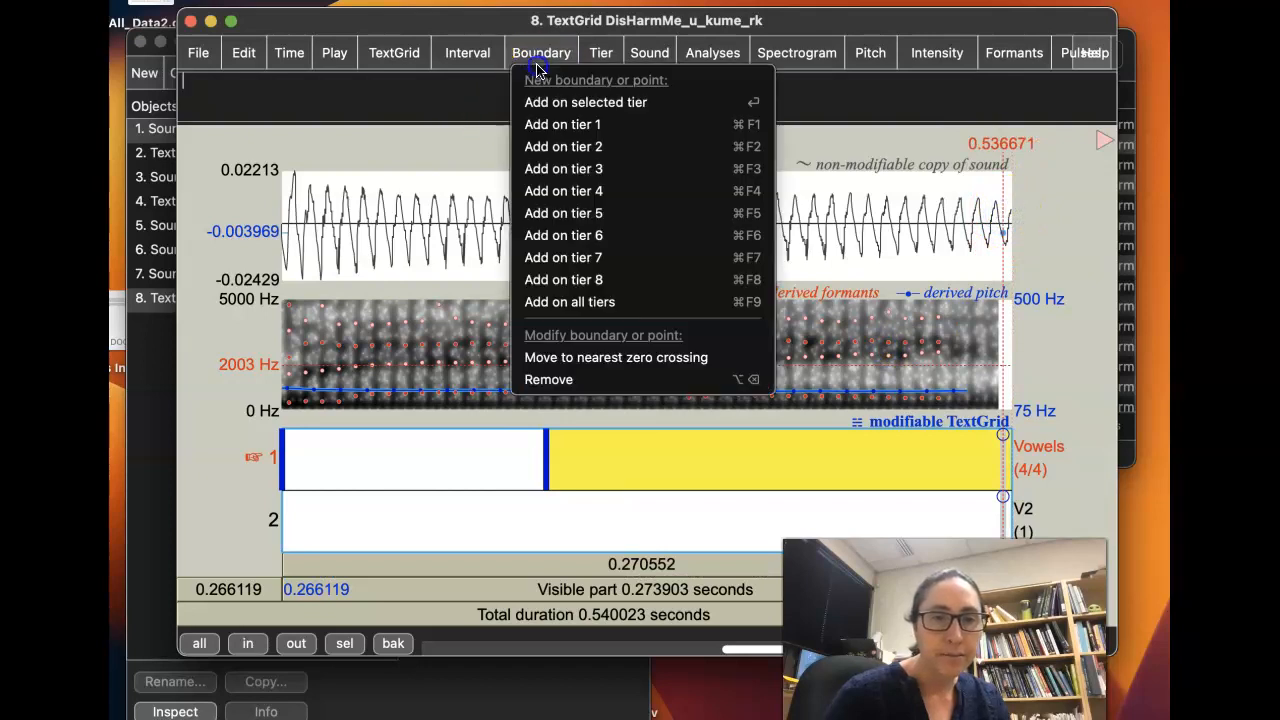
click(545, 124)
click(737, 464)
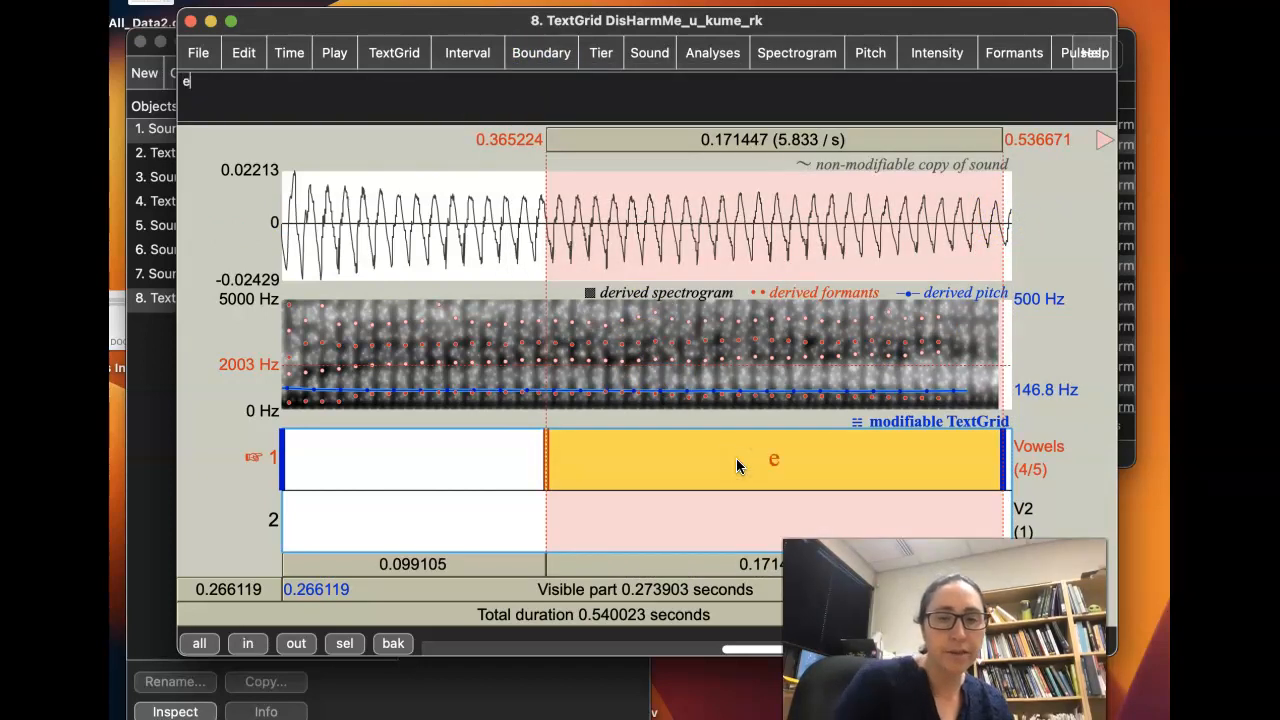
Step: Move the e interval's starting boundary on the Vowels tier to the nearest zero crossing
click(545, 460)
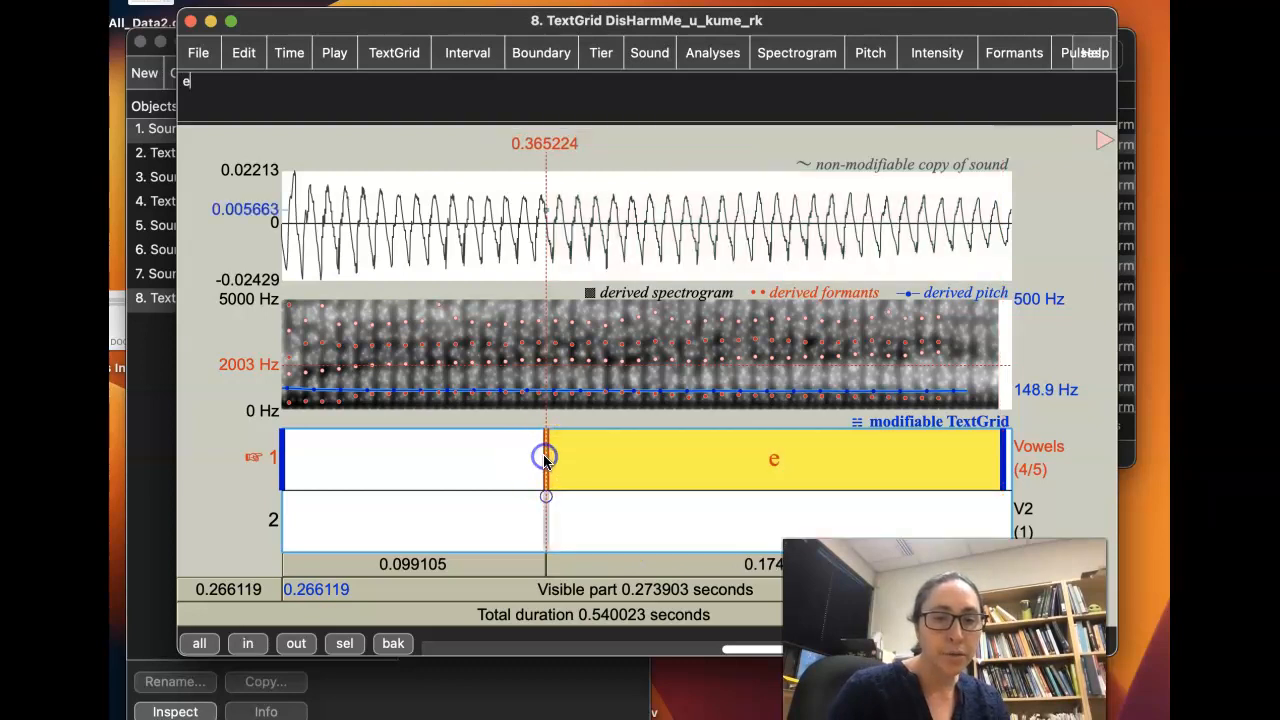
click(536, 52)
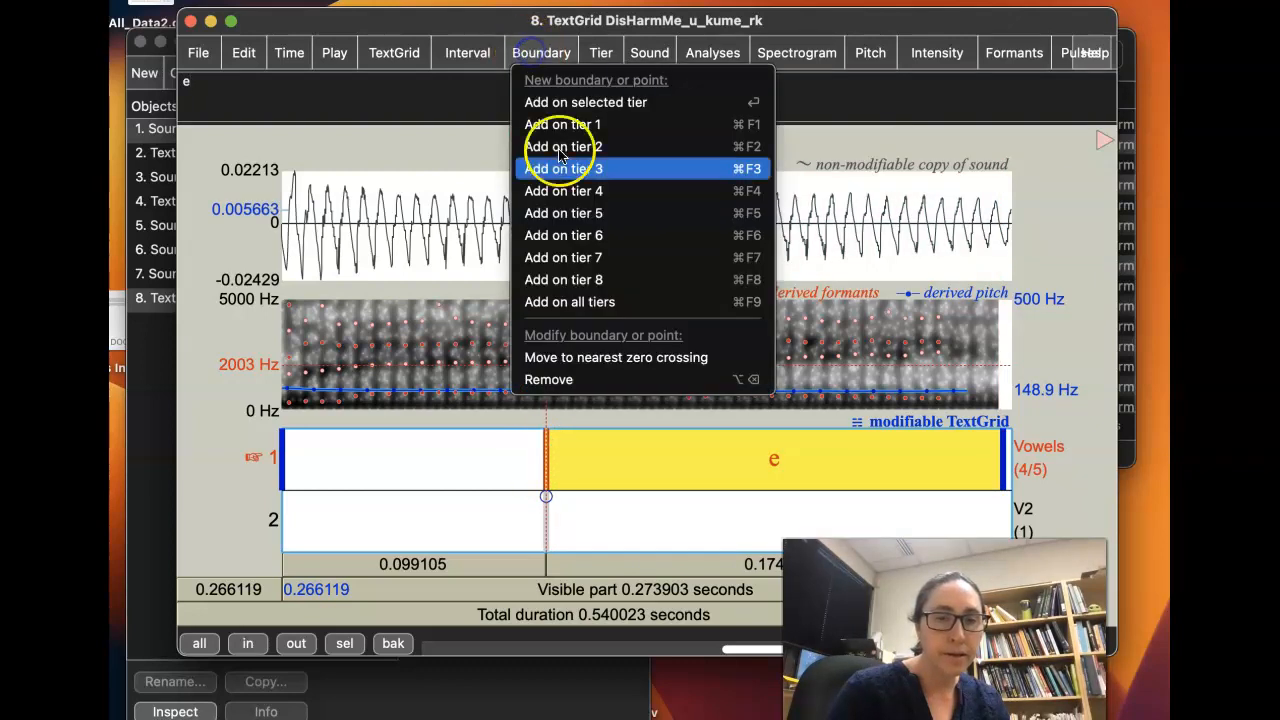
click(588, 357)
Step: Add a boundary on the V2 tier at the start of the second vowel and label the interval after it e
click(534, 52)
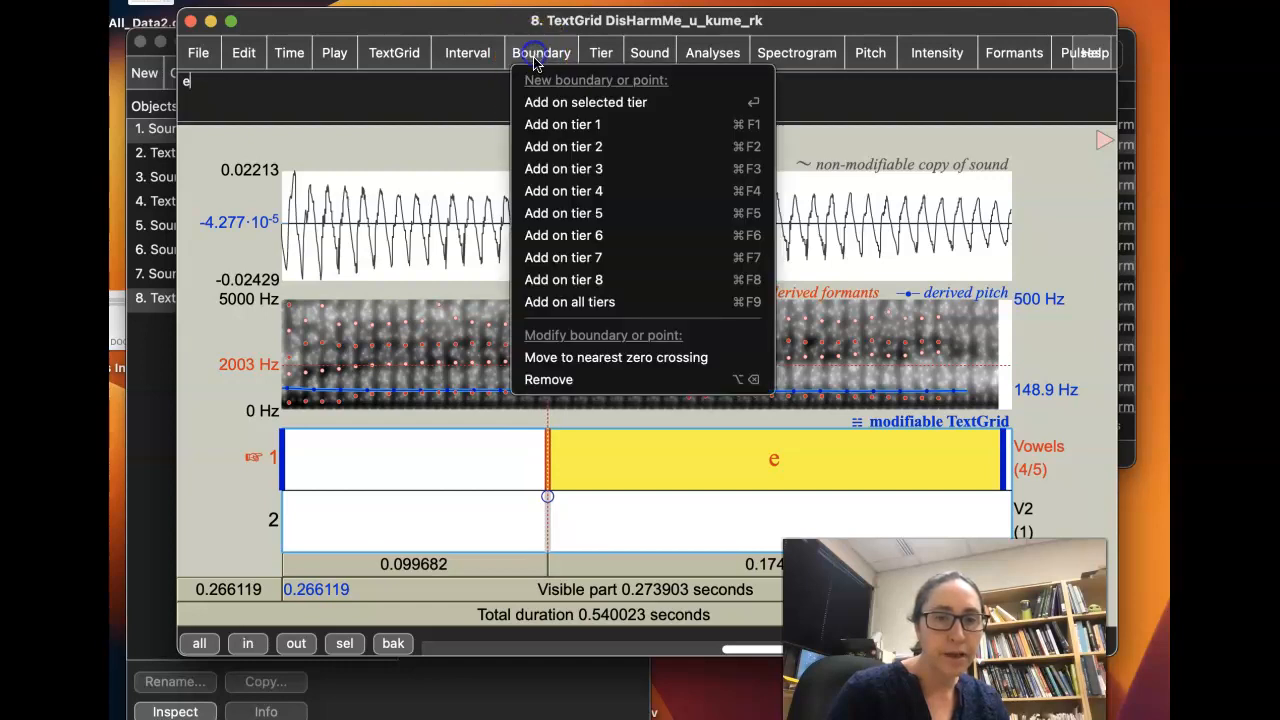
click(600, 146)
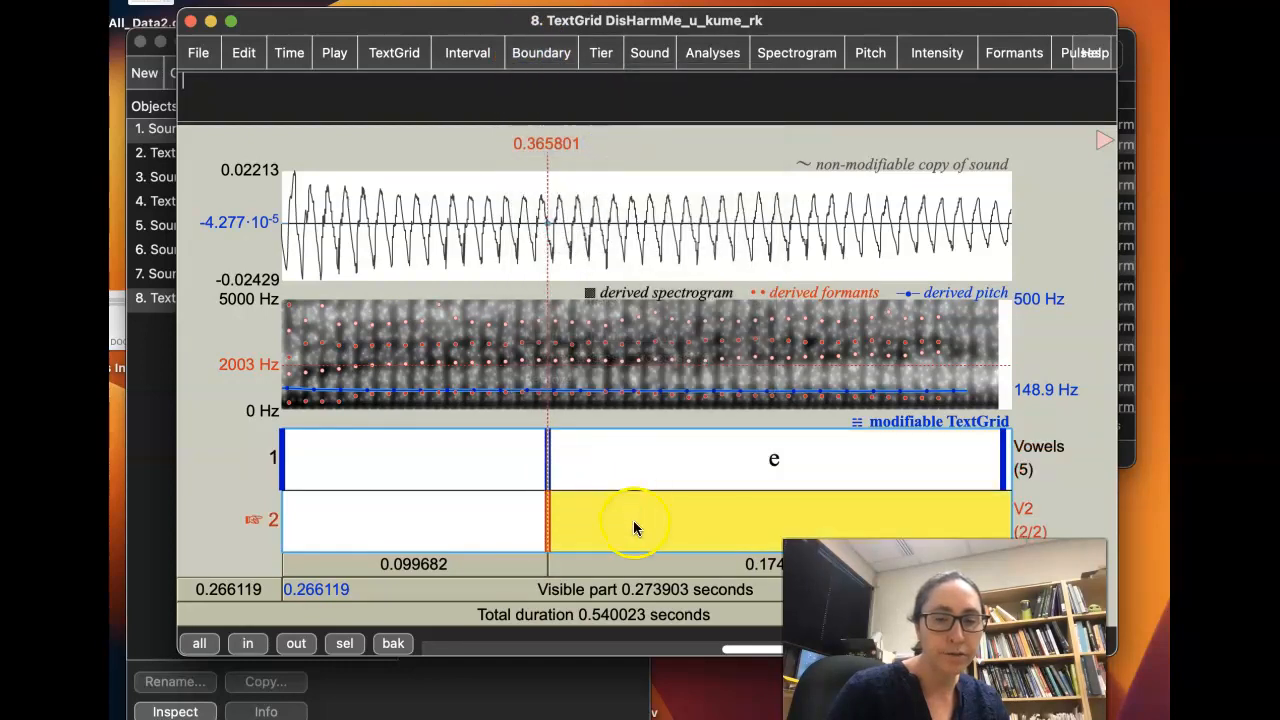
click(633, 521)
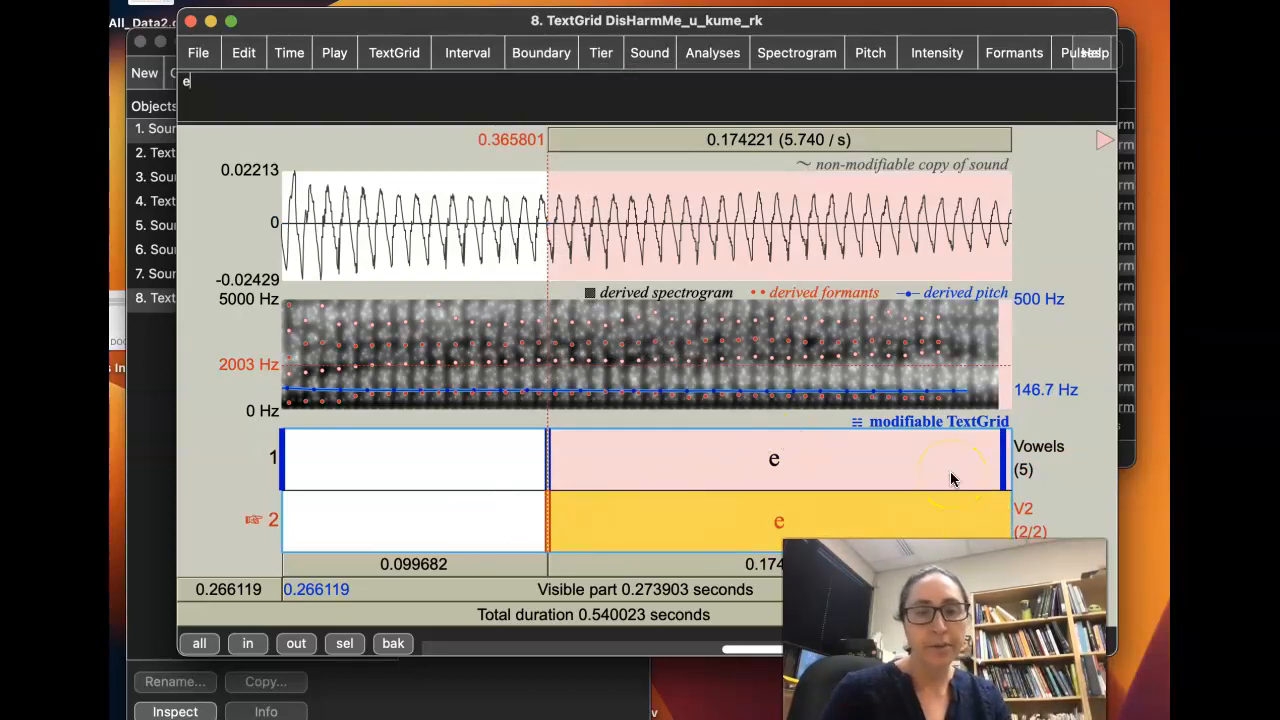
Step: Play the Vowels tier's e interval and compare its extent with the e interval on the V2 tier
click(891, 445)
click(772, 141)
click(772, 141)
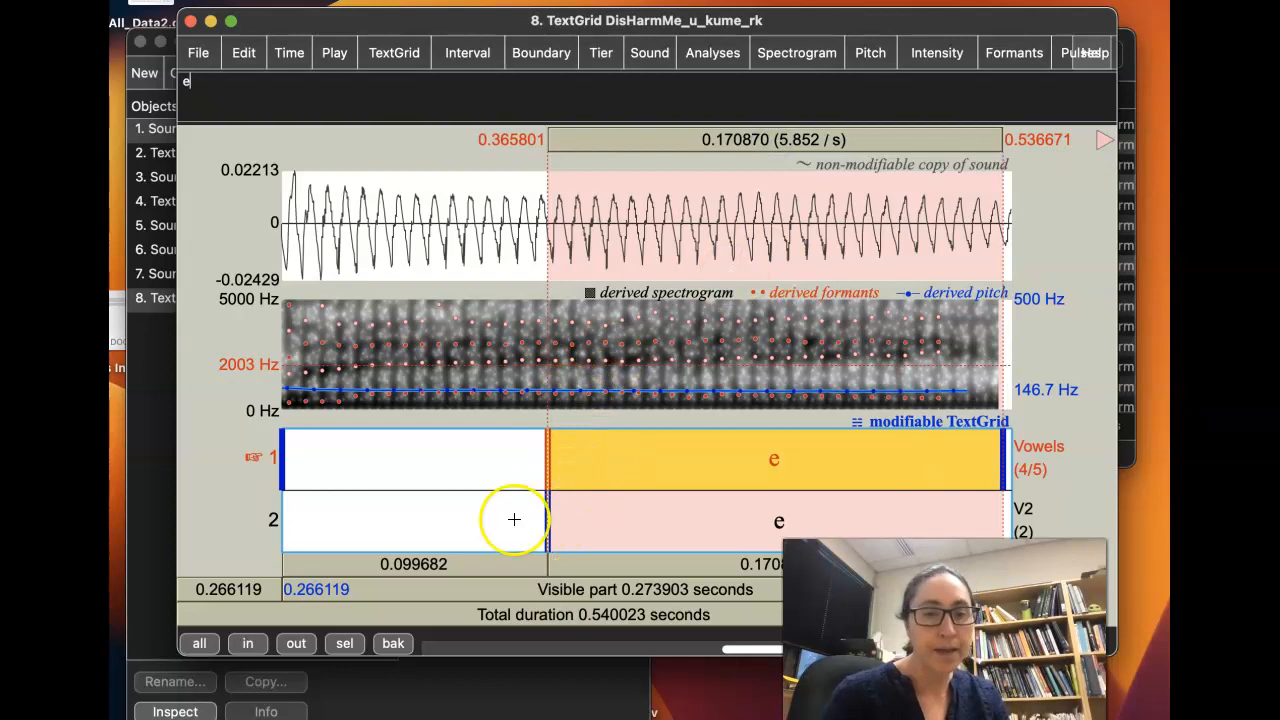
click(459, 508)
click(624, 480)
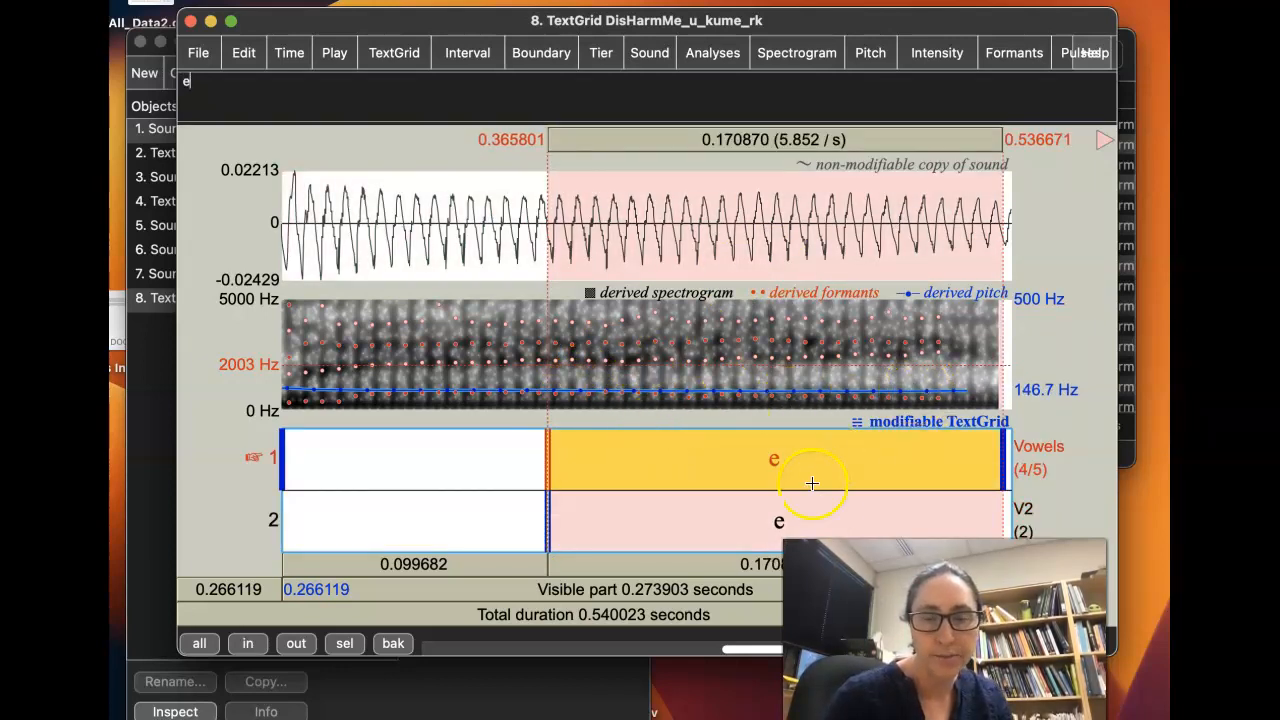
click(670, 516)
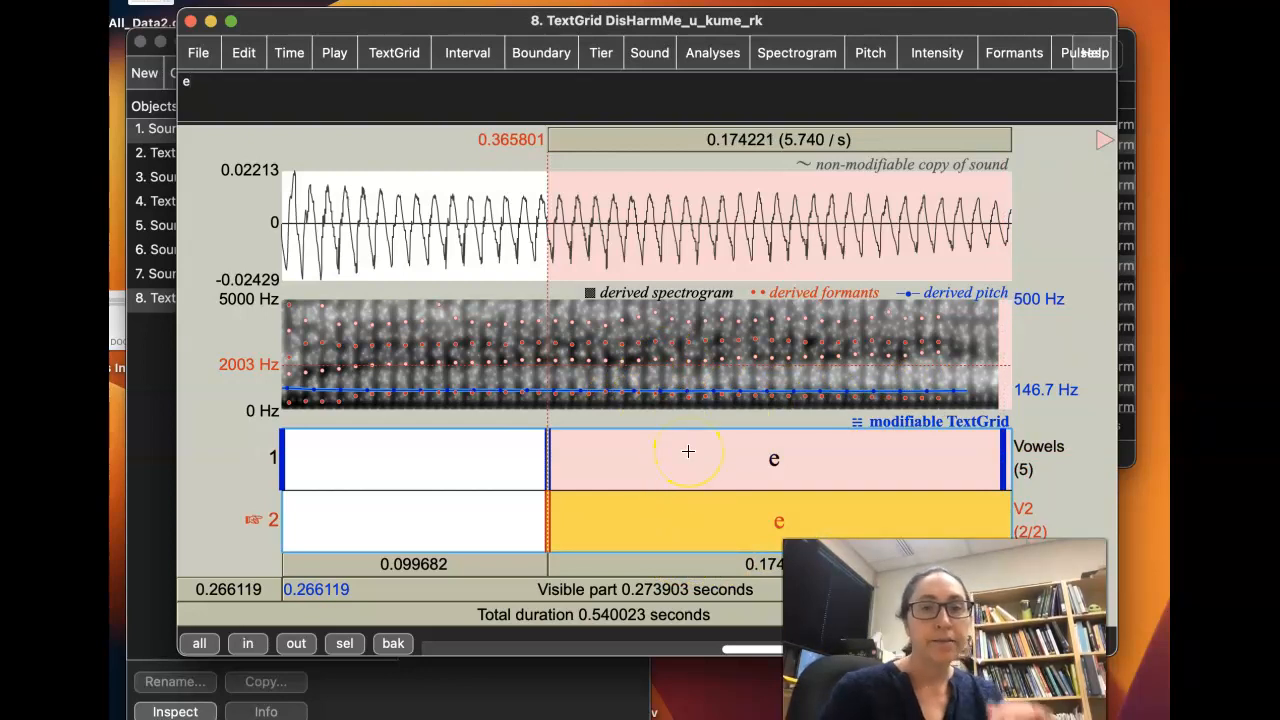
Step: Go back to the first vowel and select its u interval on the Vowels tier to review its boundaries
scroll(493, 514, left, 5)
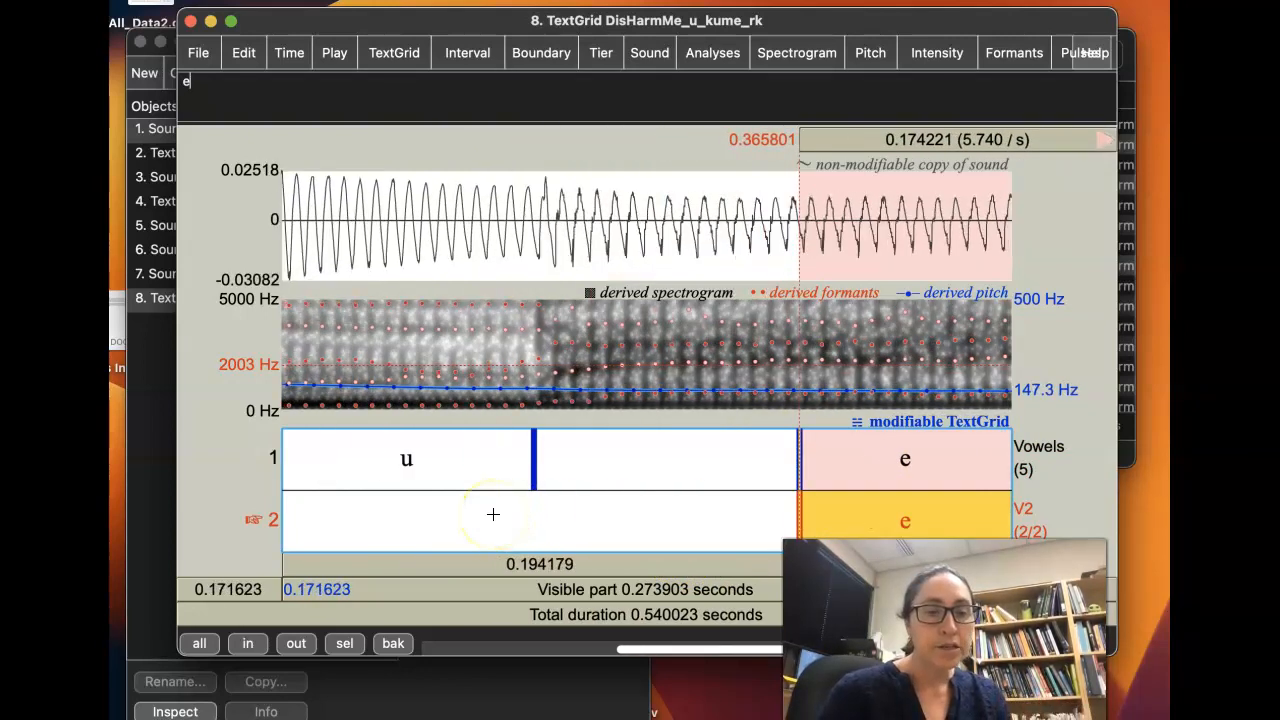
scroll(493, 514, left, 2)
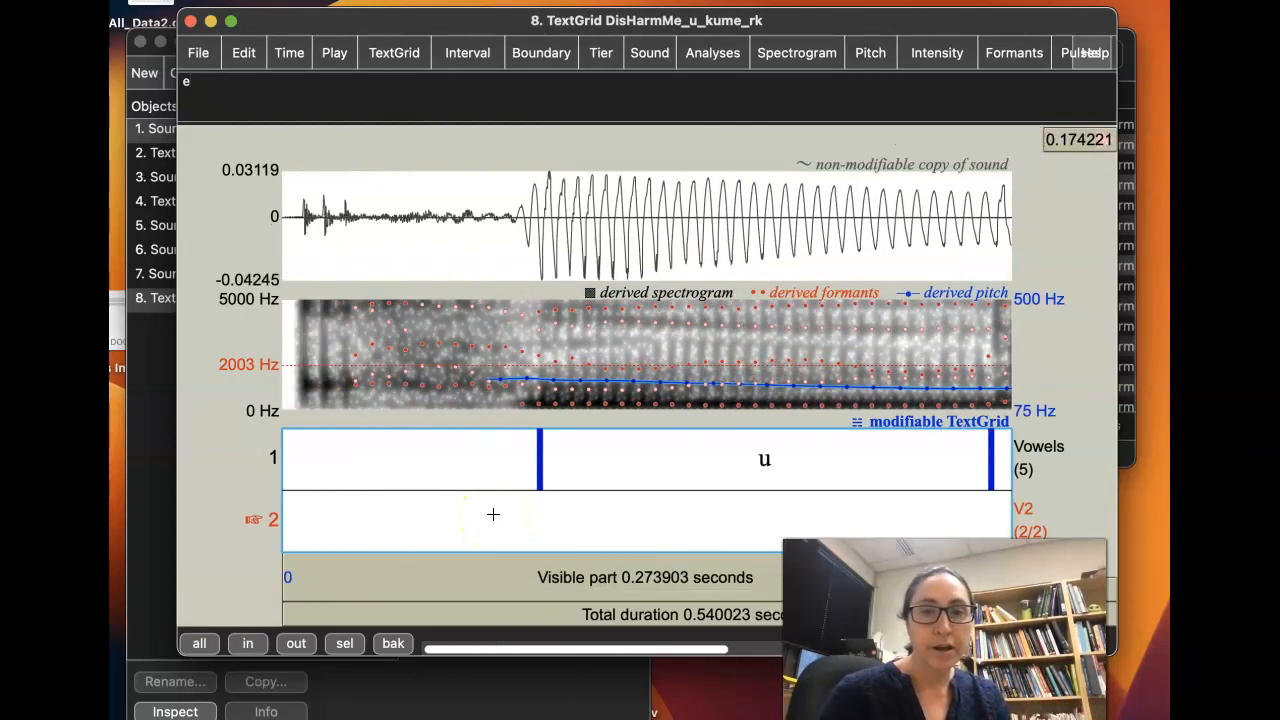
scroll(493, 514, right, 1)
scroll(493, 514, left, 1)
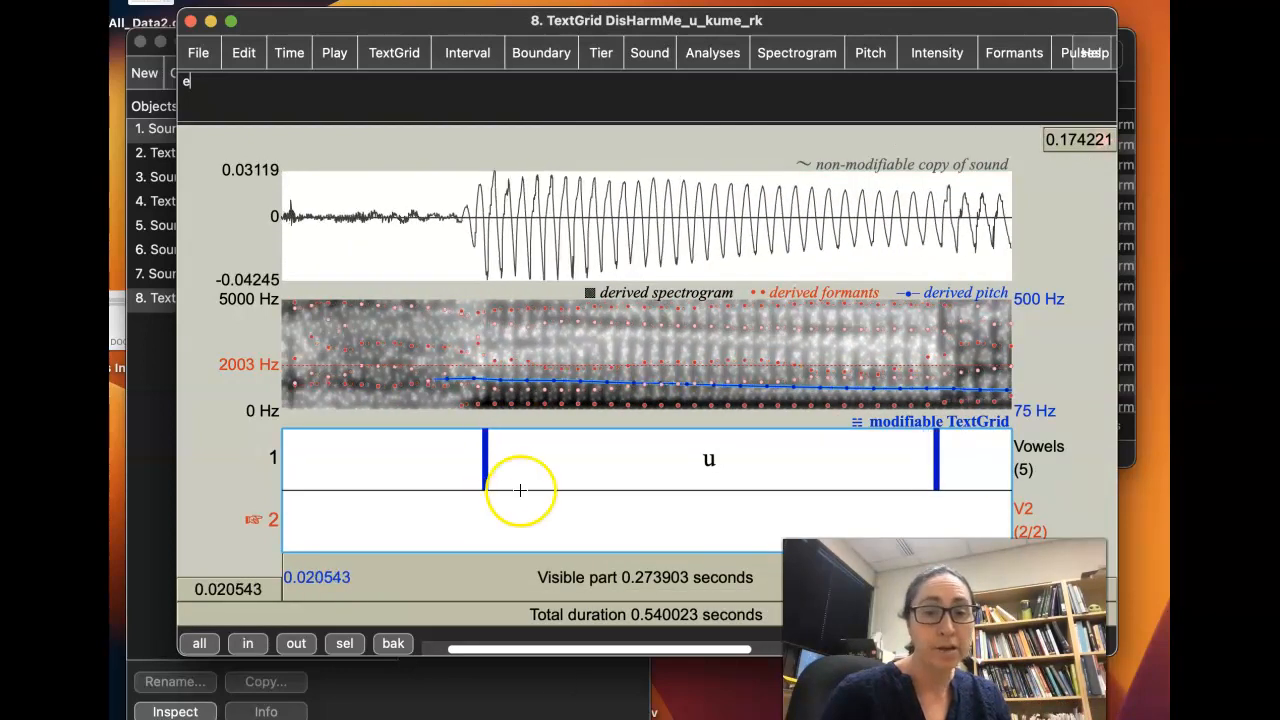
click(593, 447)
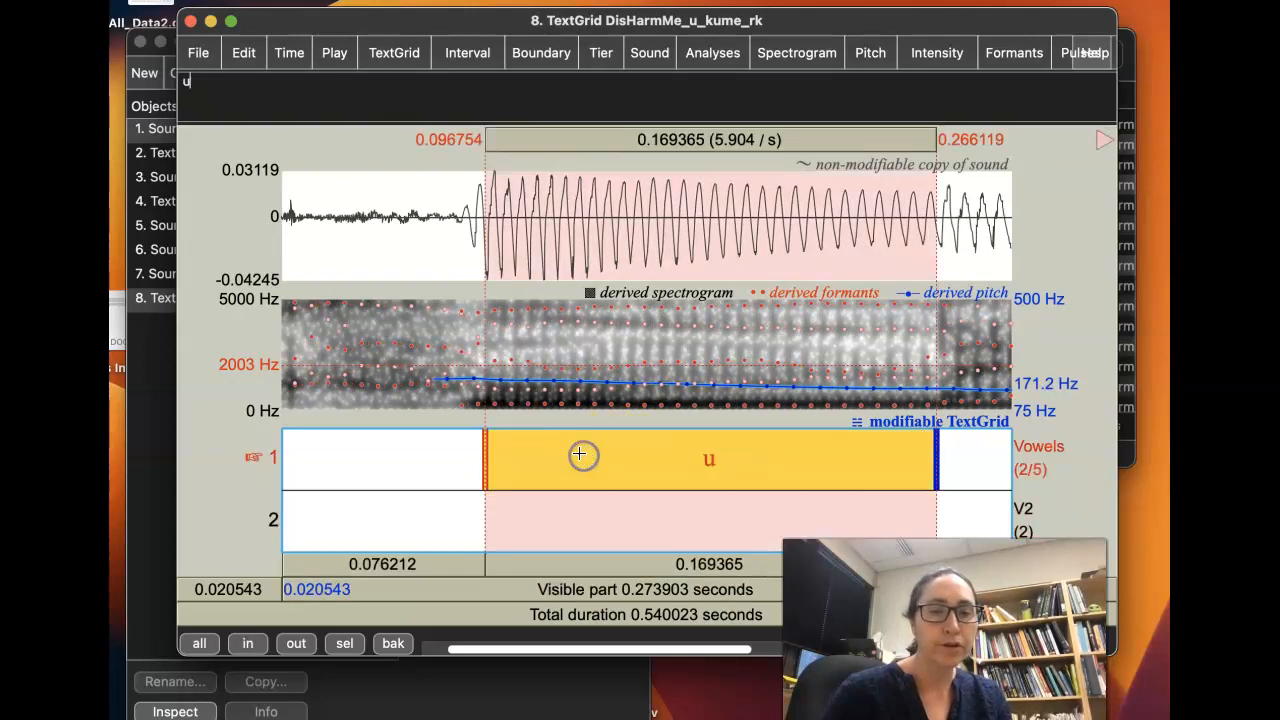
Step: Try moving the u interval's end boundary earlier to about 0.216 s and return it to about 0.266 s
drag(892, 447, 802, 447)
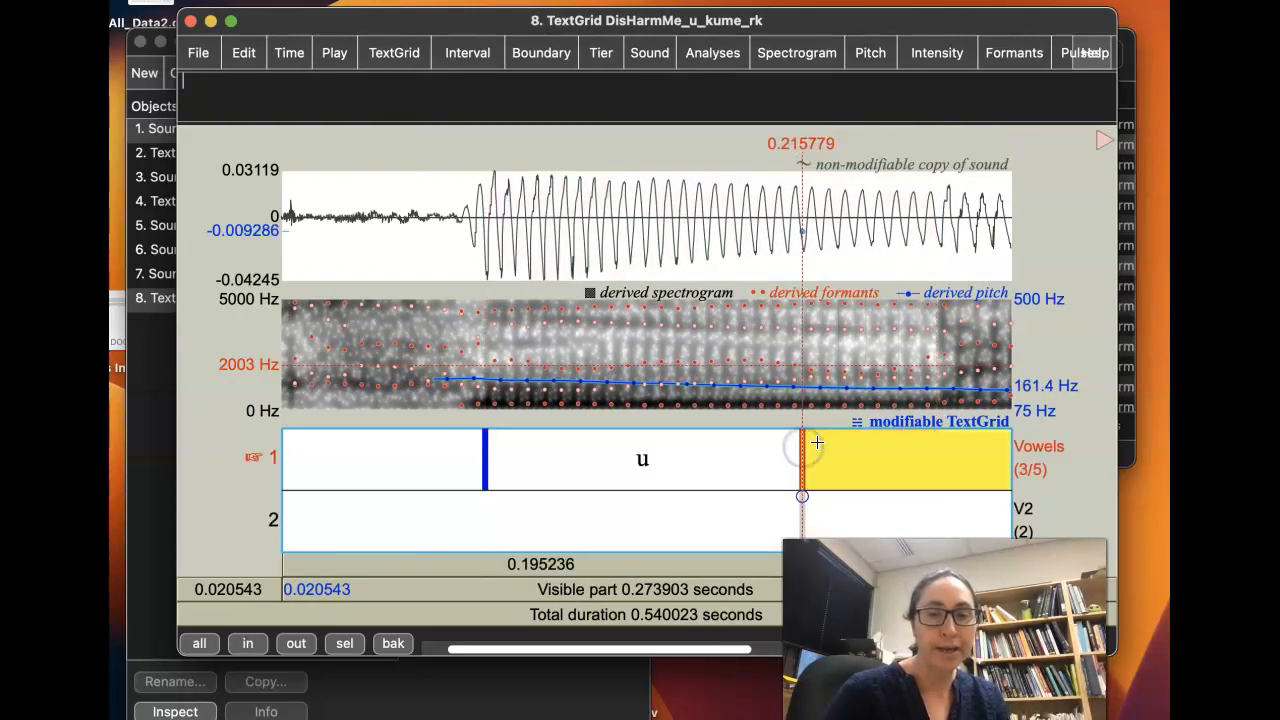
click(735, 488)
drag(802, 478, 937, 467)
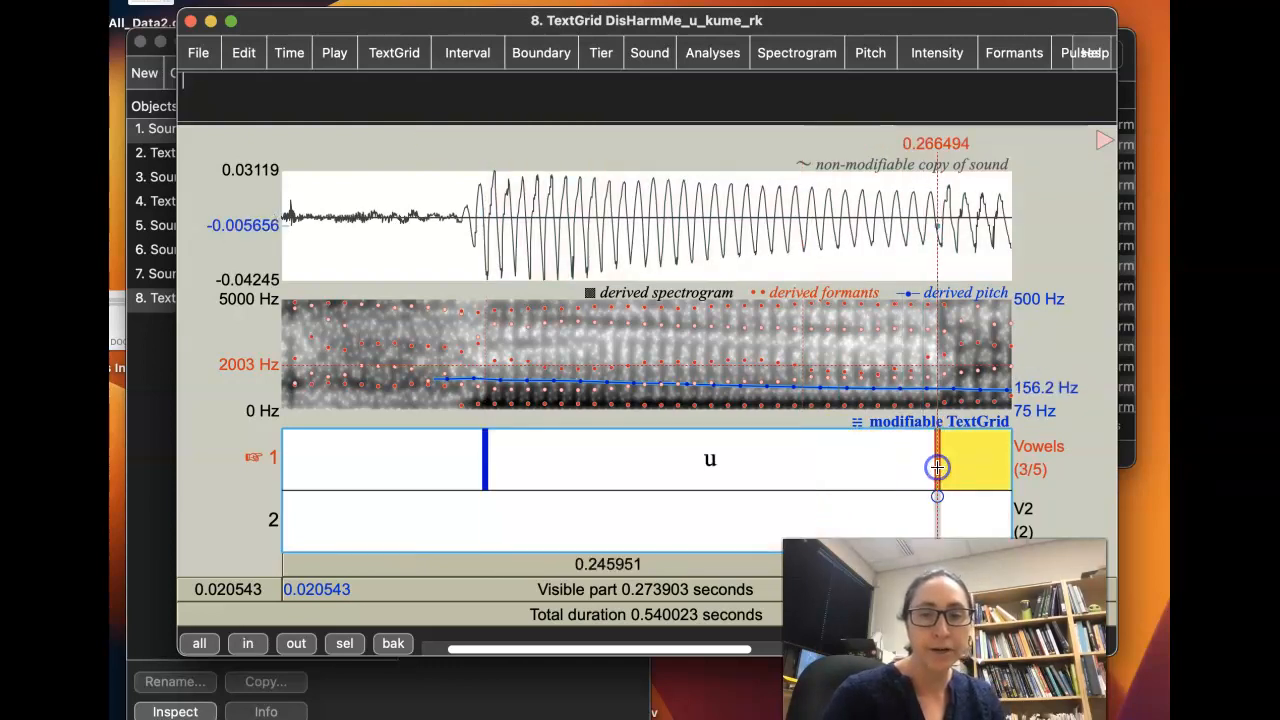
click(844, 475)
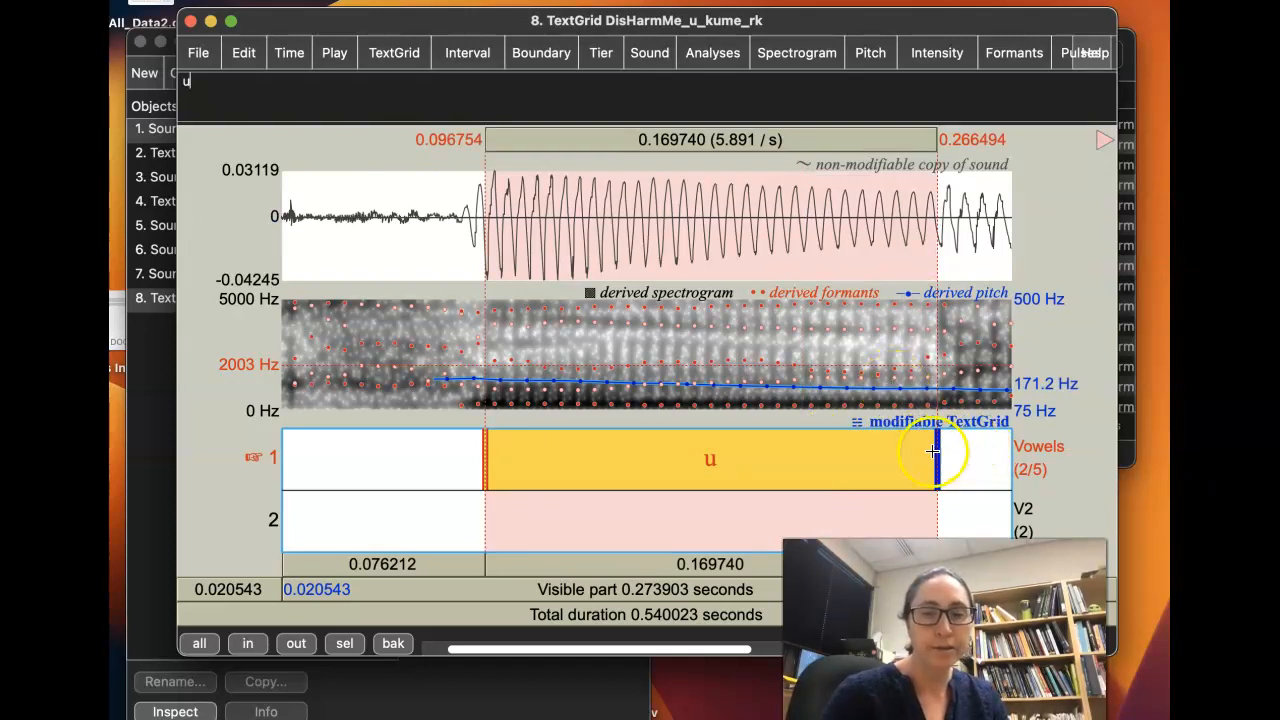
Step: Shift the u interval's end boundary to about 0.214 s, return it to about 0.267 s, and reselect the interval
drag(937, 450, 797, 463)
click(709, 477)
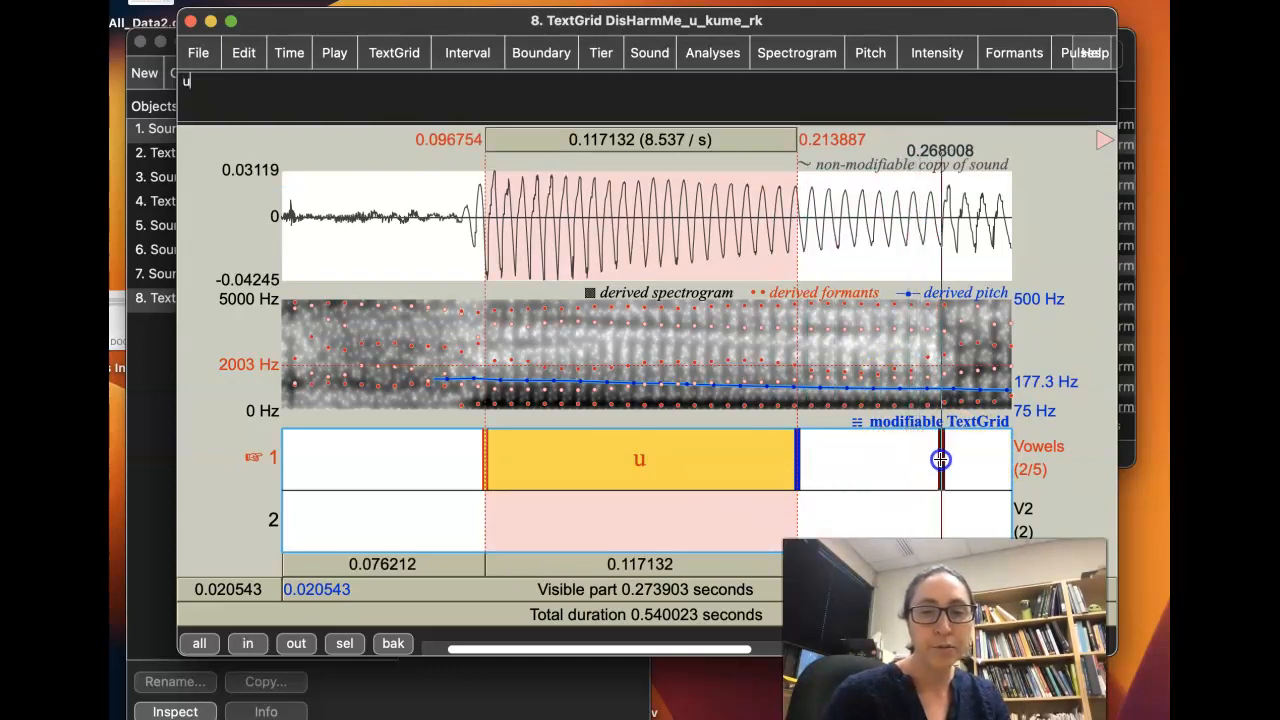
key(super+z)
click(823, 457)
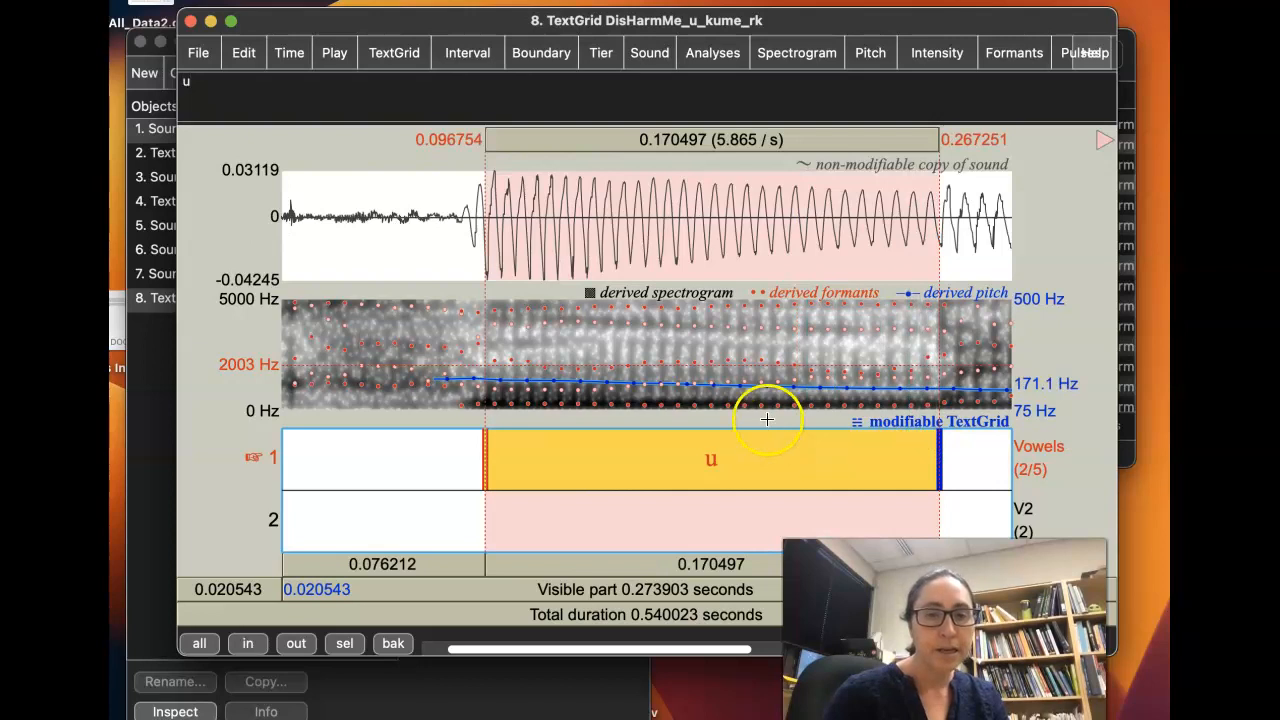
Step: Review the annotation across both tiers from the u interval through the consonant to the e intervals
scroll(766, 420, left, 2)
scroll(701, 439, right, 5)
scroll(709, 437, left, 2)
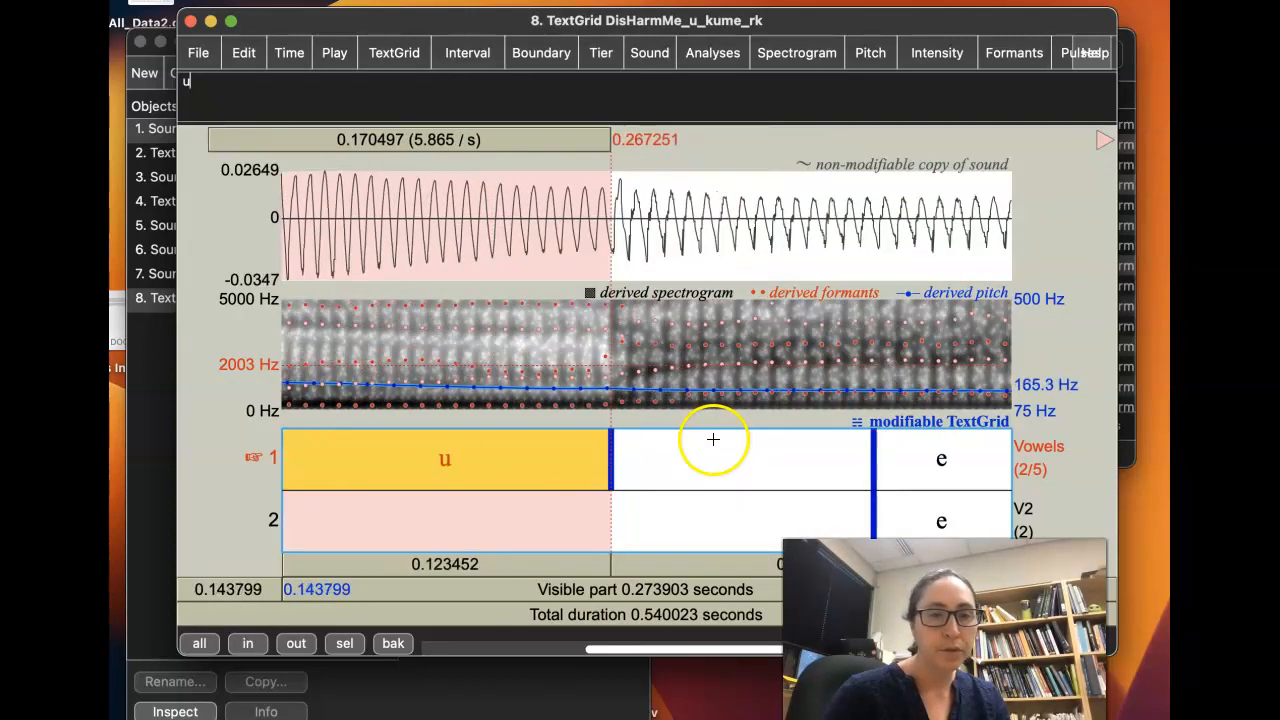
click(712, 439)
click(451, 375)
Step: Save only TextGrid object 8 as the text file DisHarmMe_u_kume_rk.TextGrid in the extracted recordings folder alongside the sound files
click(165, 268)
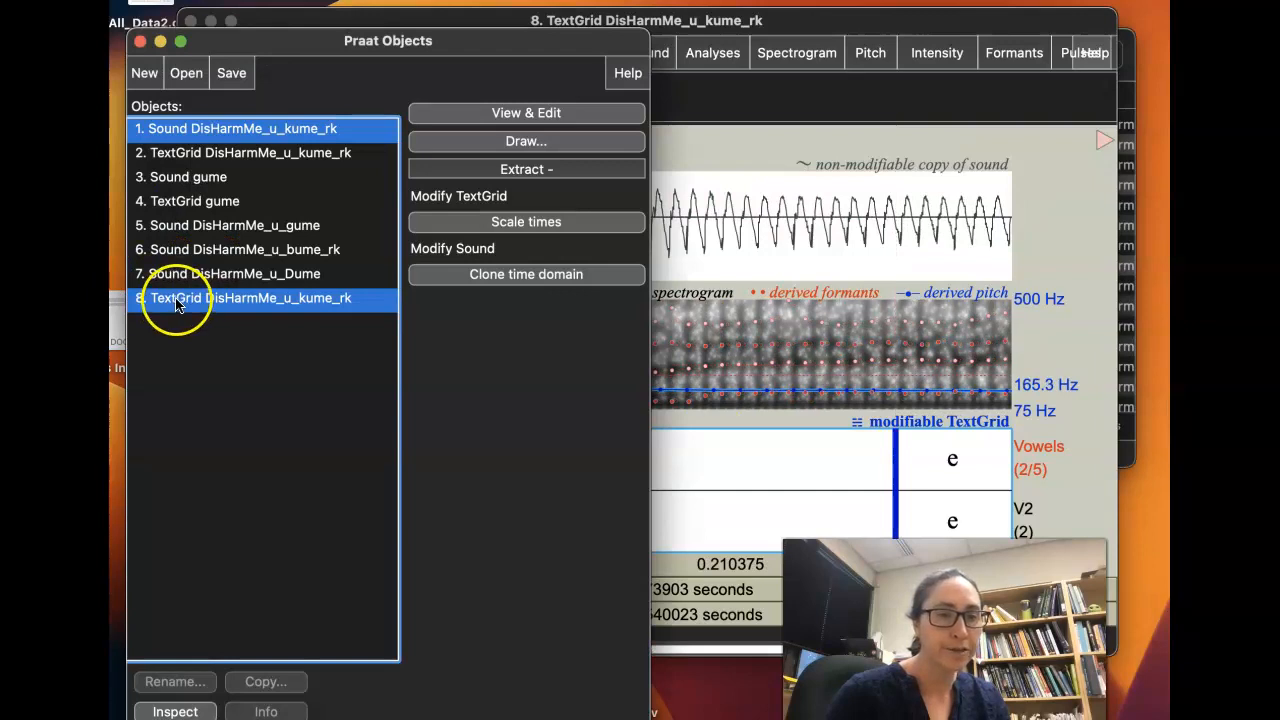
click(231, 73)
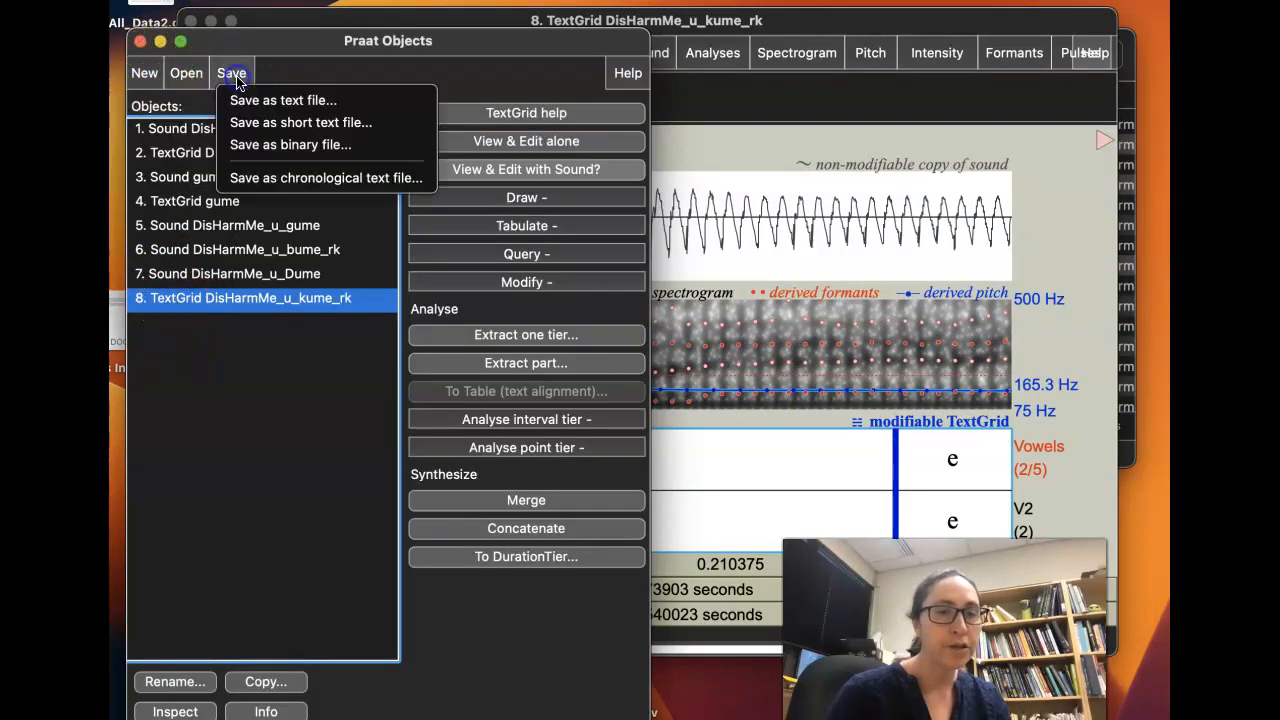
click(246, 104)
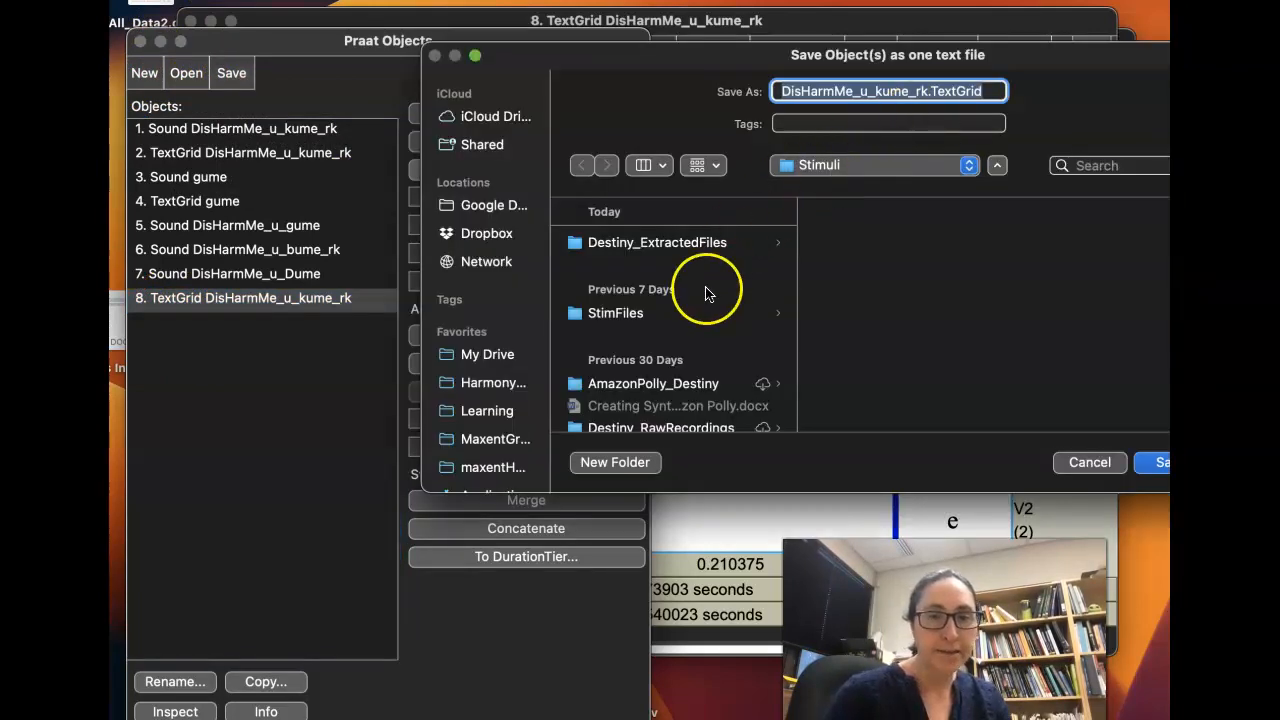
scroll(705, 292, down, 1)
scroll(705, 292, up, 1)
click(697, 244)
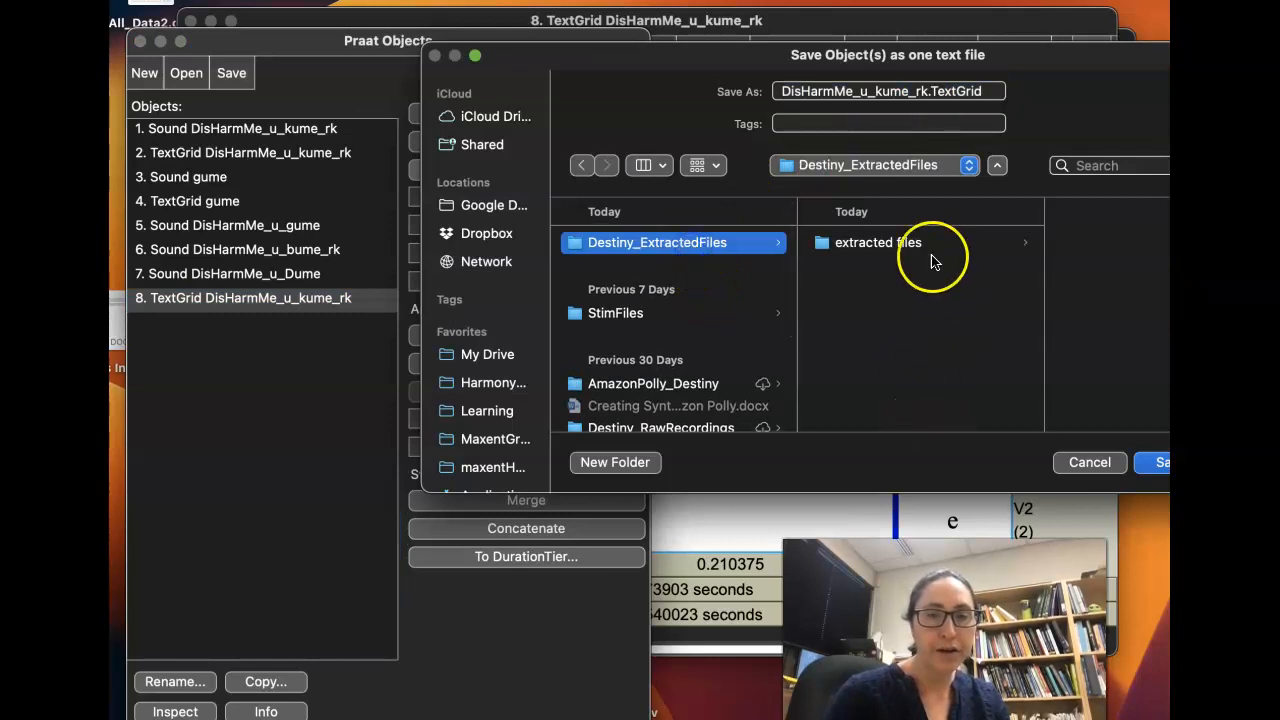
click(878, 243)
click(1092, 243)
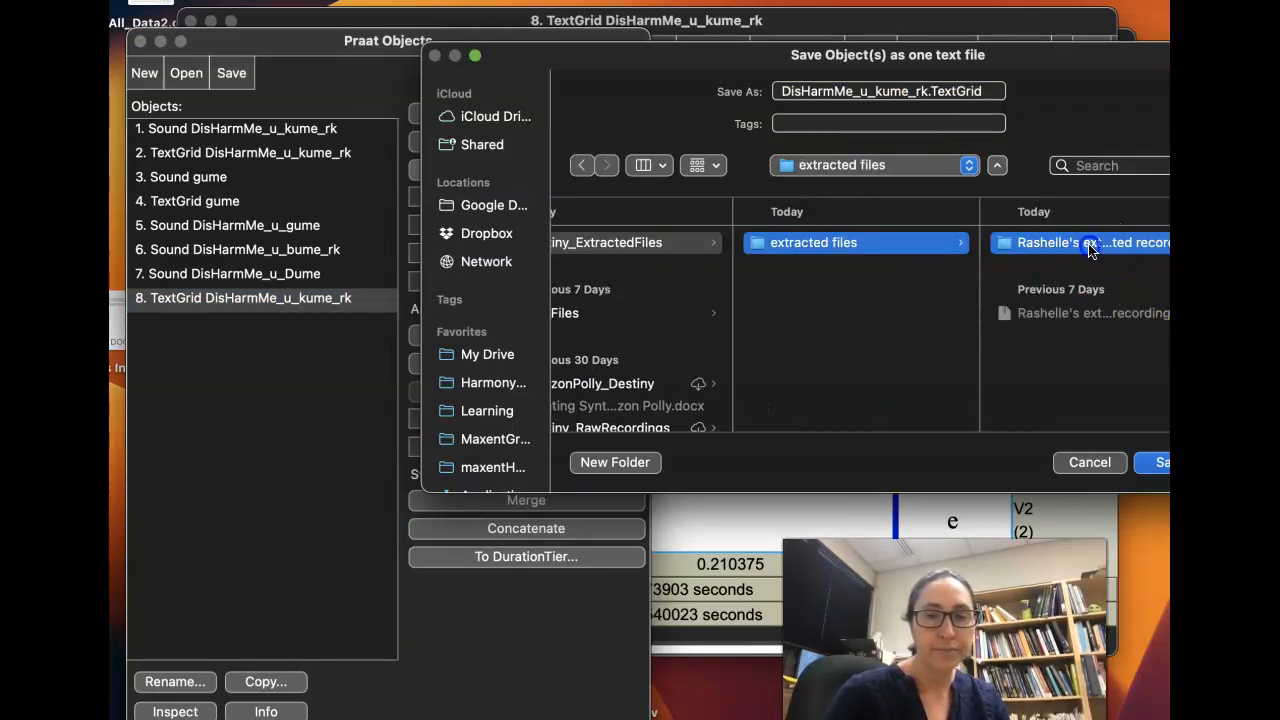
scroll(1088, 386, up, 1)
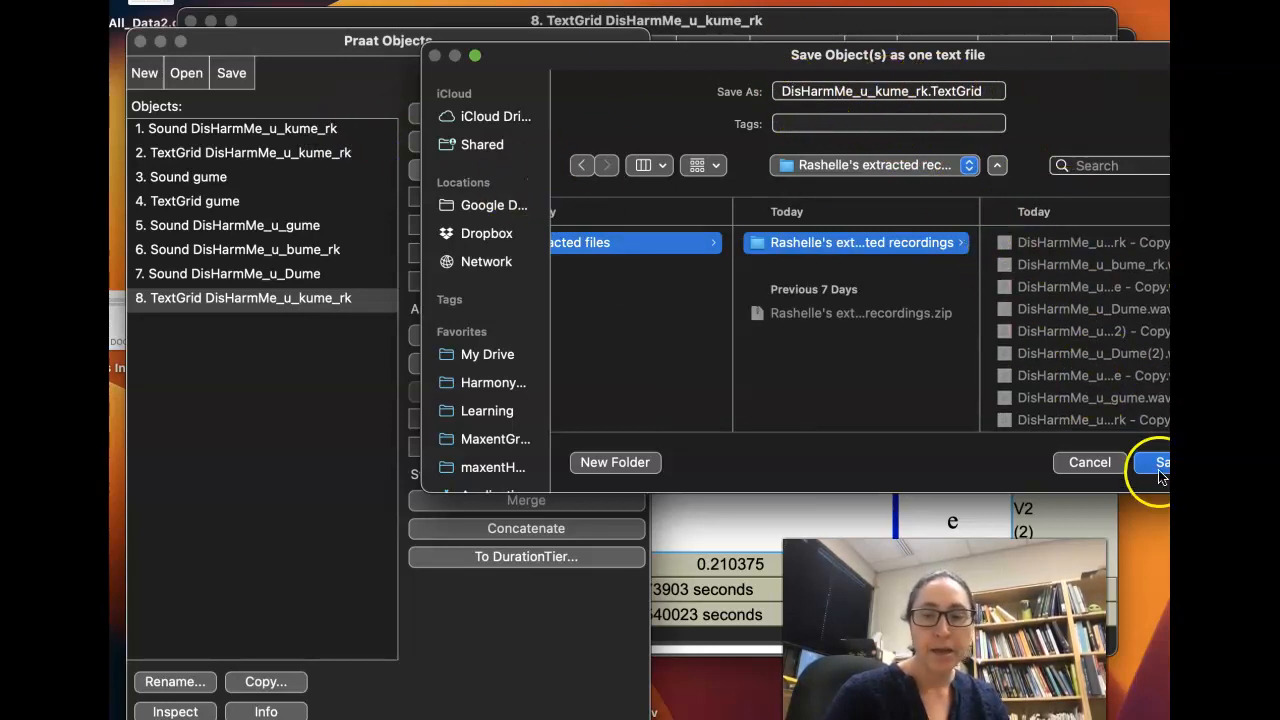
click(1158, 468)
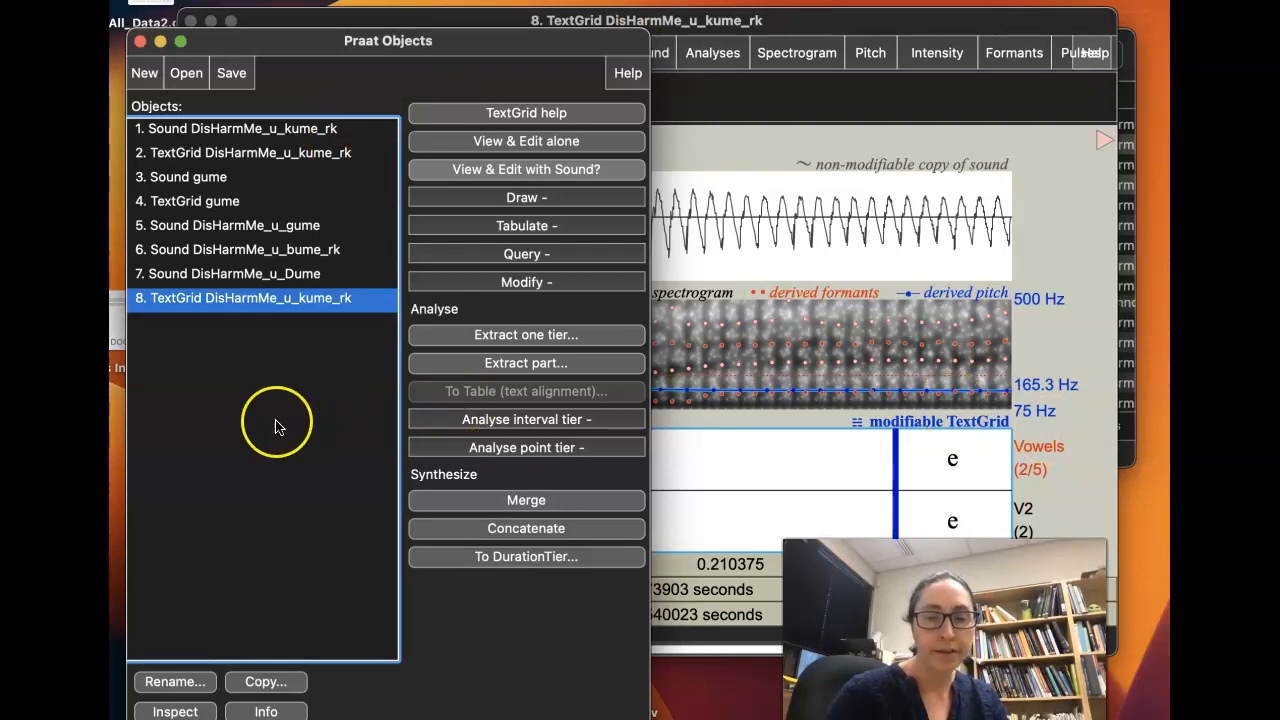
click(277, 423)
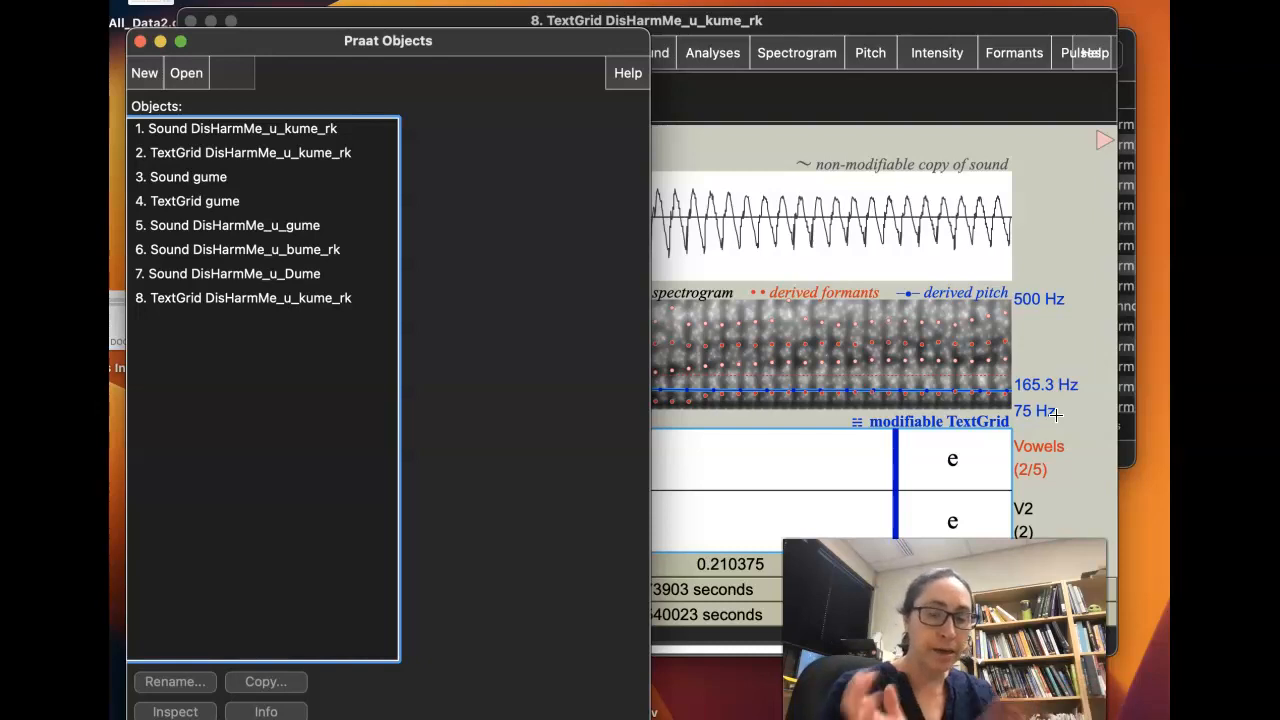
Step: Return to the TextGrid editor and compare the unlabelled V2 interval with the e and u intervals on the Vowels tier
click(1022, 358)
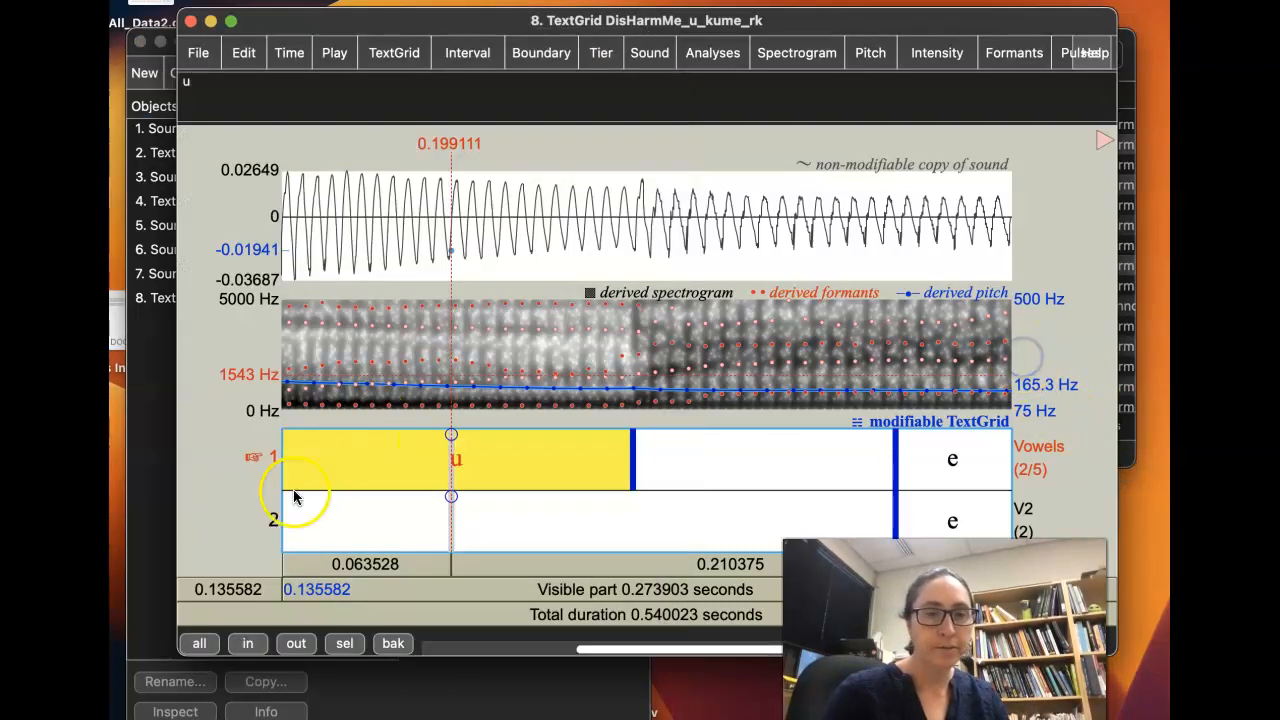
click(356, 537)
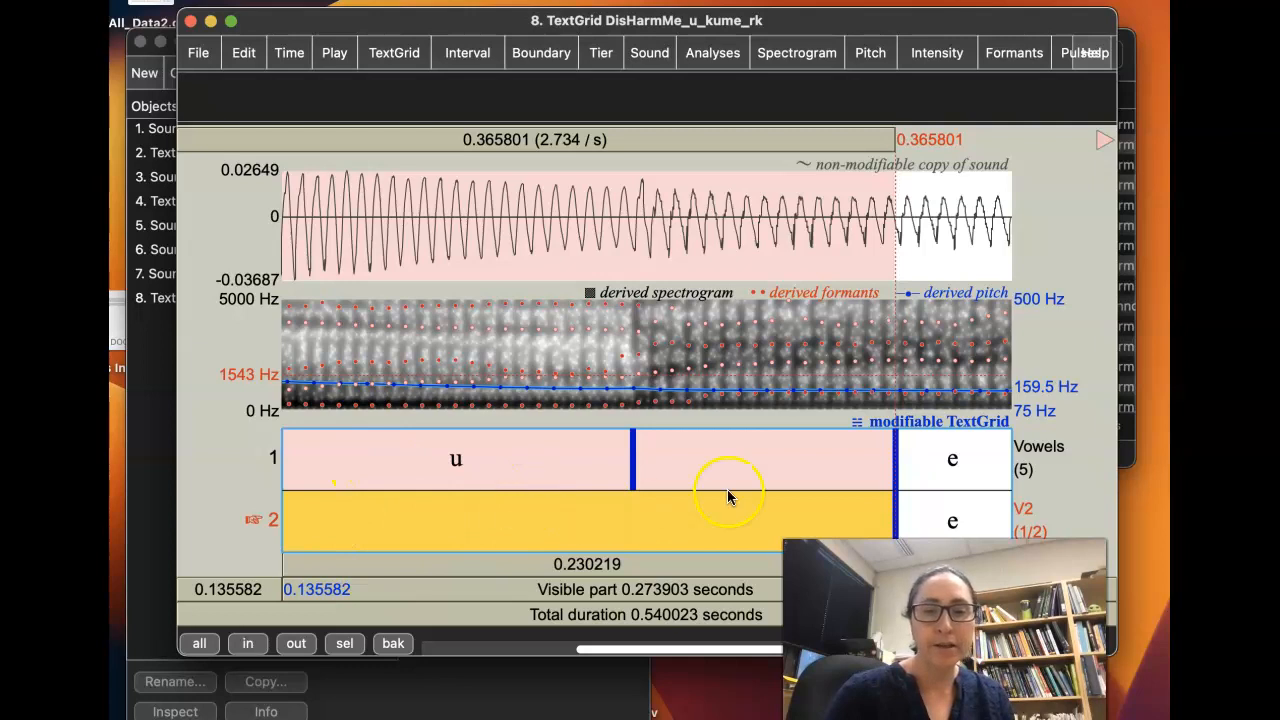
click(924, 459)
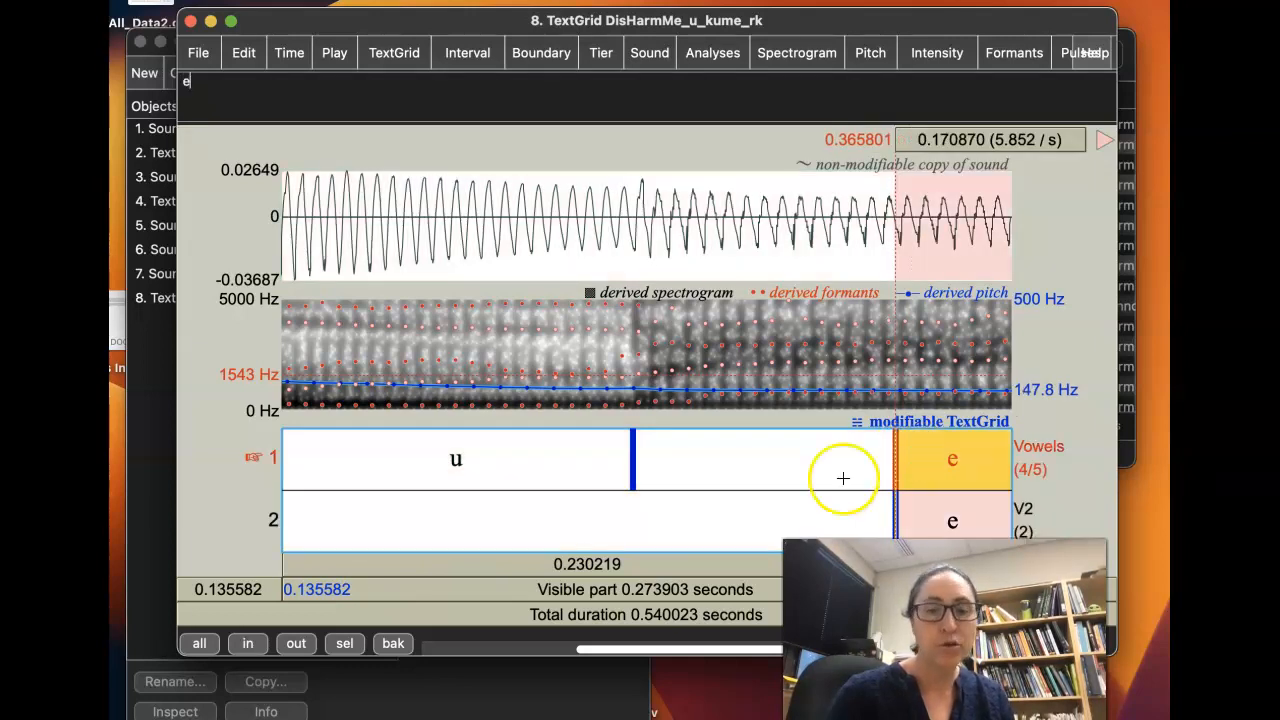
click(537, 450)
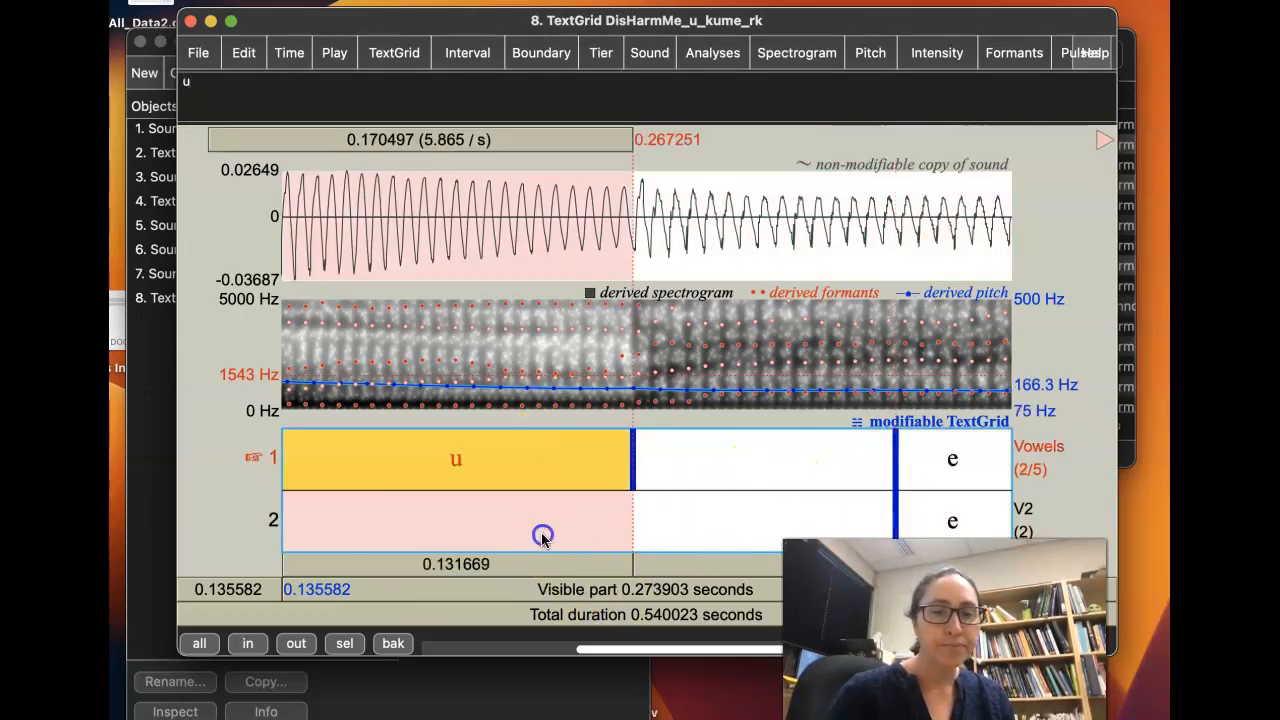
Step: Recheck the e and u intervals on the Vowels tier and locate TextGrid object 8 in the objects list
click(543, 534)
click(937, 468)
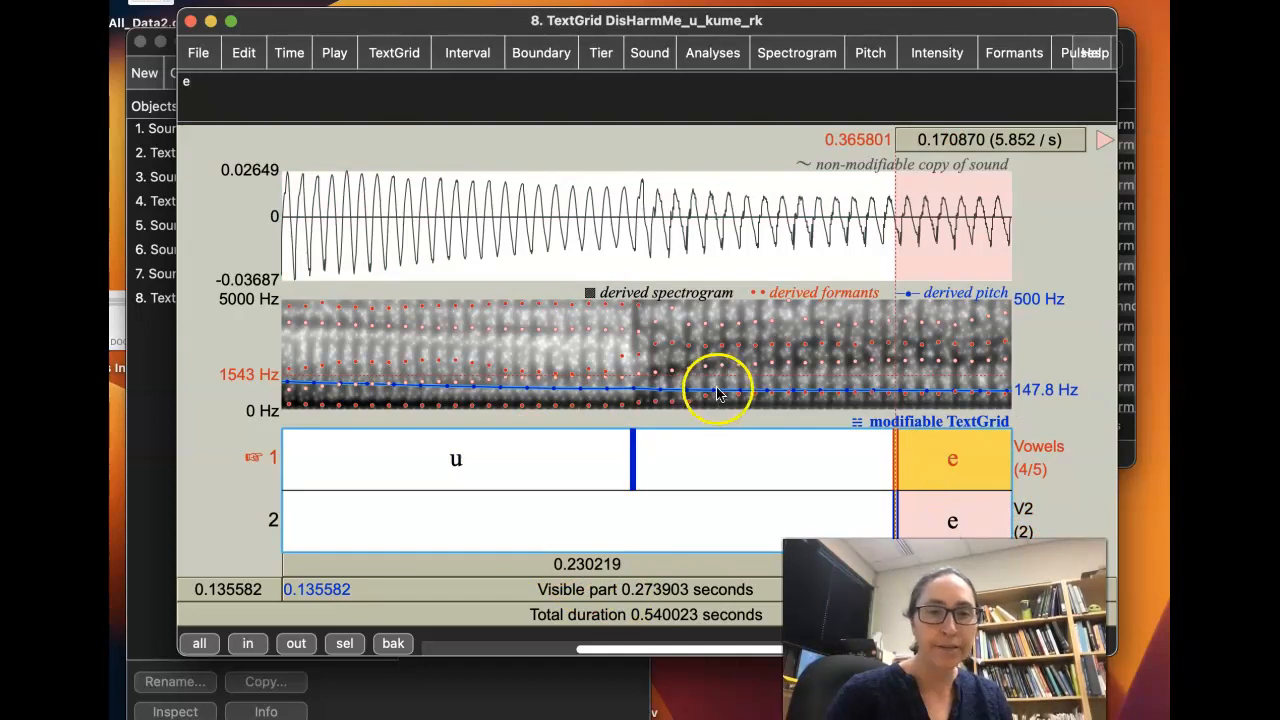
click(551, 462)
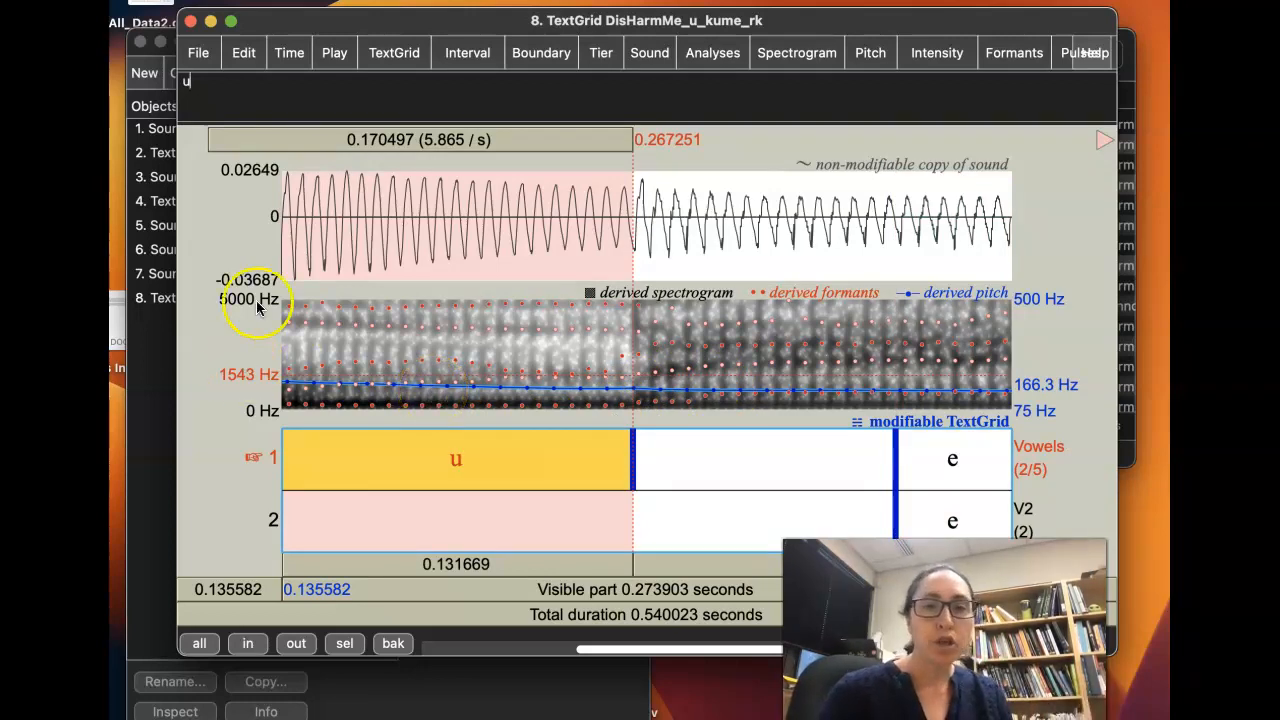
click(152, 204)
click(182, 300)
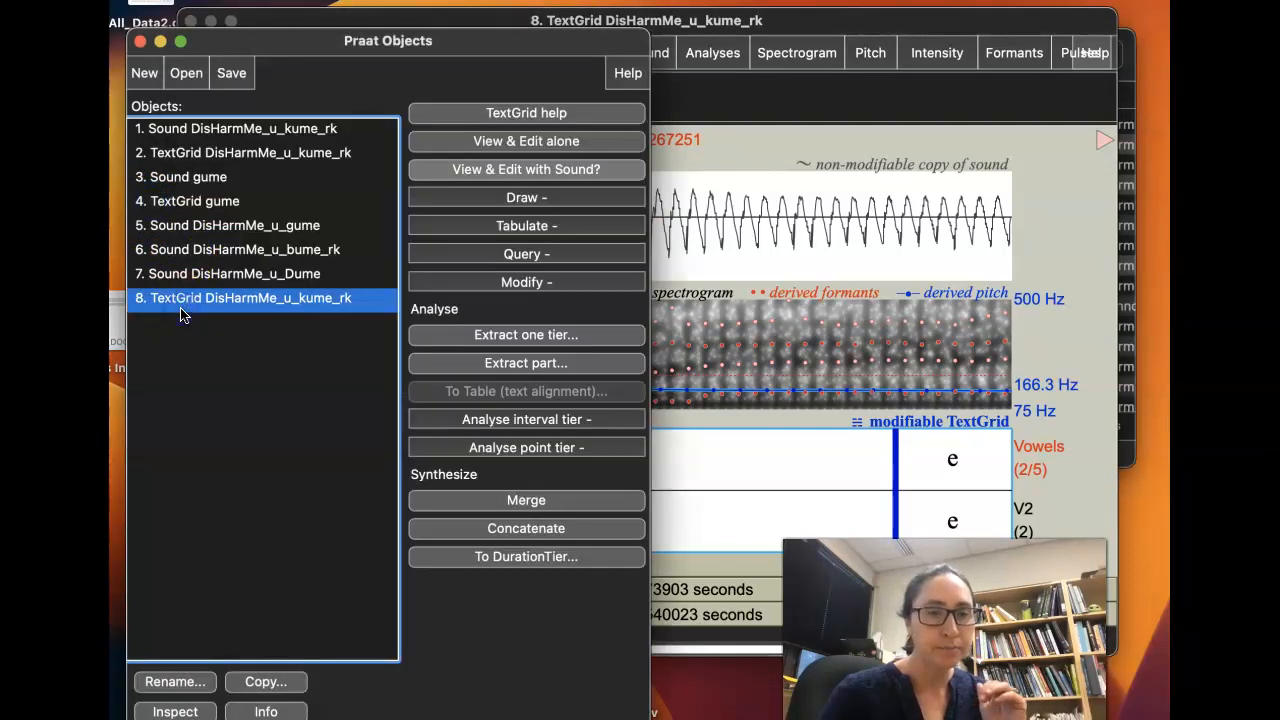
Step: Return to the TextGrid editor and change the u interval's label on the Vowels tier to u_SUPERTRICKY
click(690, 365)
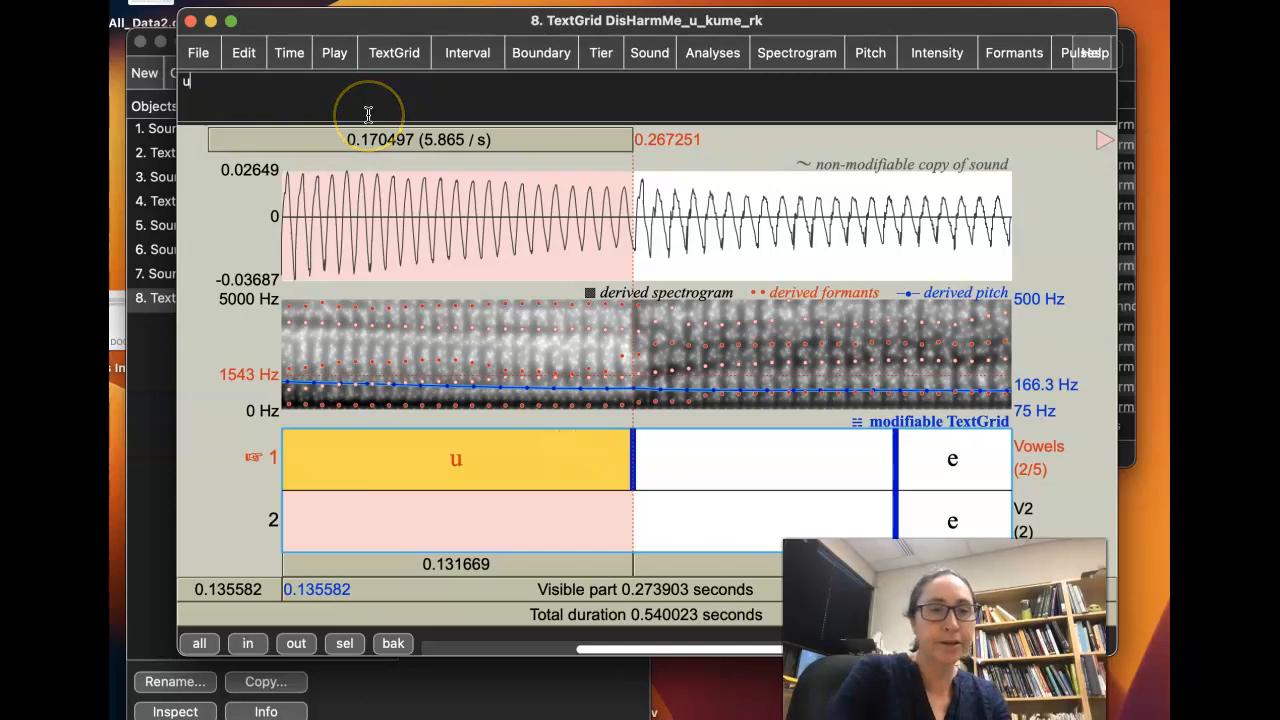
text(_SUPER)
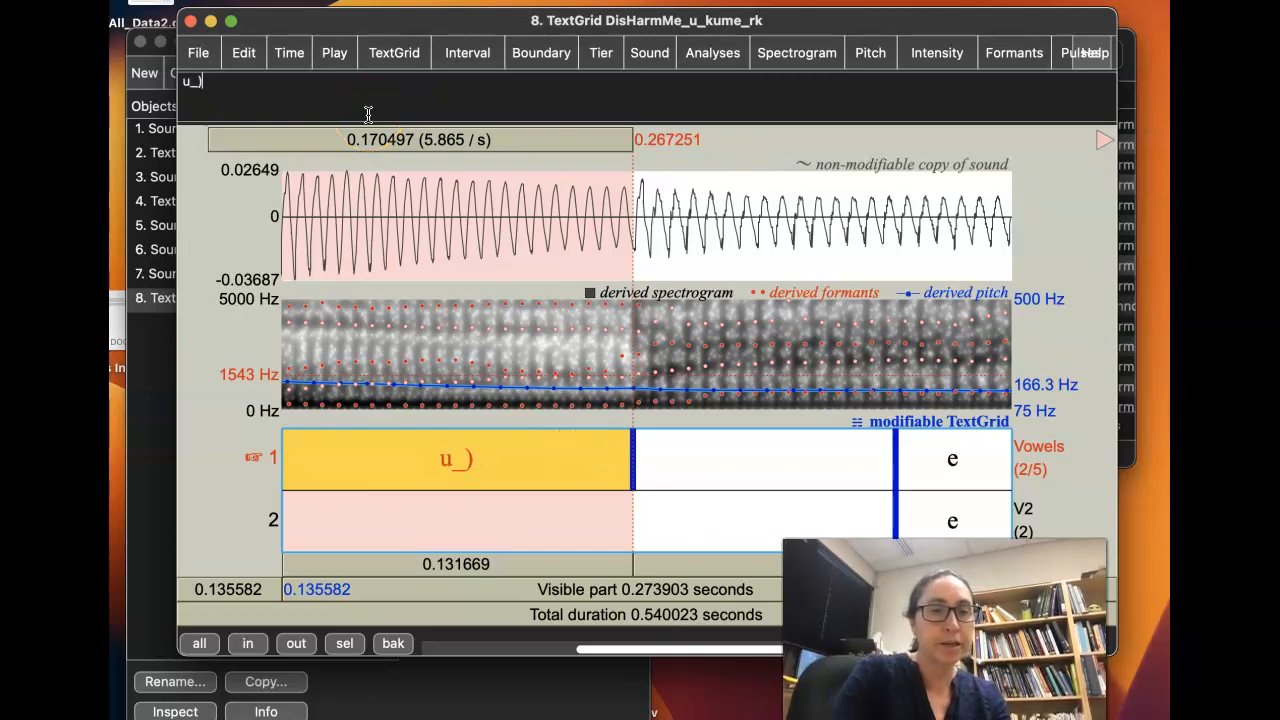
text(TRICKY)
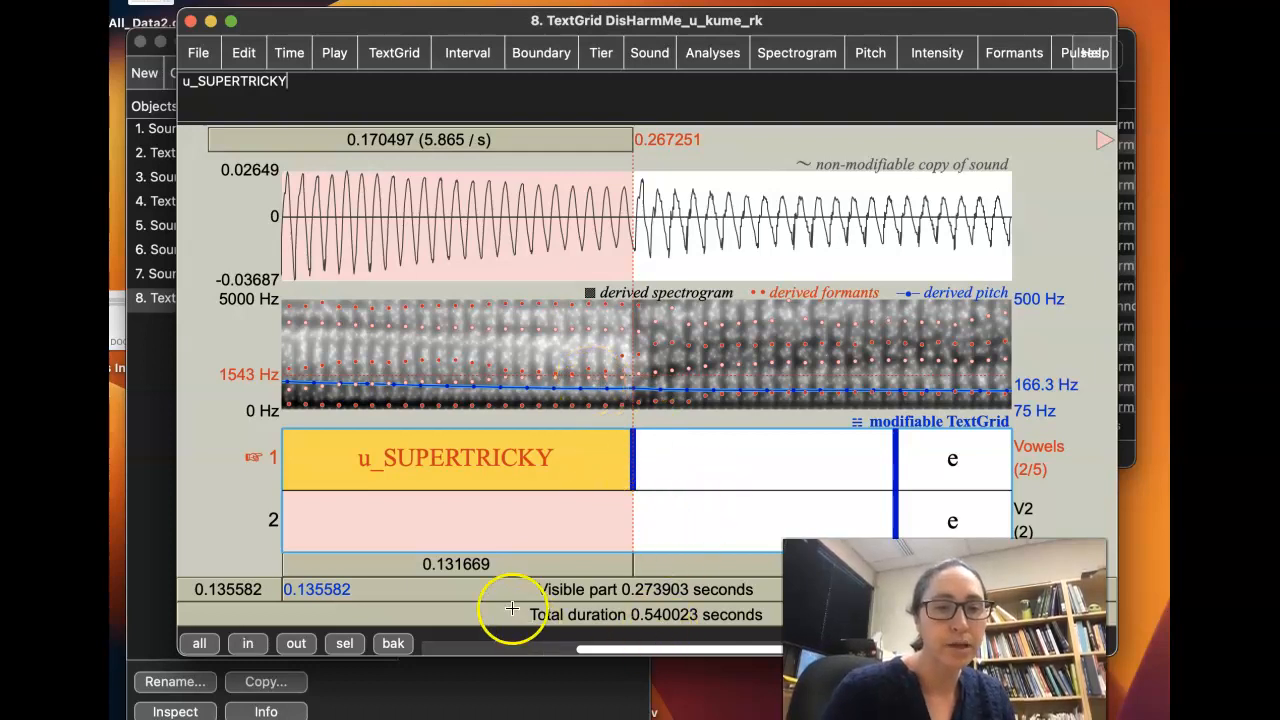
Step: Compare the u_SUPERTRICKY interval with the unlabelled V2 interval below it and play the visible part
click(523, 507)
click(432, 457)
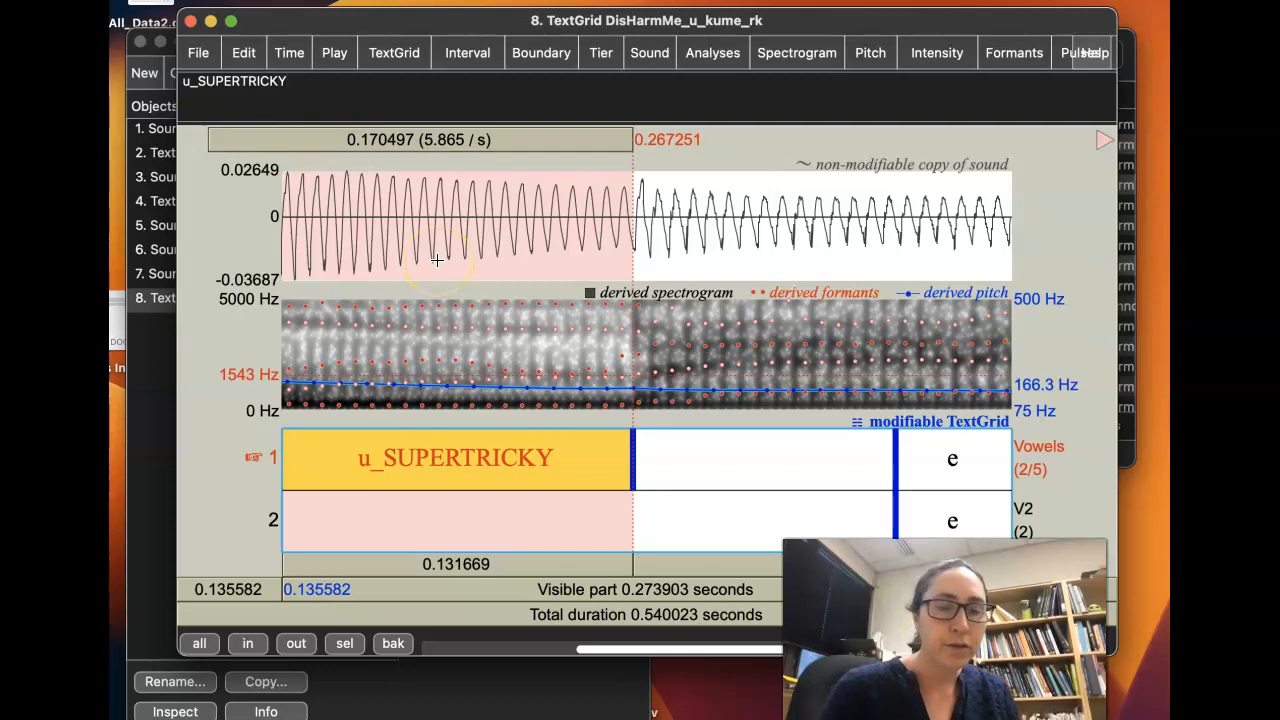
click(510, 541)
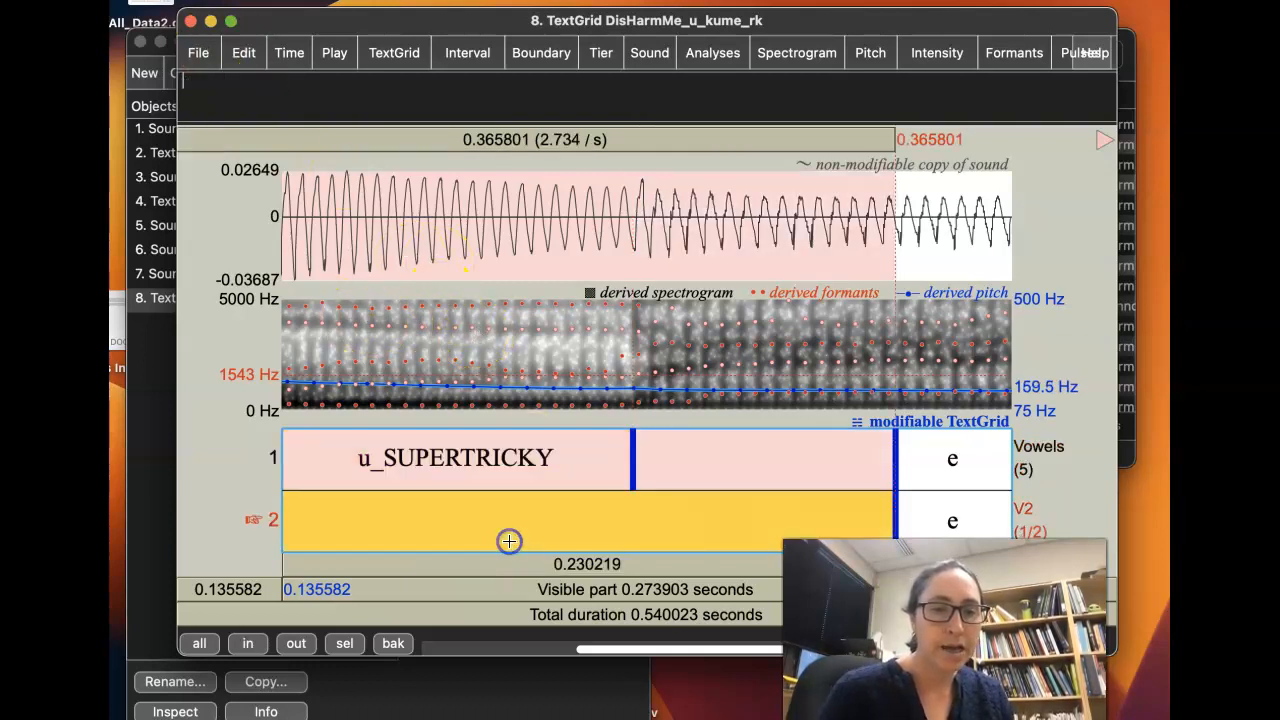
click(498, 588)
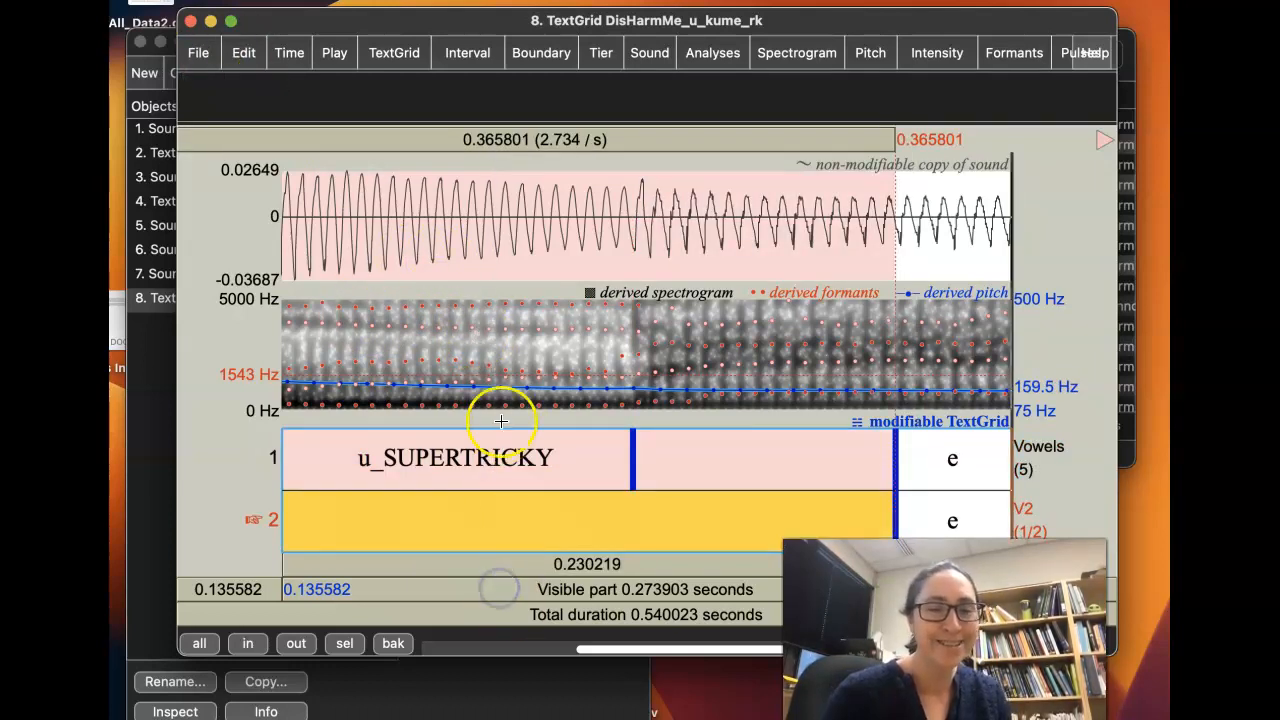